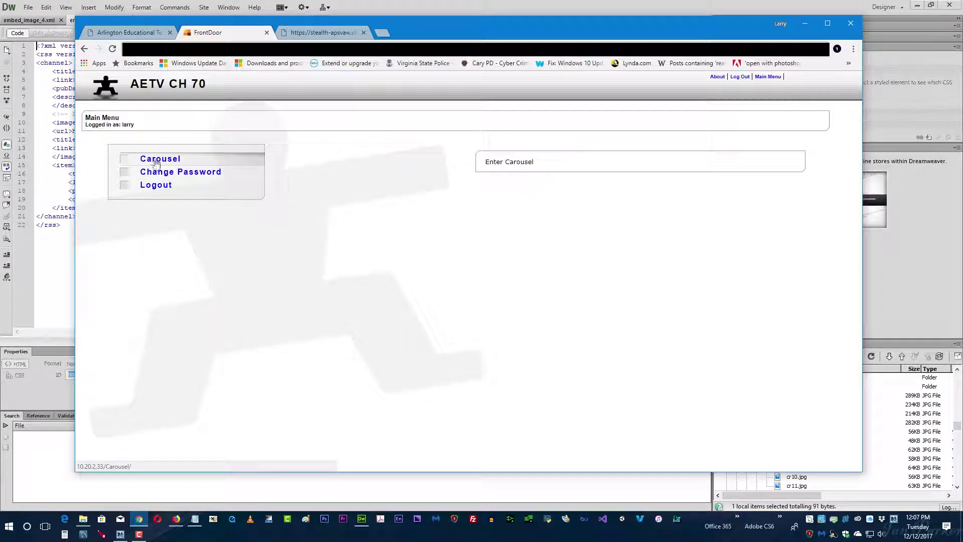
Open the FrontDoor About page showing Release Version 5.5.0 Build 226.
left_click(716, 77)
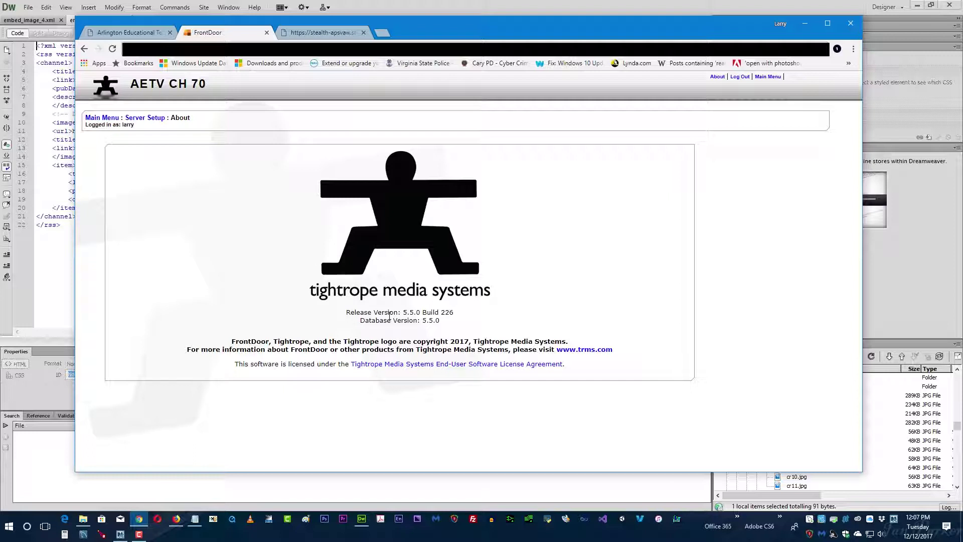
Highlight the Release Version 5.5.0 Build 226 text, then return to the FrontDoor Main Menu.
left_click_drag(403, 312, 346, 312)
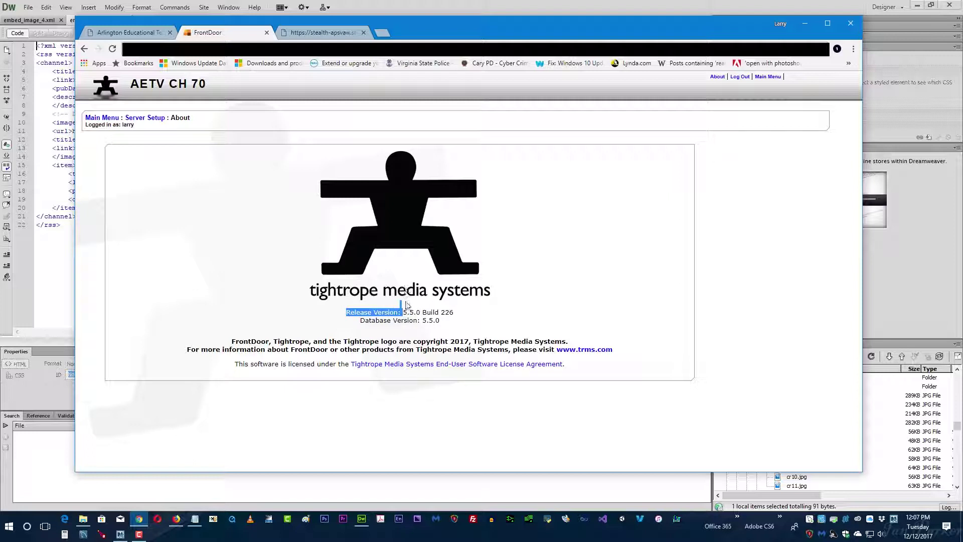
left_click_drag(402, 312, 456, 313)
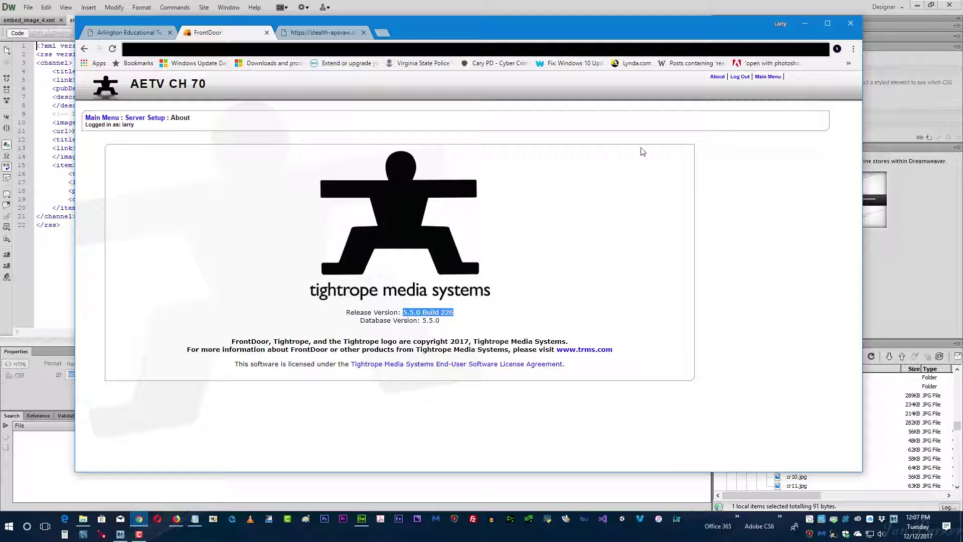
left_click(102, 118)
In Carousel's About page, highlight release 6.4.5 Build 11 and database 6.2.0, then return to Main Menu.
left_click(160, 159)
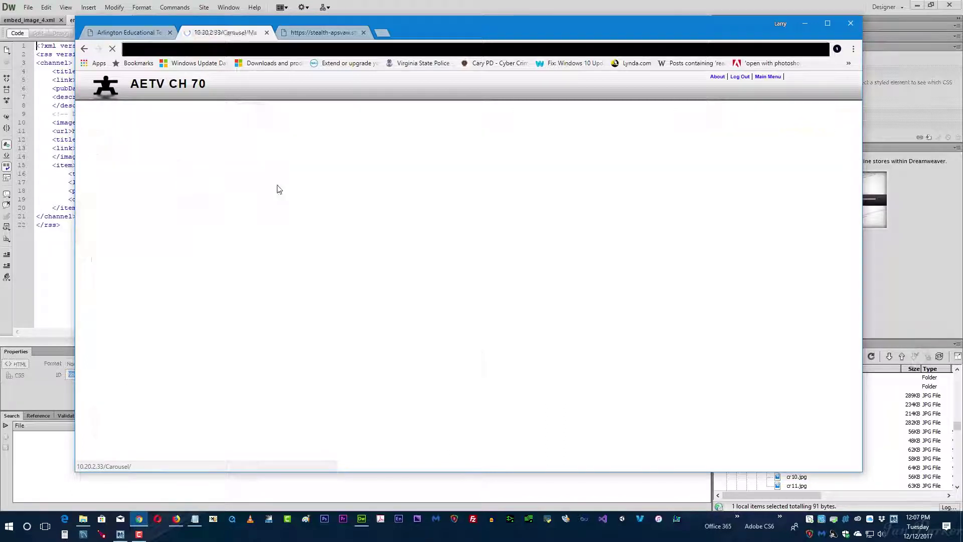
left_click(747, 83)
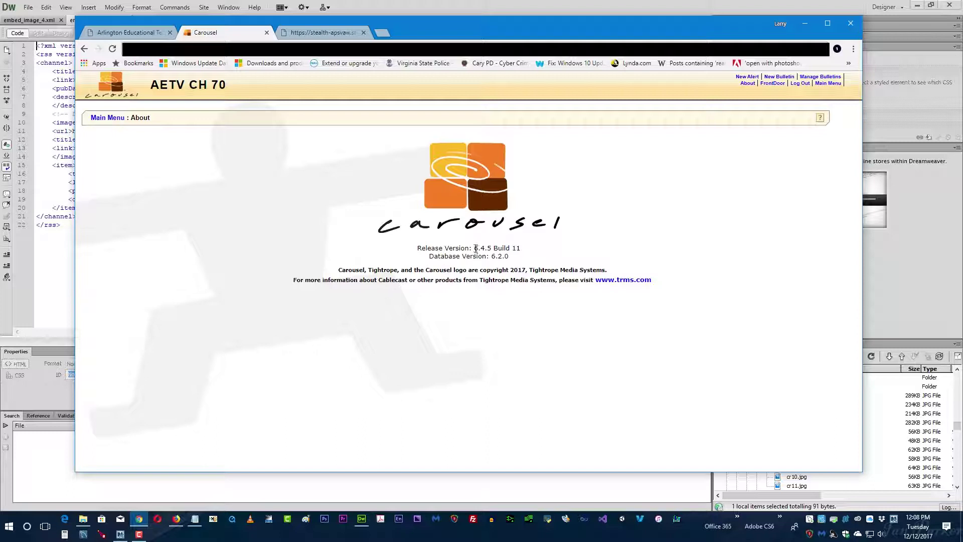
left_click_drag(474, 248, 524, 249)
left_click_drag(491, 258, 518, 259)
left_click(100, 119)
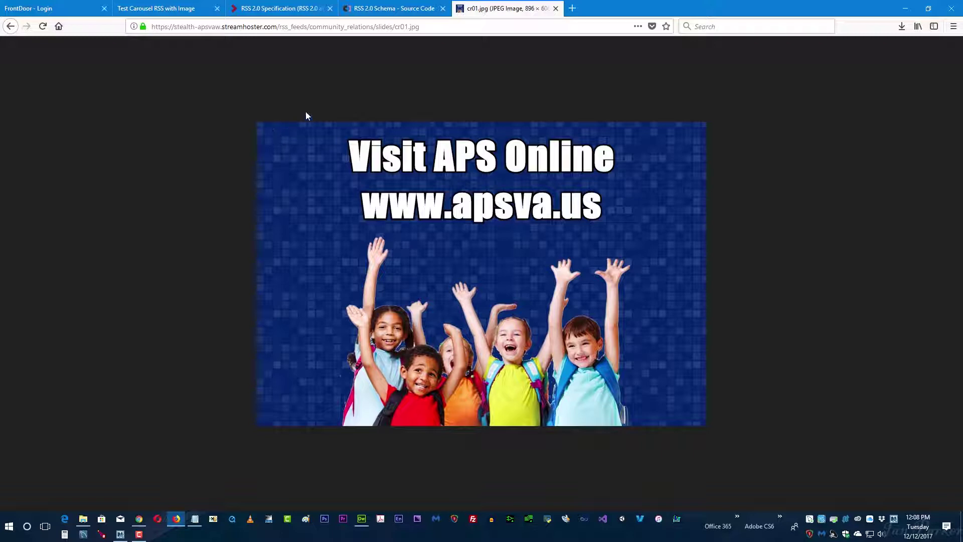
Select the cr01.jpg image's full web address in Firefox's address bar.
left_click(271, 26)
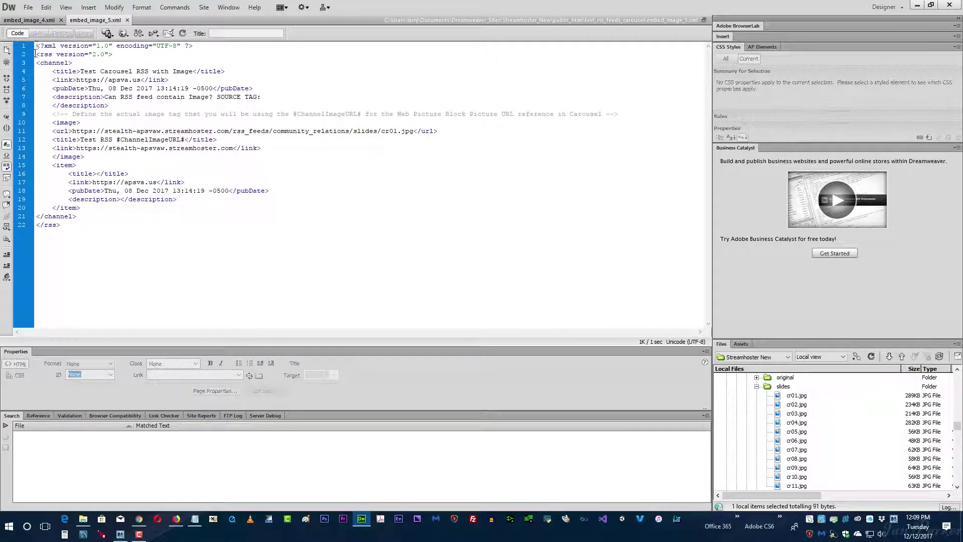
left_click_drag(35, 49, 180, 226)
left_click(180, 227)
left_click_drag(23, 63, 23, 200)
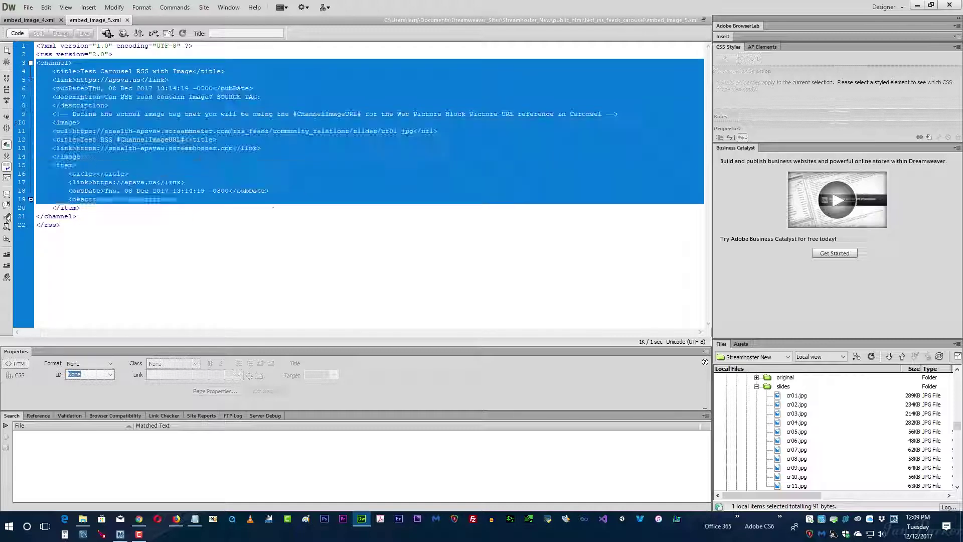
left_click(61, 126)
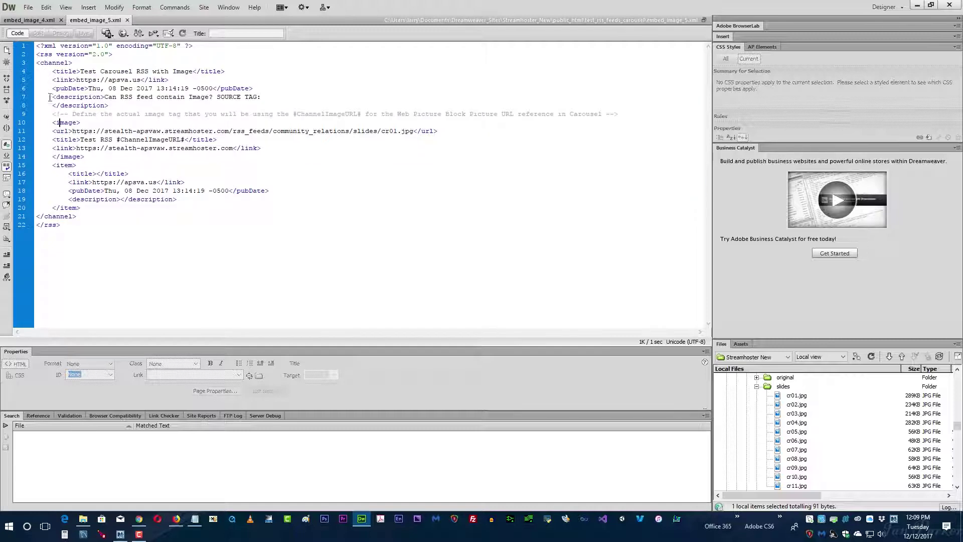
double_click(111, 70)
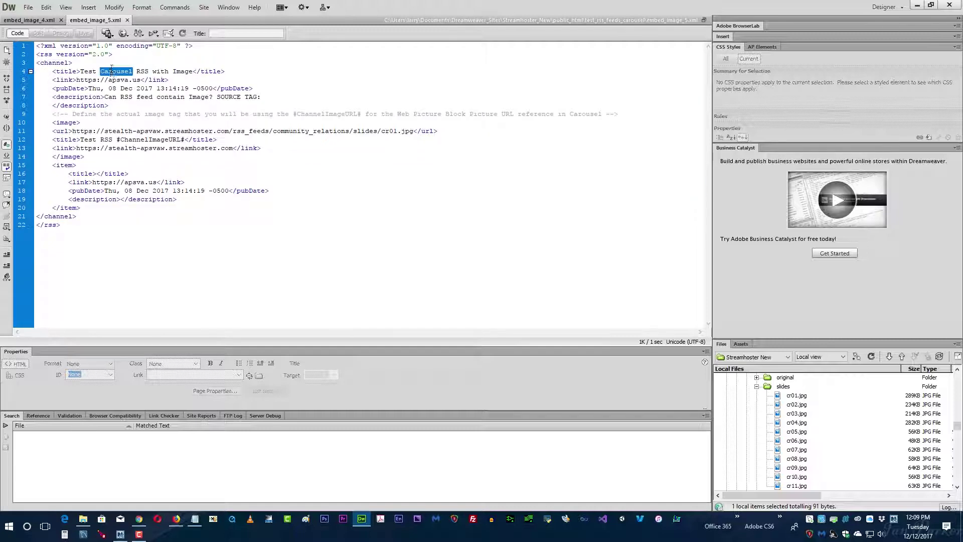
left_click(75, 80)
left_click_drag(24, 123, 22, 160)
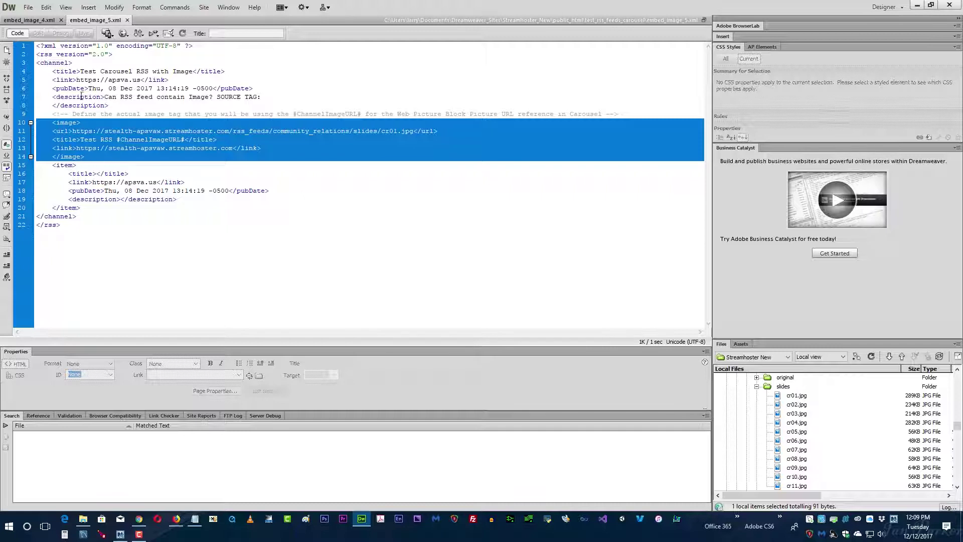
left_click(53, 114)
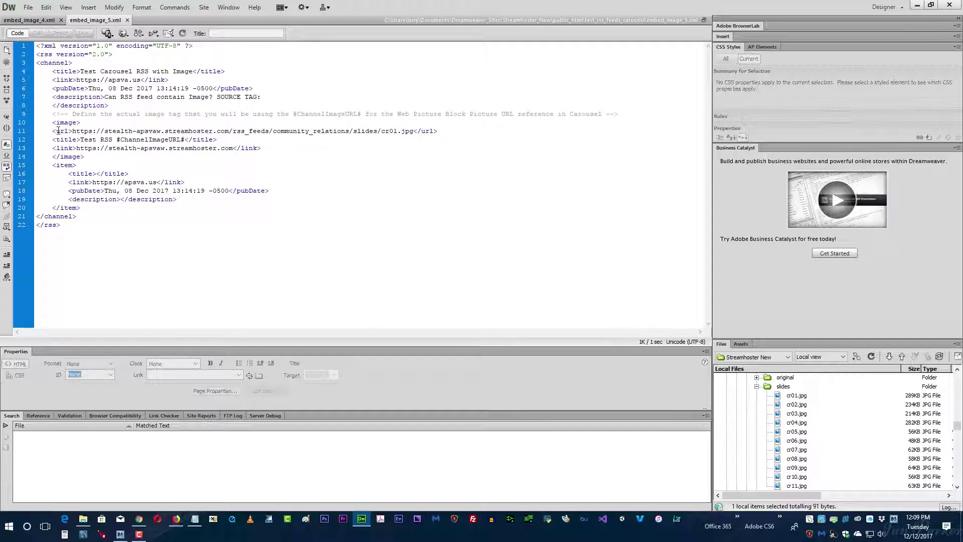
left_click(58, 148)
left_click_drag(72, 132, 412, 131)
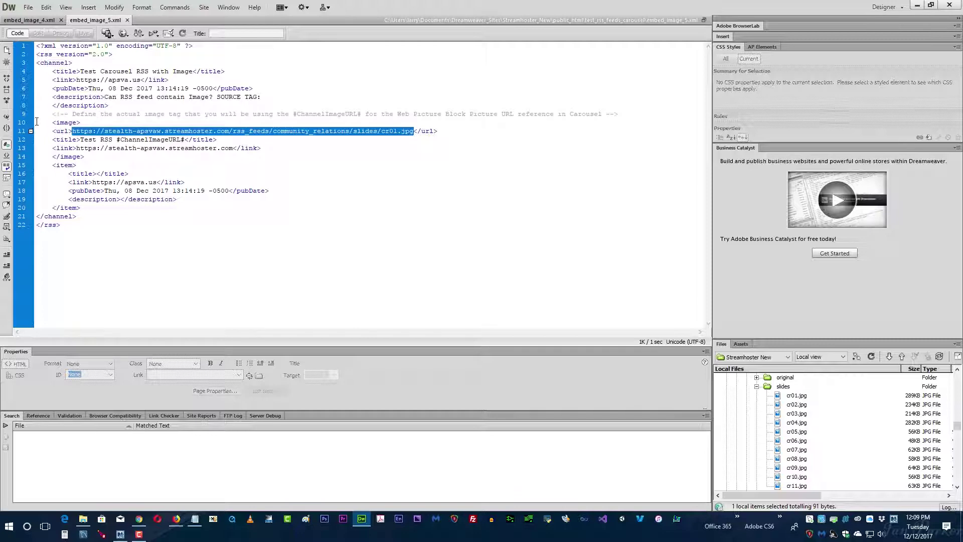
left_click(54, 125)
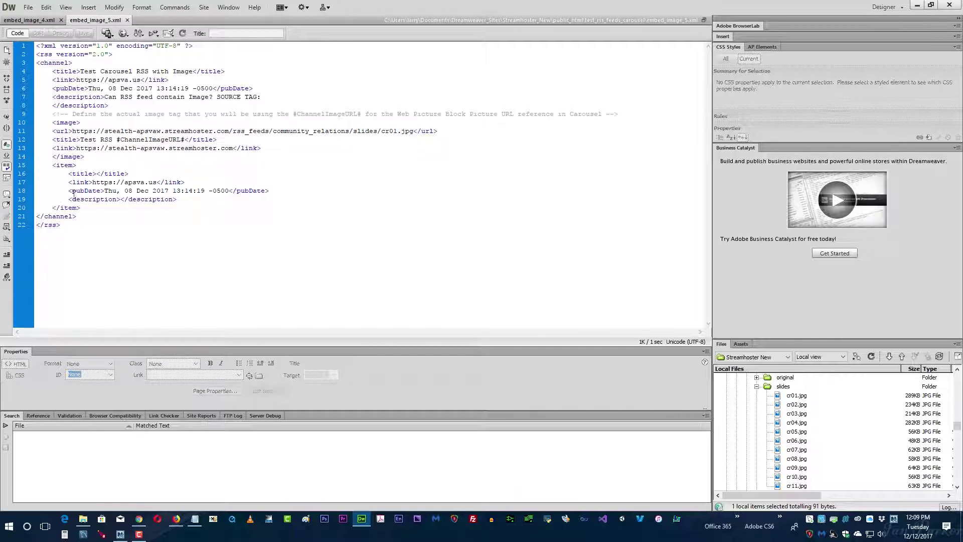
left_click_drag(21, 166, 6, 213)
left_click(132, 150)
left_click(95, 173)
left_click_drag(69, 200, 176, 200)
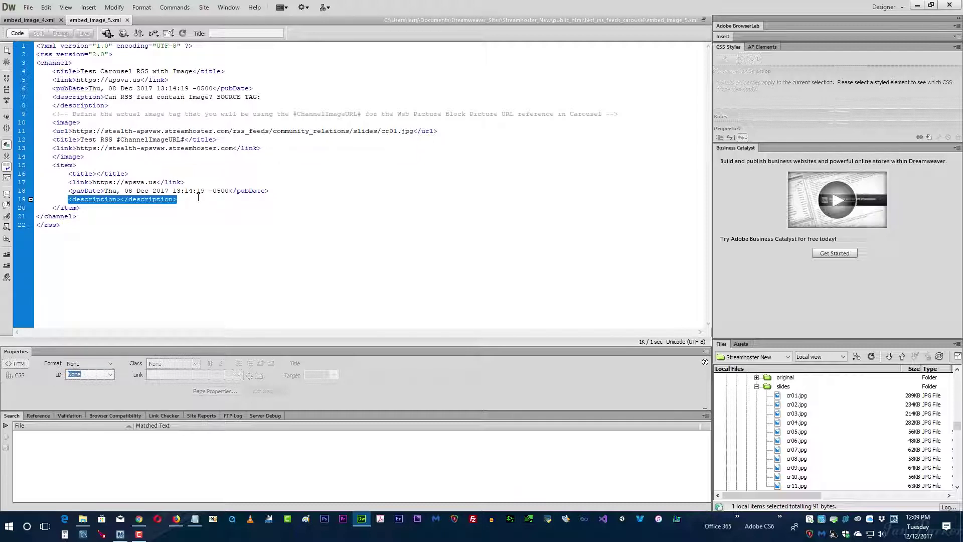
key("Up")
key("Up")
key("Up")
key("Up")
left_click_drag(68, 190, 270, 191)
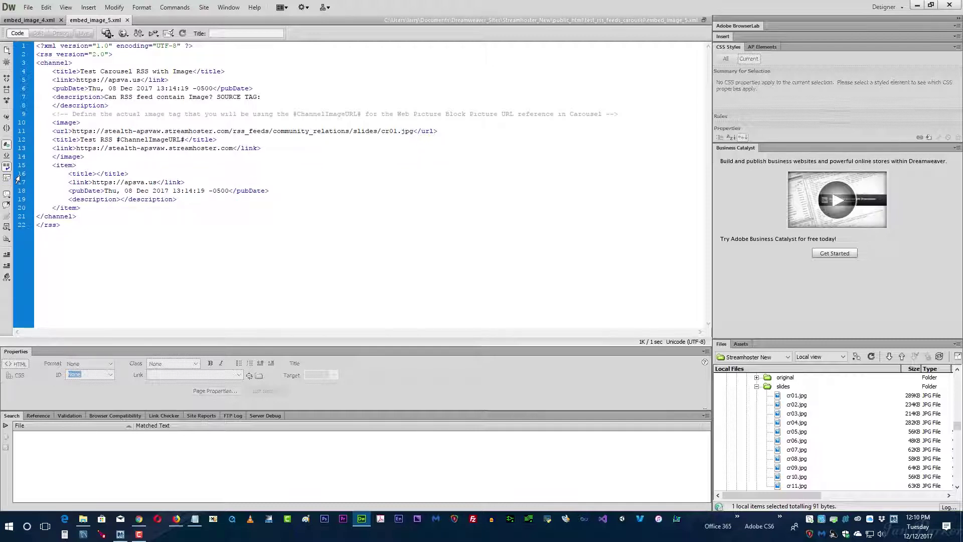
left_click_drag(21, 174, 9, 202)
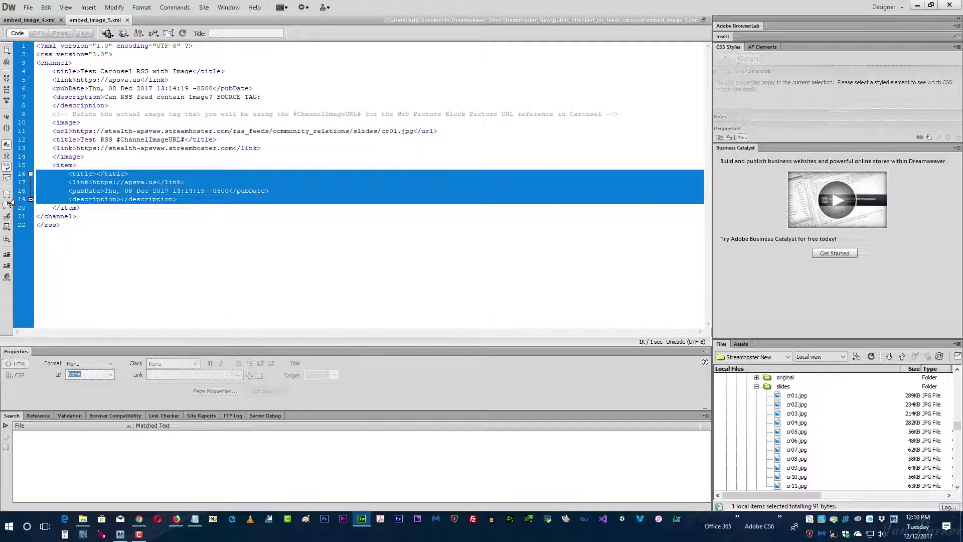
left_click(52, 147)
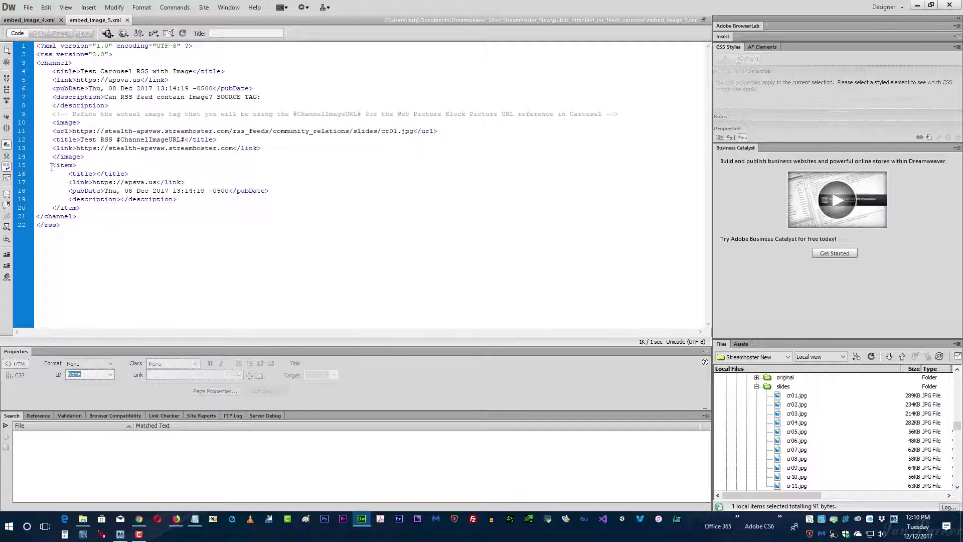
left_click_drag(23, 167, 18, 211)
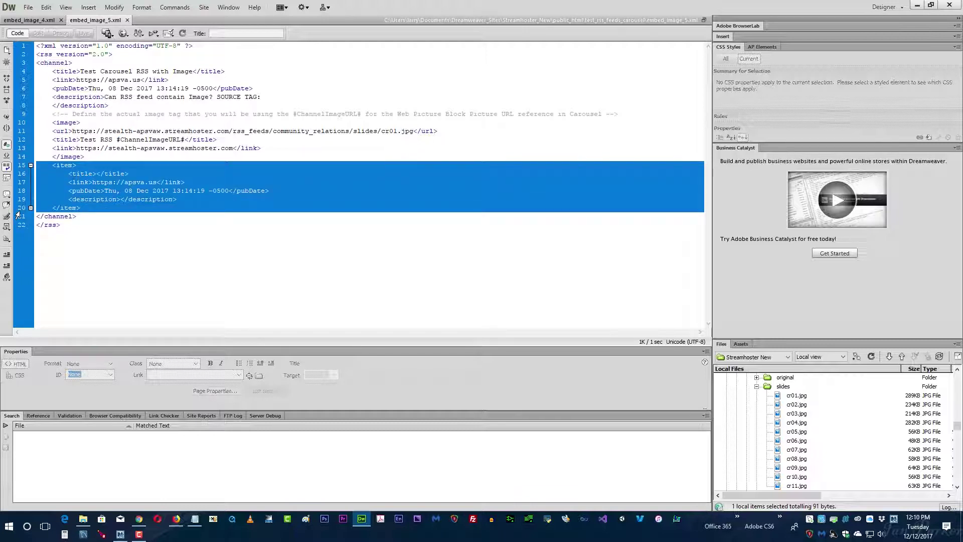
left_click(53, 131)
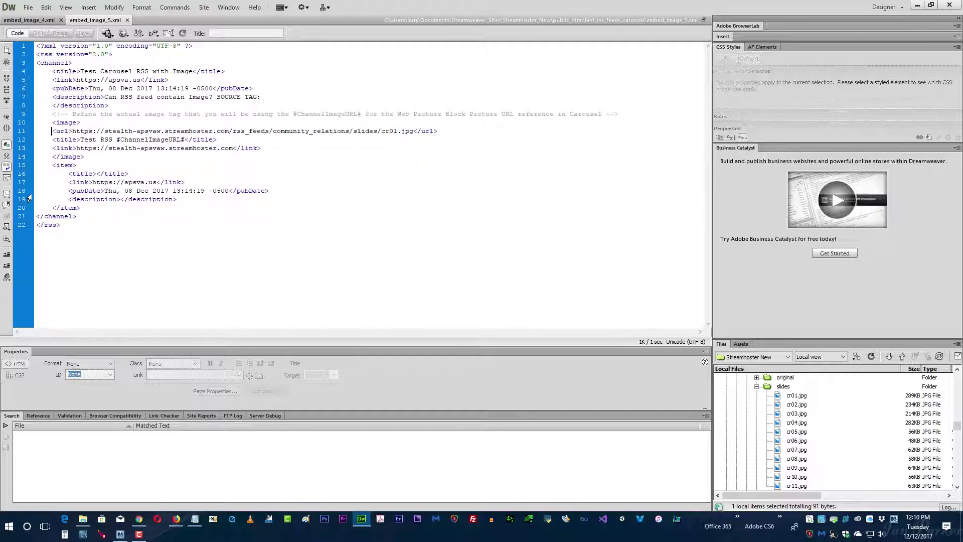
left_click_drag(21, 167, 11, 211)
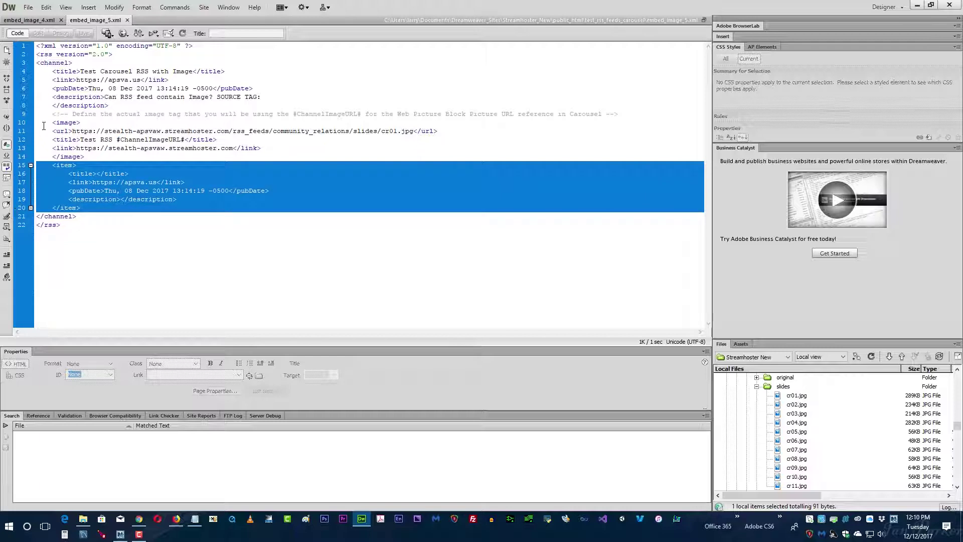
left_click(56, 107)
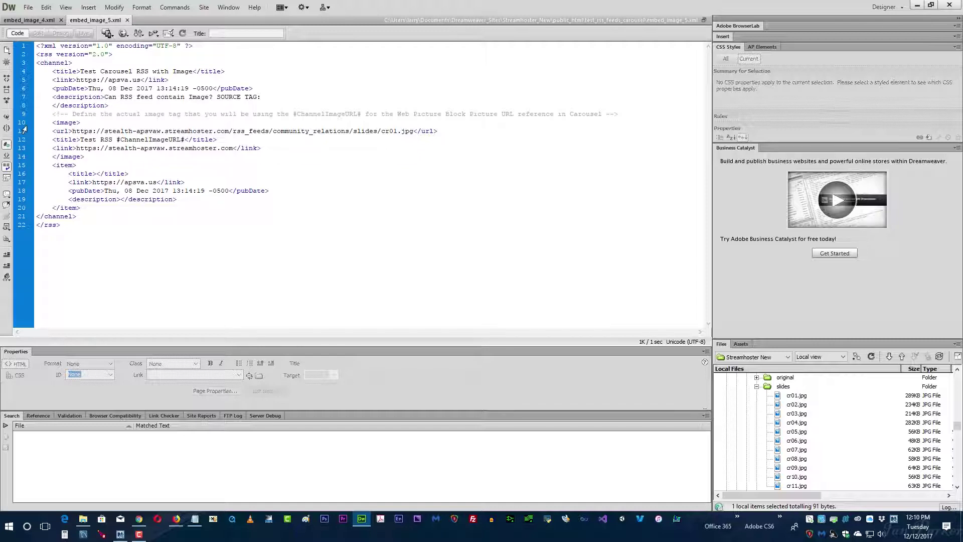
left_click_drag(24, 125, 28, 158)
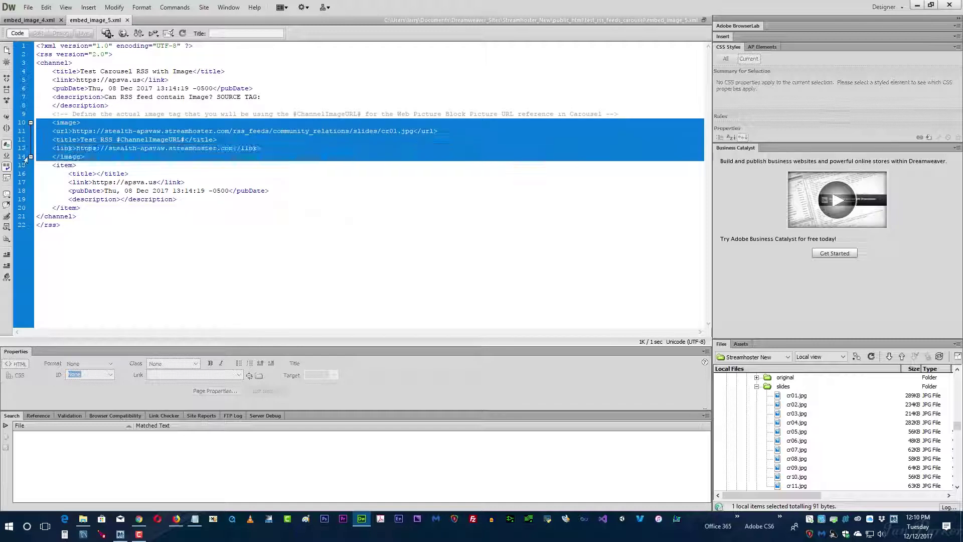
left_click(51, 111)
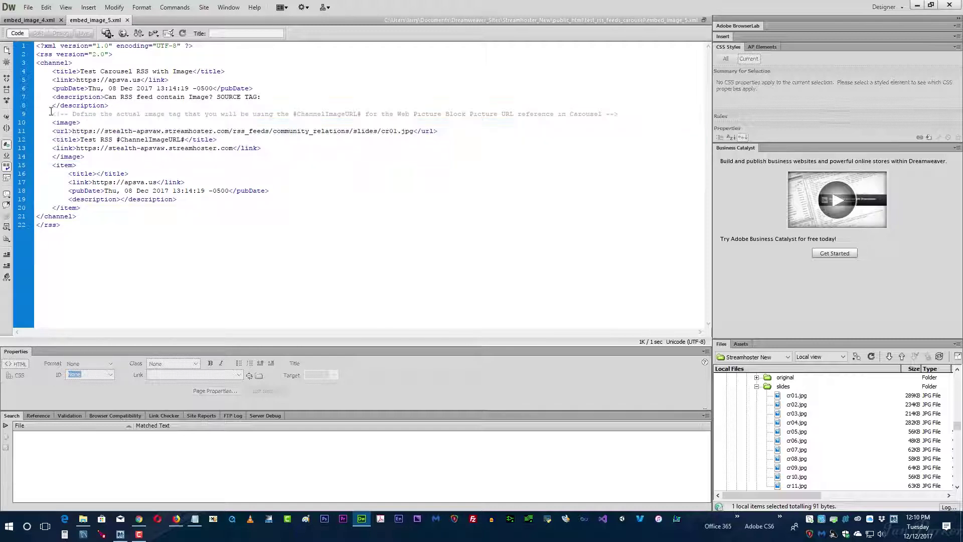
left_click(20, 166)
left_click(52, 140)
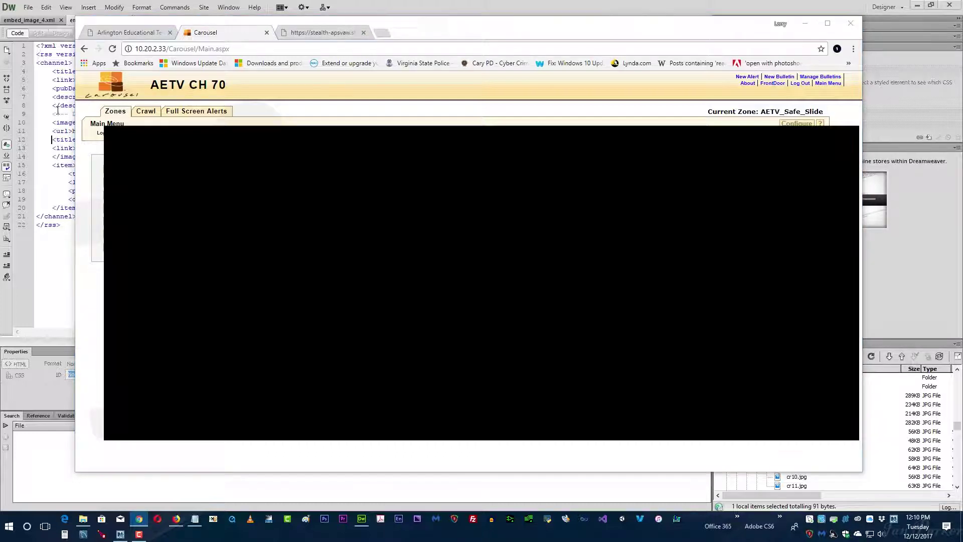
Switch to Firefox and bring up the RSS 2.0 Specification page.
key("alt+Tab")
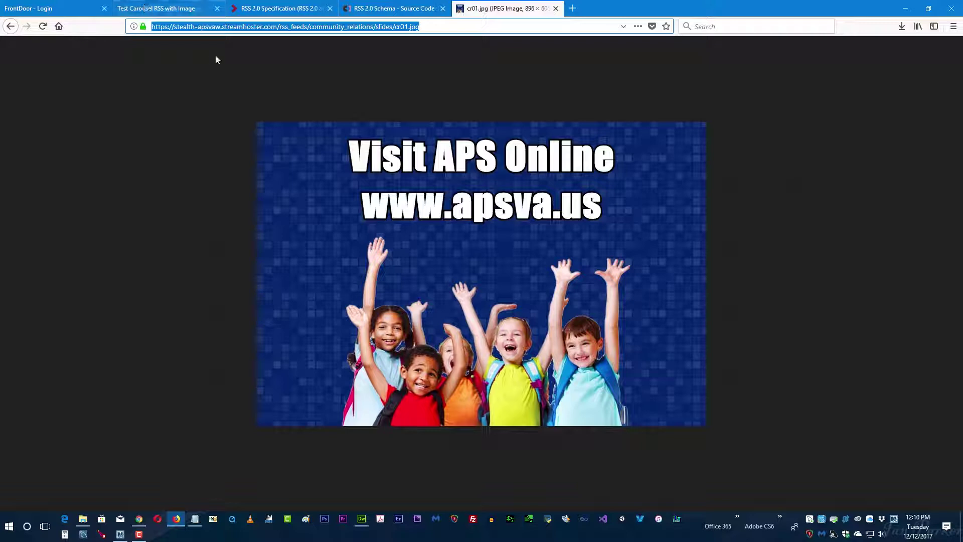
left_click(271, 8)
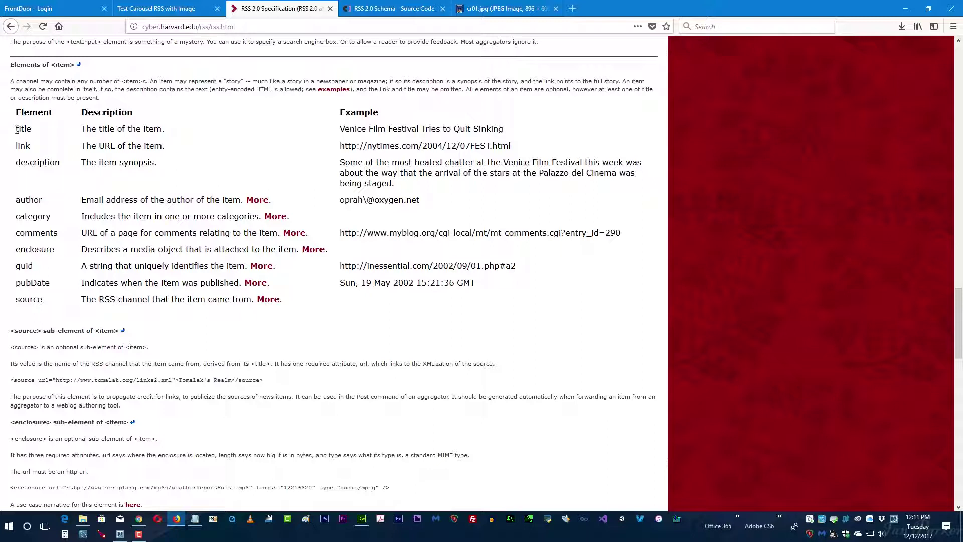
Highlight the item's title element, then scroll to the Optional channel elements table.
double_click(16, 130)
left_click(27, 159)
scroll(35, 151, "up", 5)
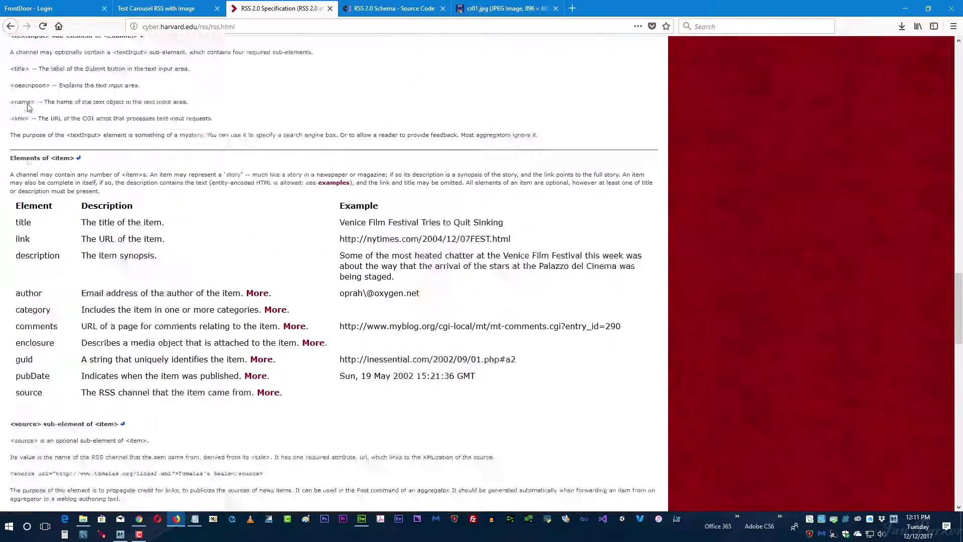
scroll(35, 189, "up", 20)
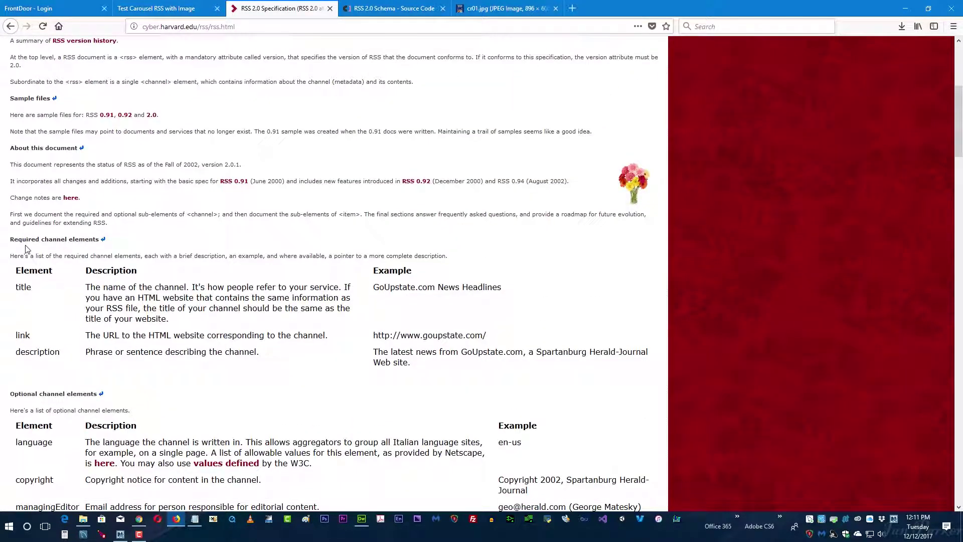
scroll(28, 252, "up", 5)
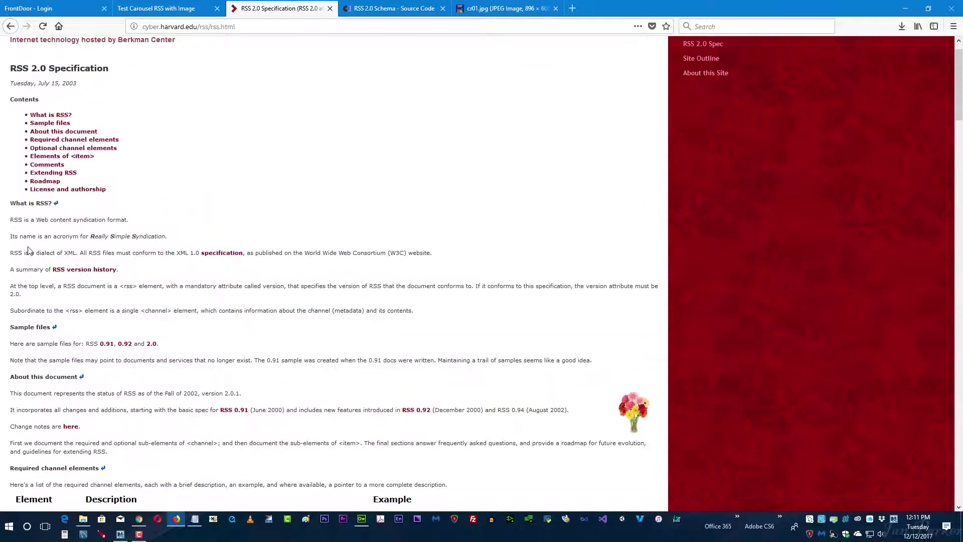
scroll(39, 268, "down", 5)
scroll(39, 270, "down", 5)
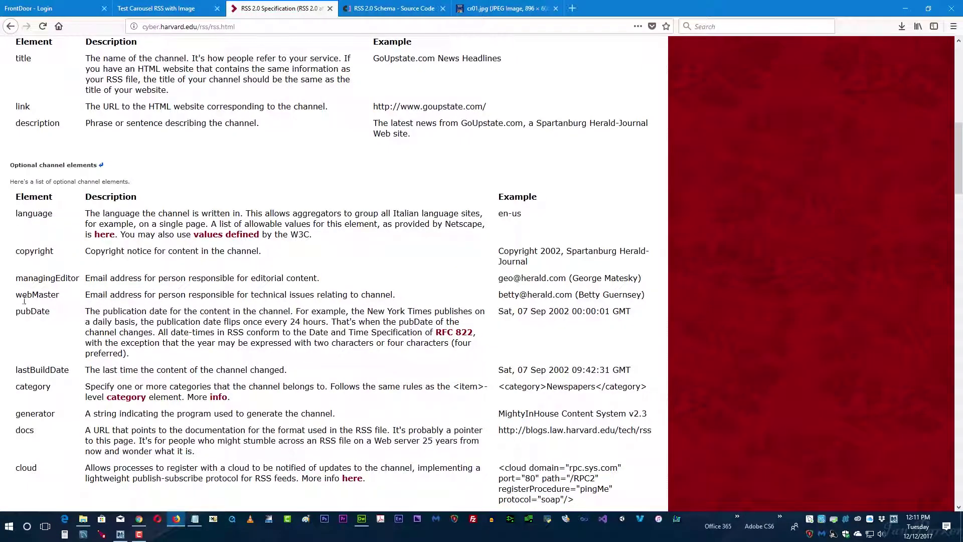
scroll(39, 264, "down", 4)
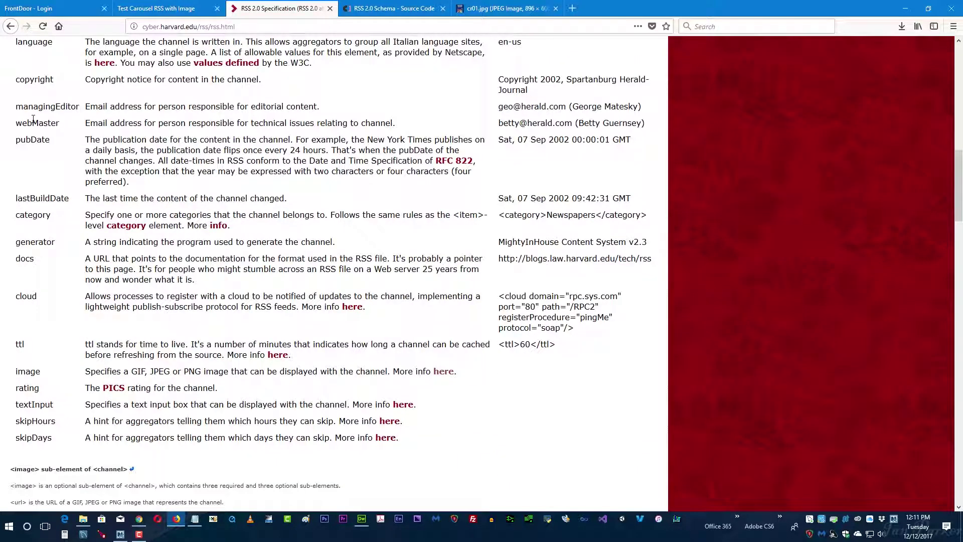
key("ctrl+f")
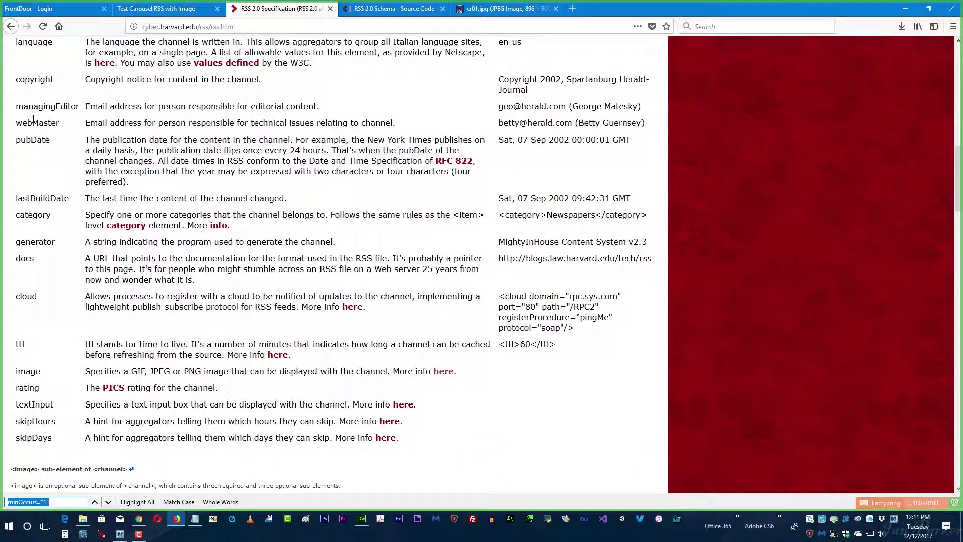
Search the page for 'image' and select the image entry under Optional channel elements.
type("image")
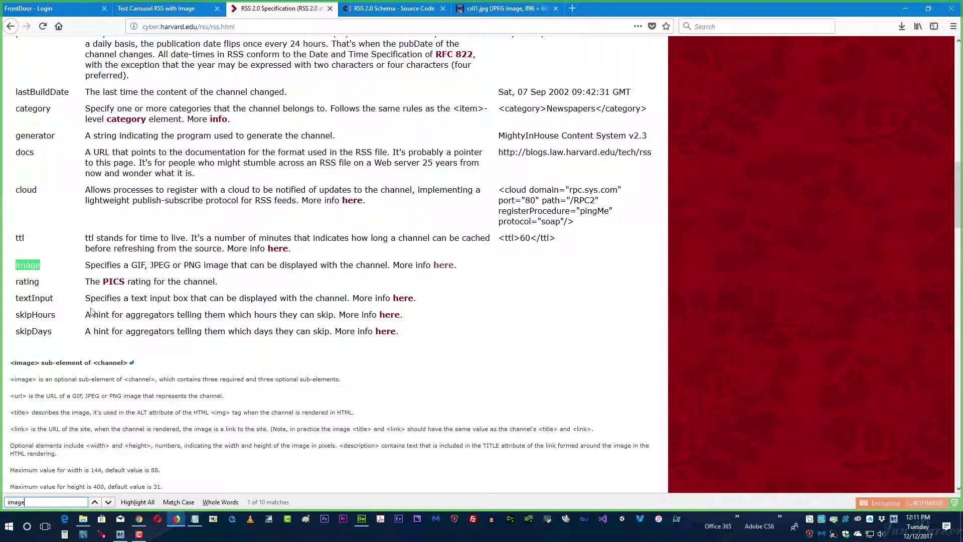
scroll(86, 213, "up", 1)
scroll(86, 213, "up", 3)
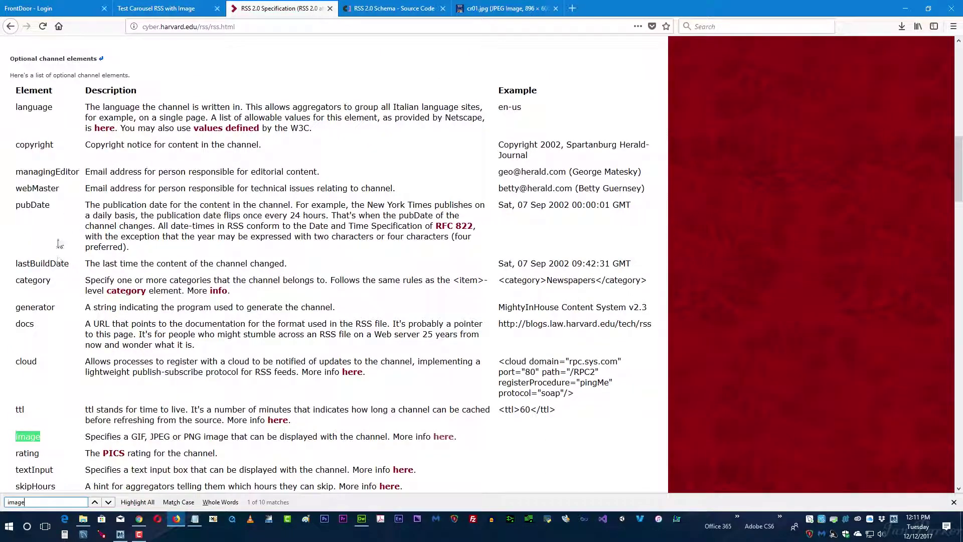
left_click_drag(10, 59, 98, 58)
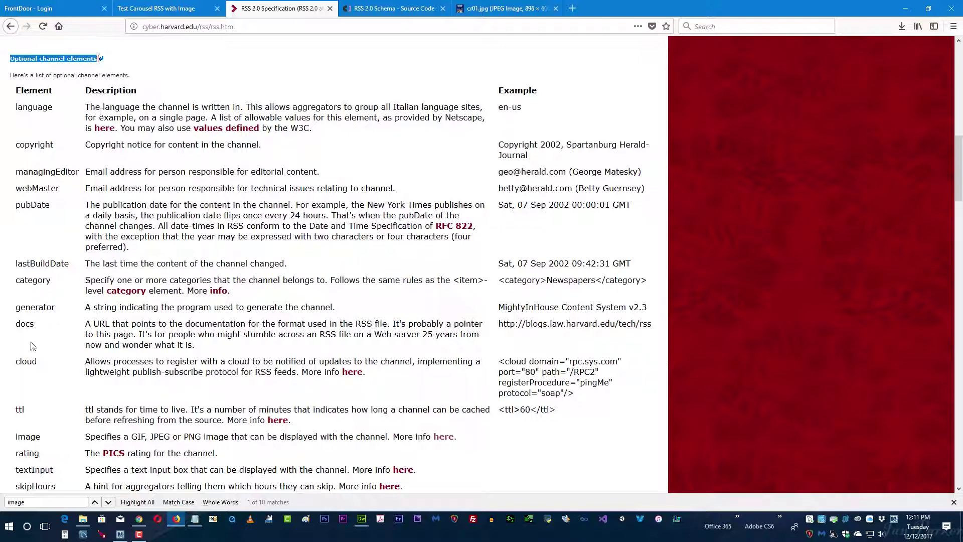
scroll(31, 348, "down", 5)
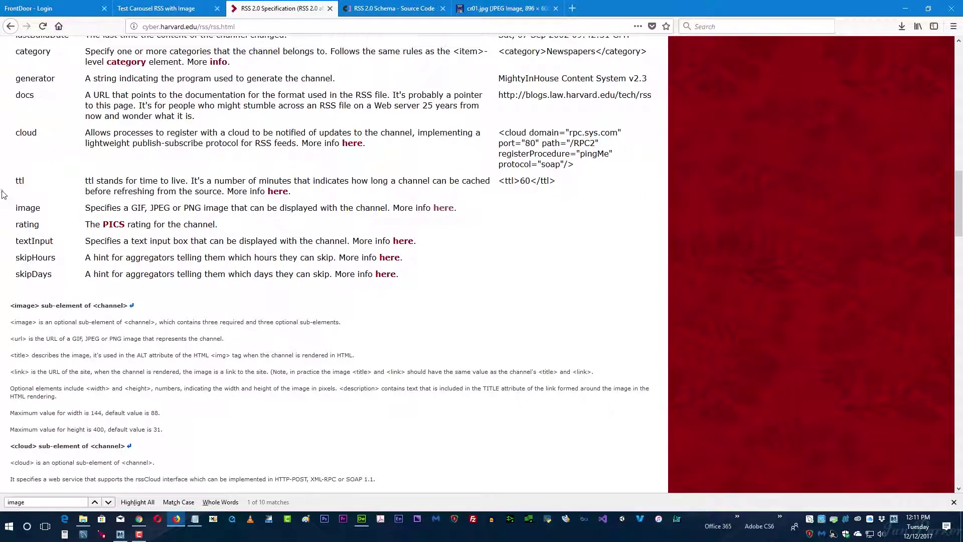
double_click(27, 208)
left_click(24, 207)
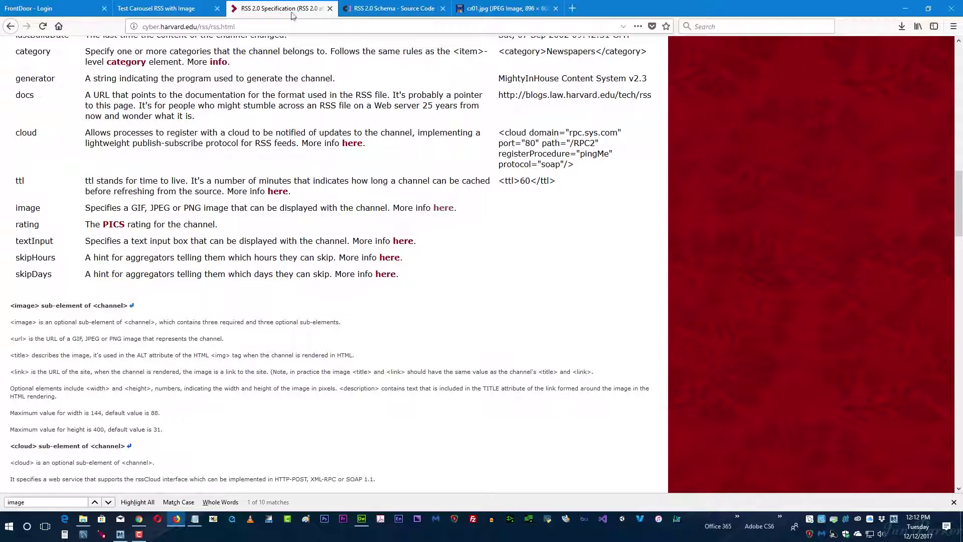
left_click(382, 11)
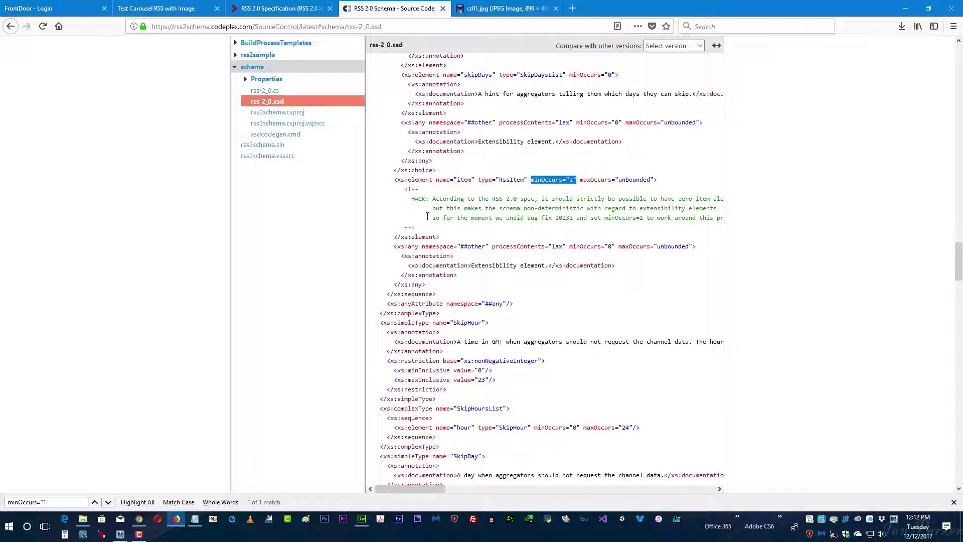
Find and highlight the single minOccurs="1" match on the item element, with maxOccurs unbounded.
double_click(463, 180)
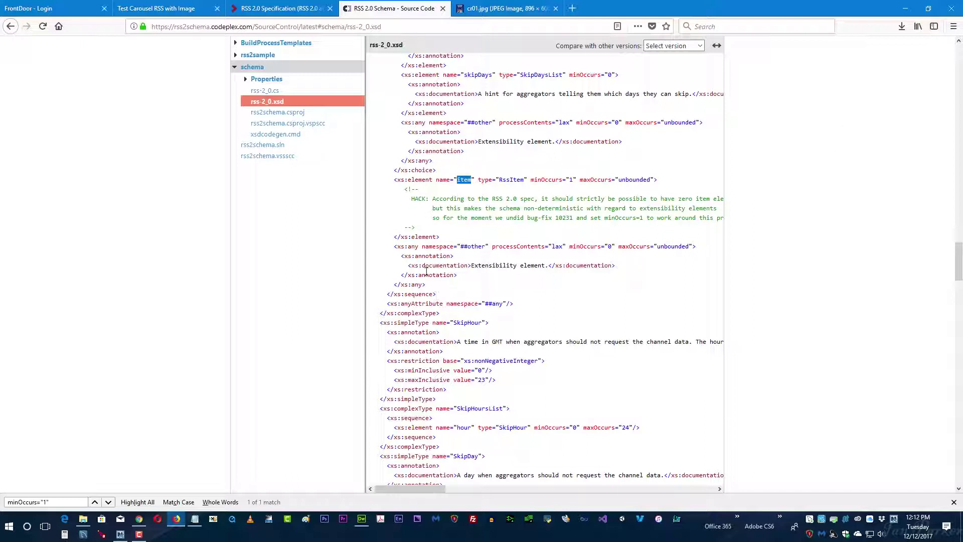
double_click(543, 179)
double_click(571, 180)
left_click_drag(531, 181, 577, 180)
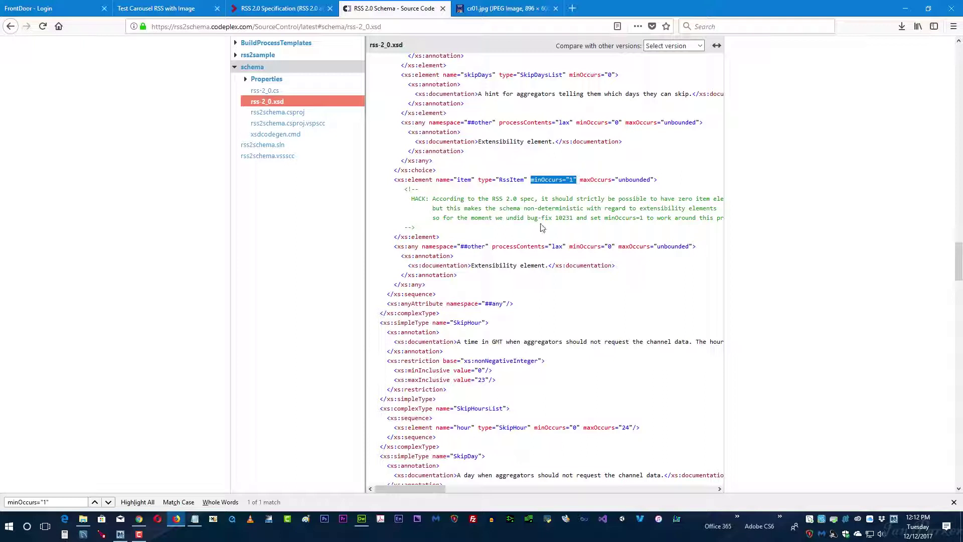
key("ctrl+f")
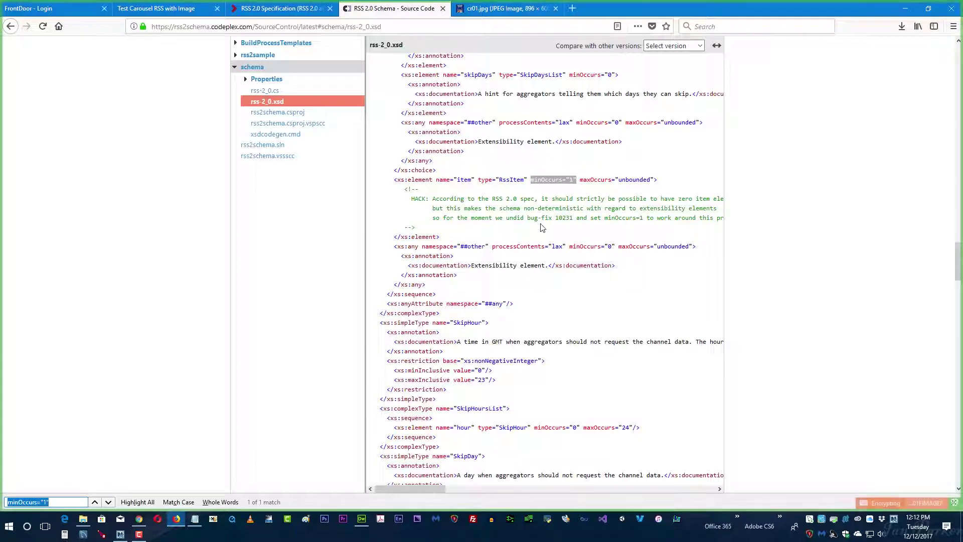
left_click(138, 502)
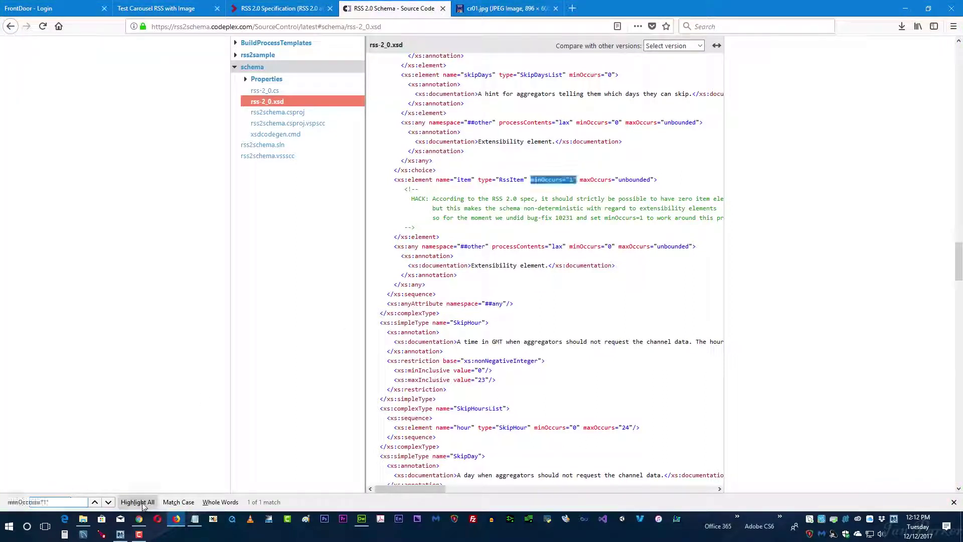
scroll(546, 153, "up", 15)
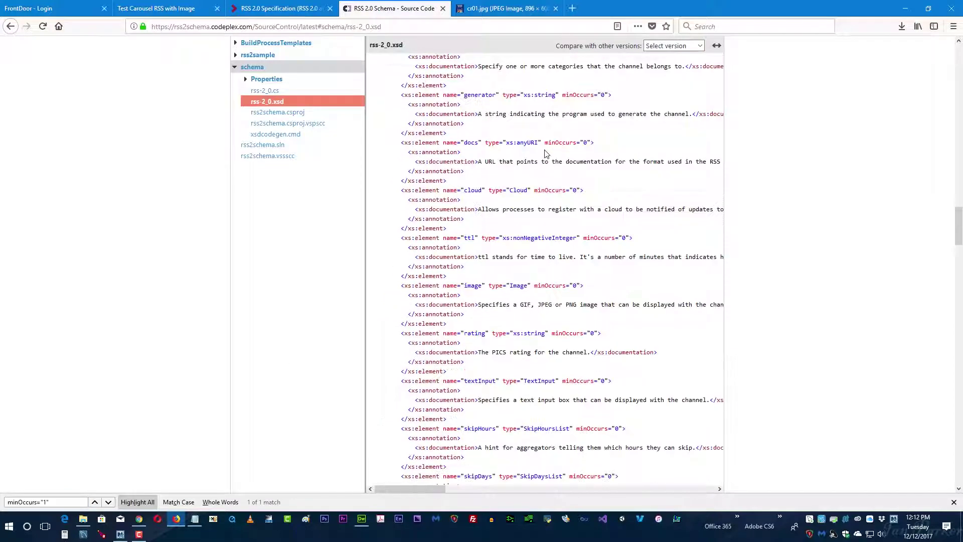
scroll(545, 153, "up", 15)
scroll(566, 198, "down", 8)
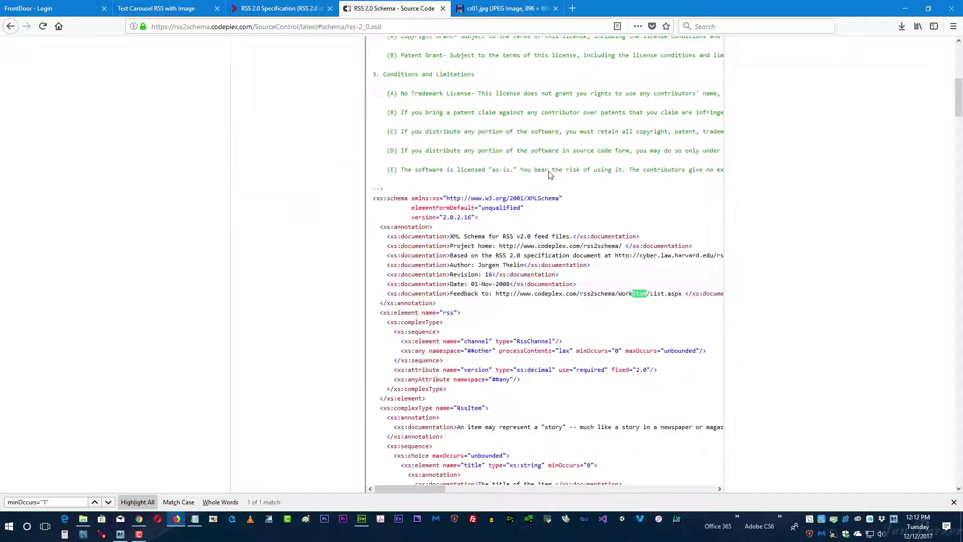
scroll(537, 205, "down", 20)
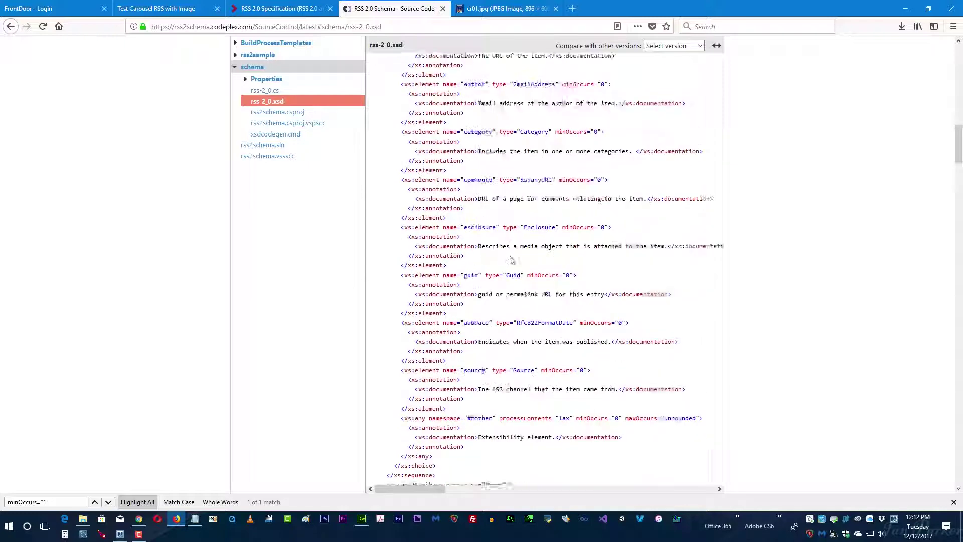
scroll(499, 267, "down", 15)
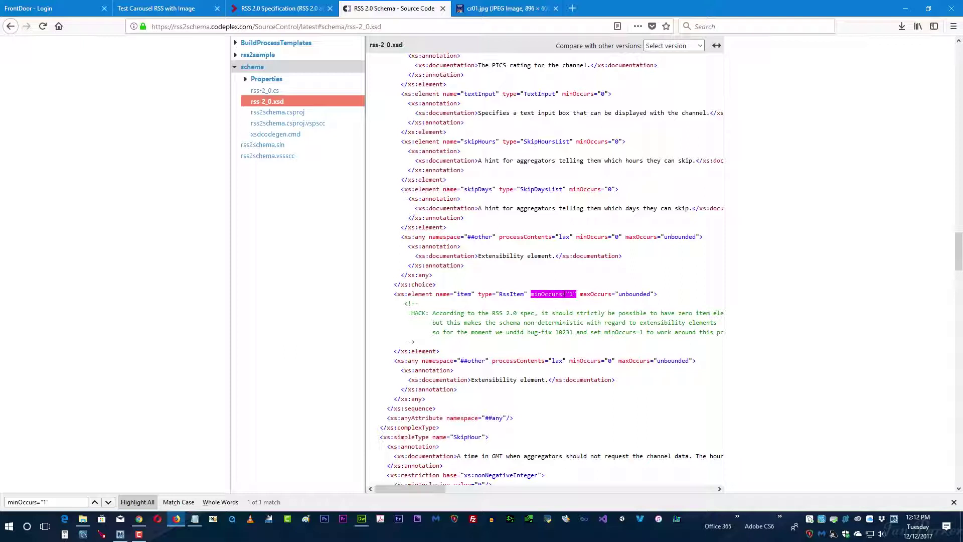
double_click(626, 293)
left_click(459, 327)
Search the schema for minOccurs="0" and highlight all 35 matches.
left_click_drag(570, 189, 615, 190)
key("ctrl+f")
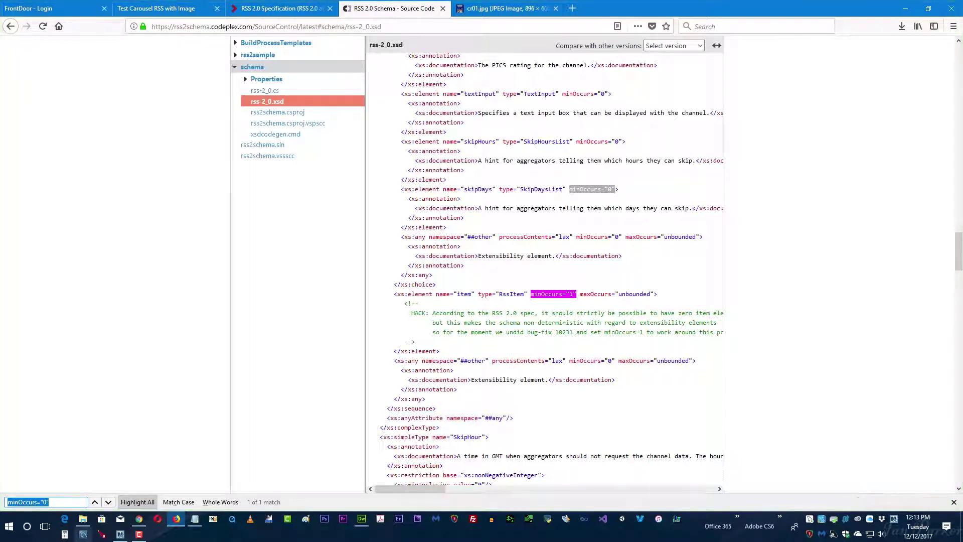
left_click(138, 503)
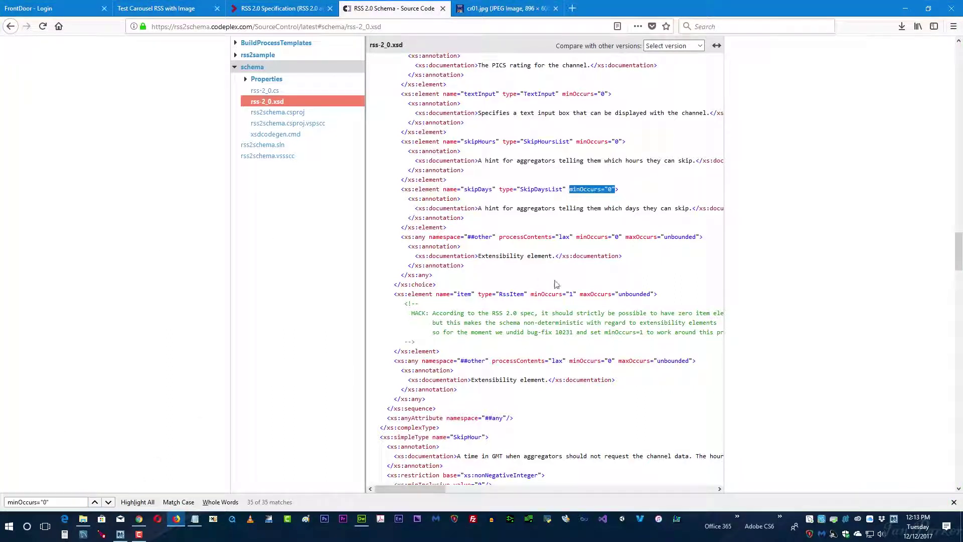
left_click(612, 187)
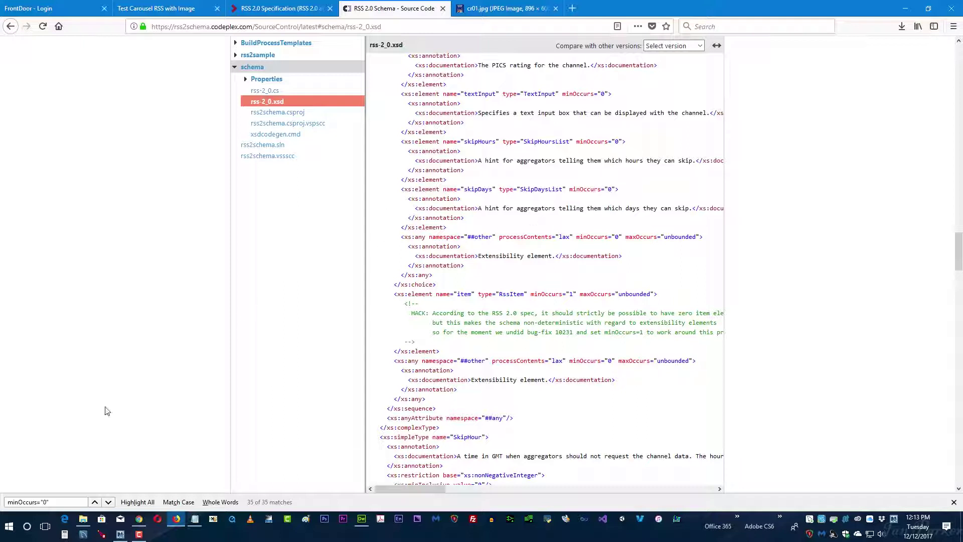
left_click(132, 503)
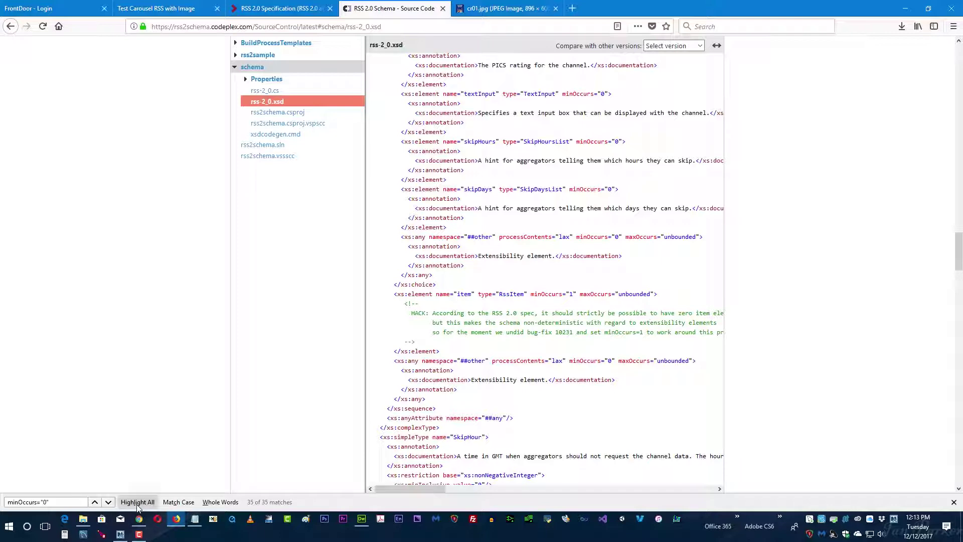
scroll(170, 296, "up", 15)
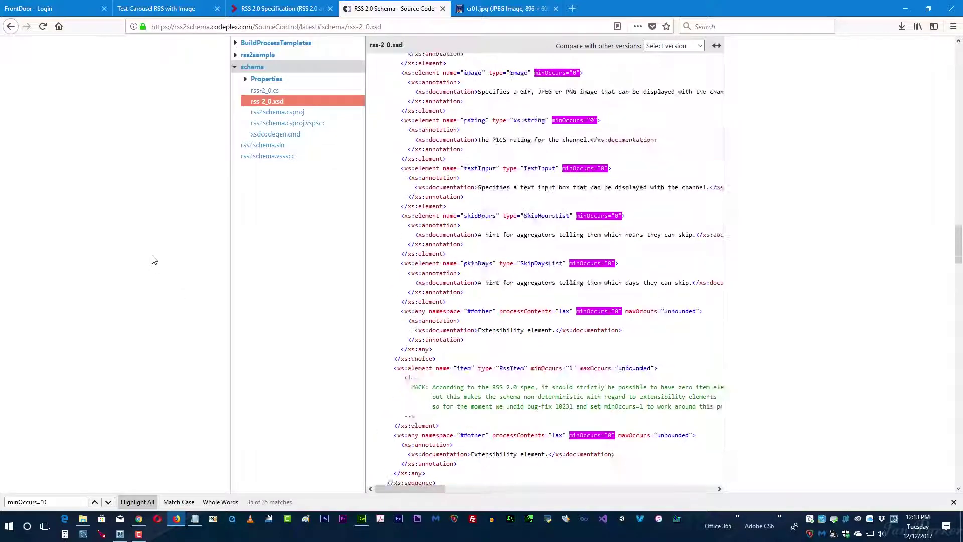
scroll(204, 297, "up", 15)
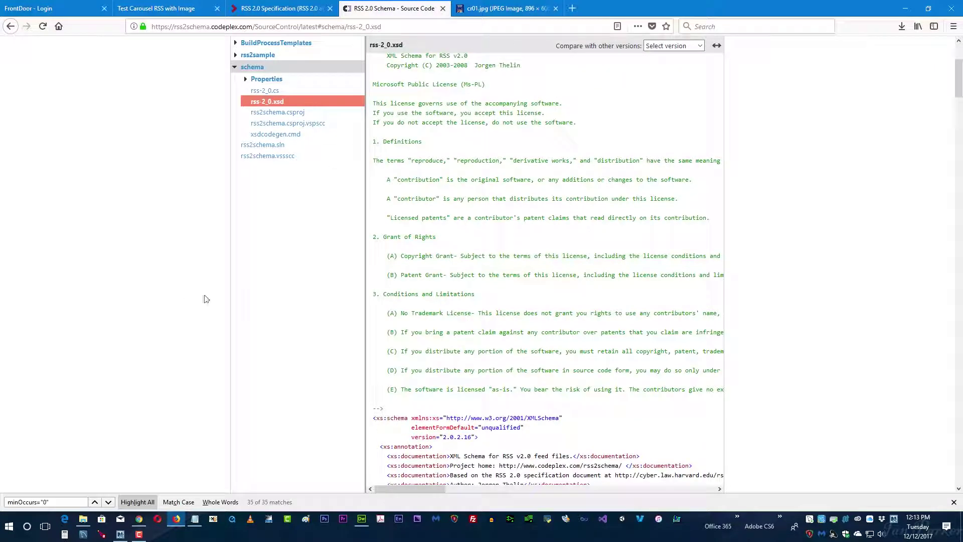
scroll(316, 295, "down", 15)
scroll(398, 296, "down", 14)
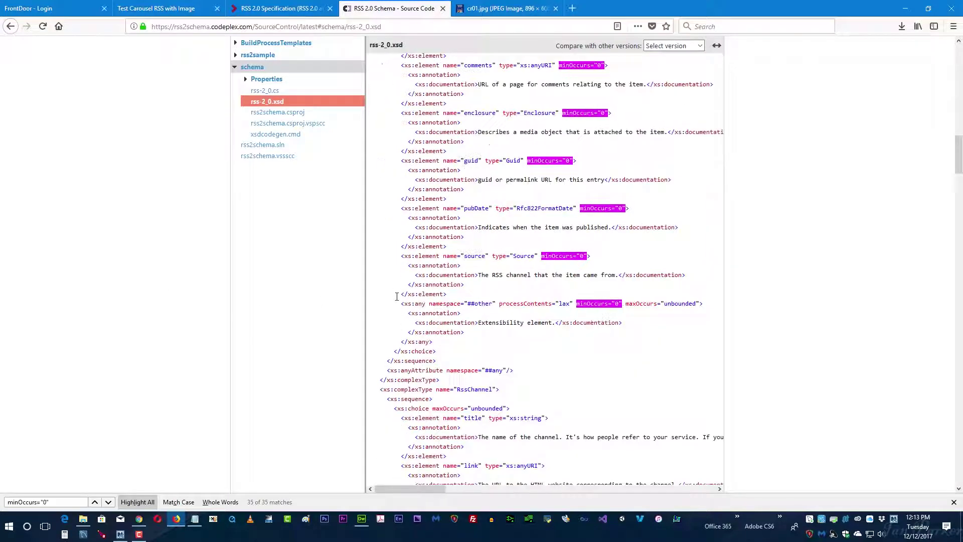
scroll(399, 244, "down", 20)
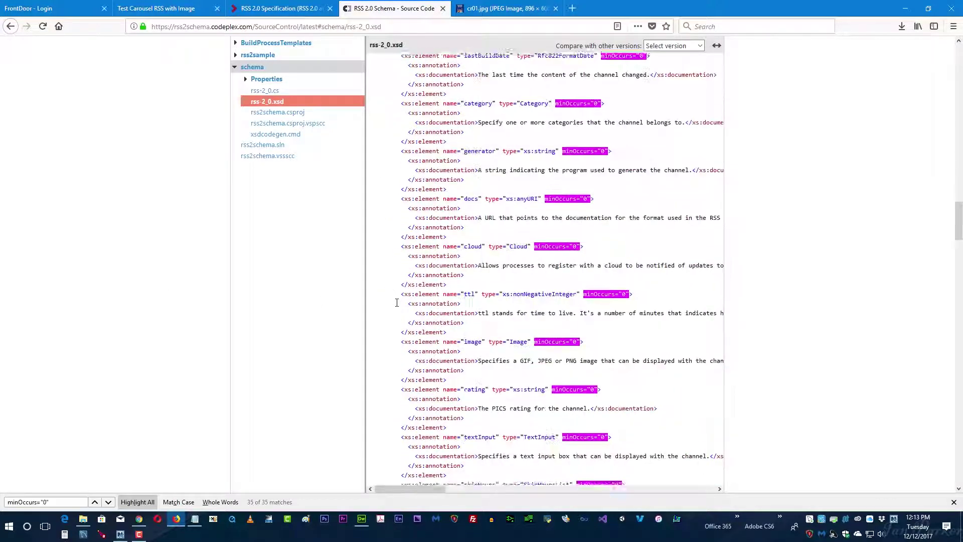
scroll(398, 307, "down", 20)
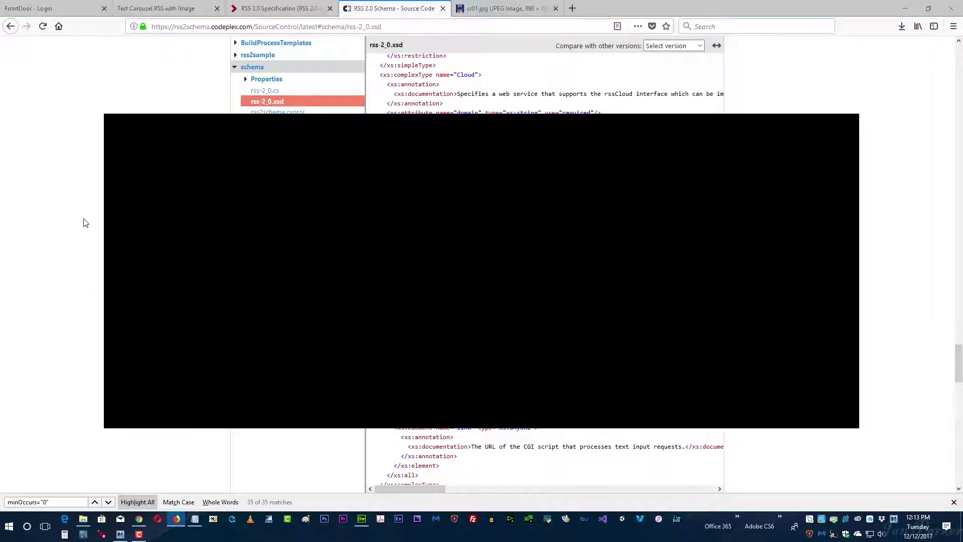
key("alt+Tab")
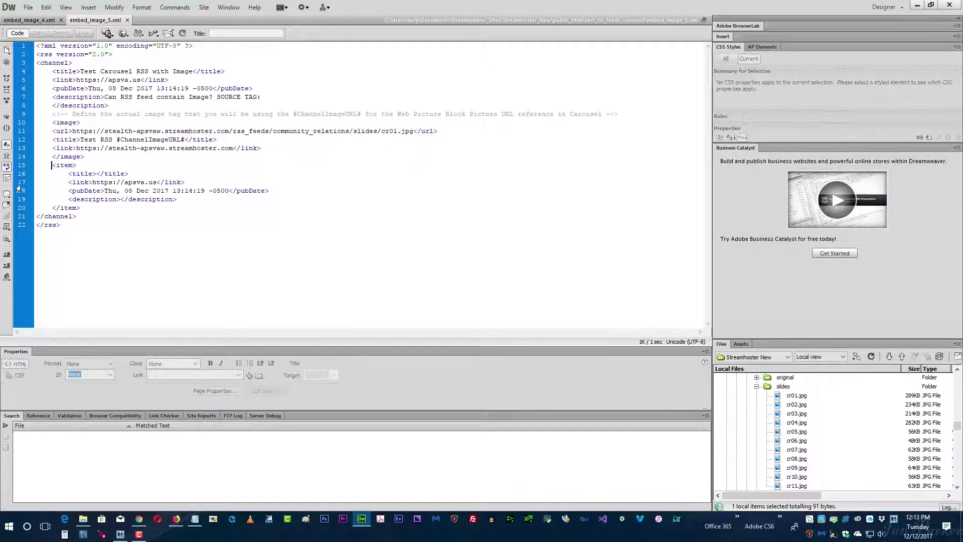
left_click_drag(22, 175, 21, 201)
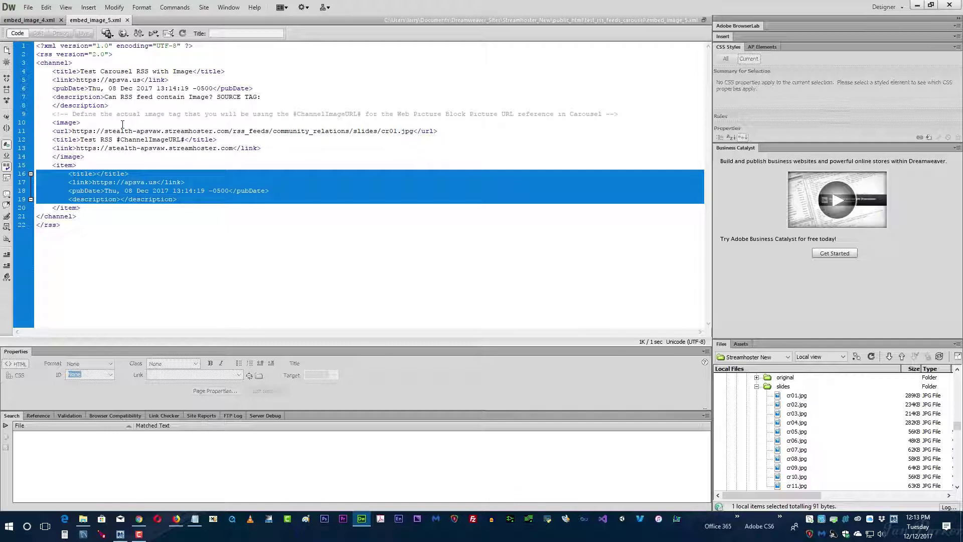
left_click(52, 130)
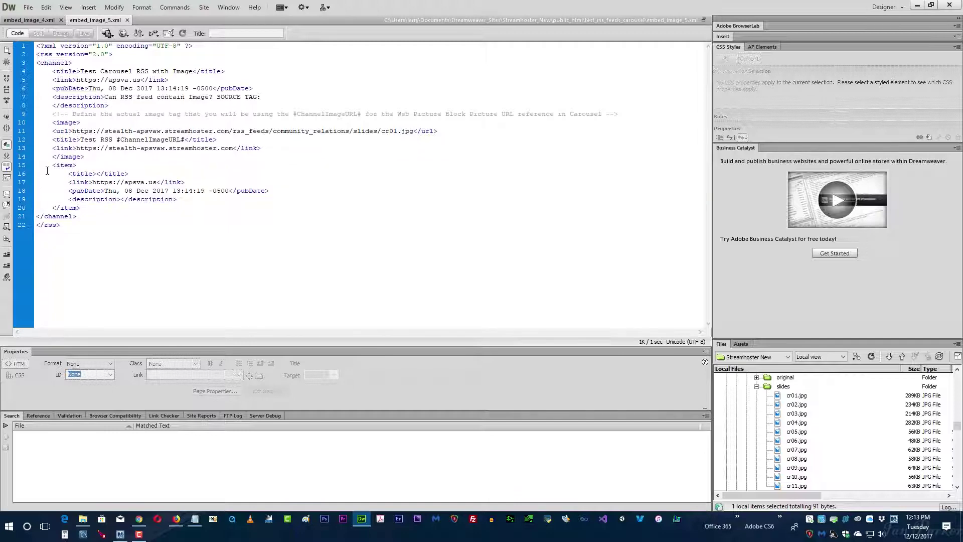
left_click_drag(20, 172, 16, 200)
left_click(99, 149)
left_click(53, 167)
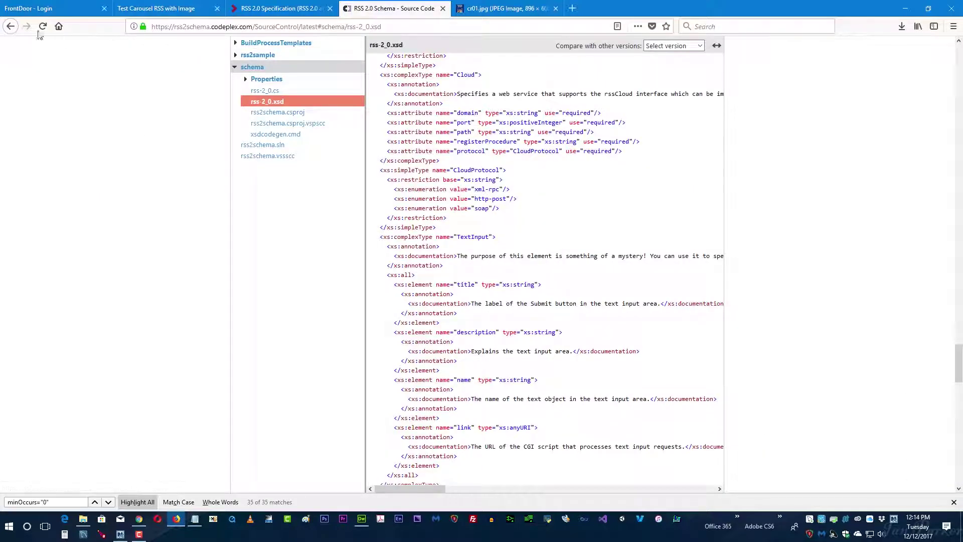
Reload the Carousel and Test Carousel RSS with Image feed pages, then go to FrontDoor Login.
left_click(152, 9)
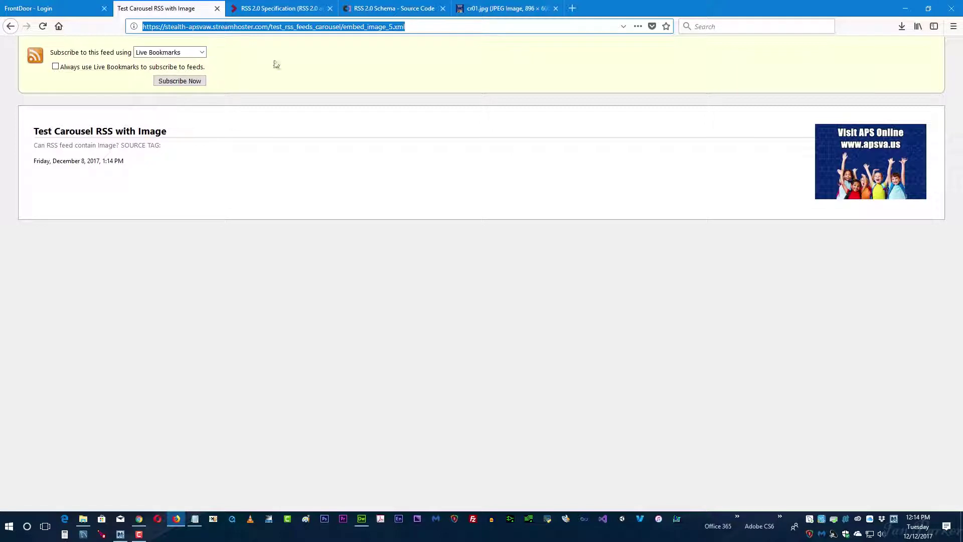
left_click_drag(35, 130, 175, 139)
left_click(37, 143)
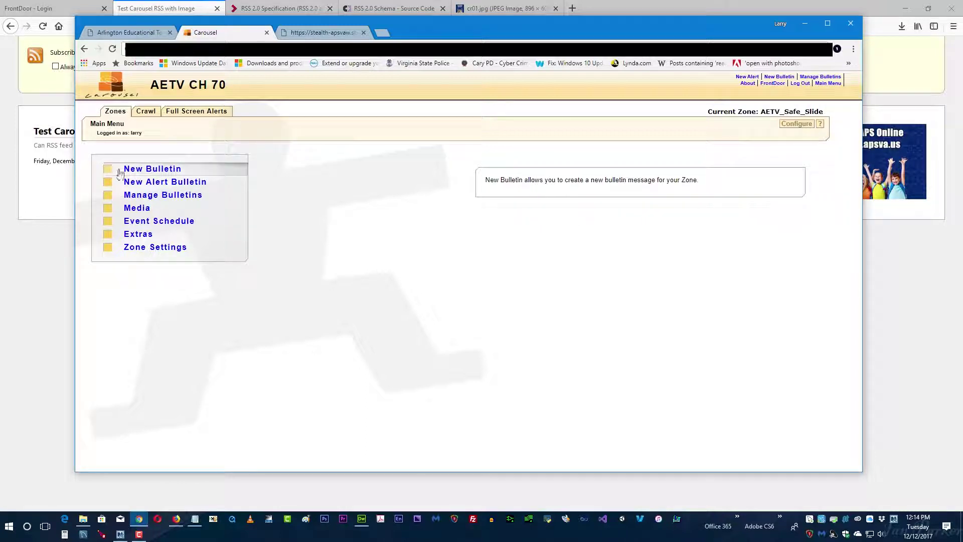
left_click(112, 49)
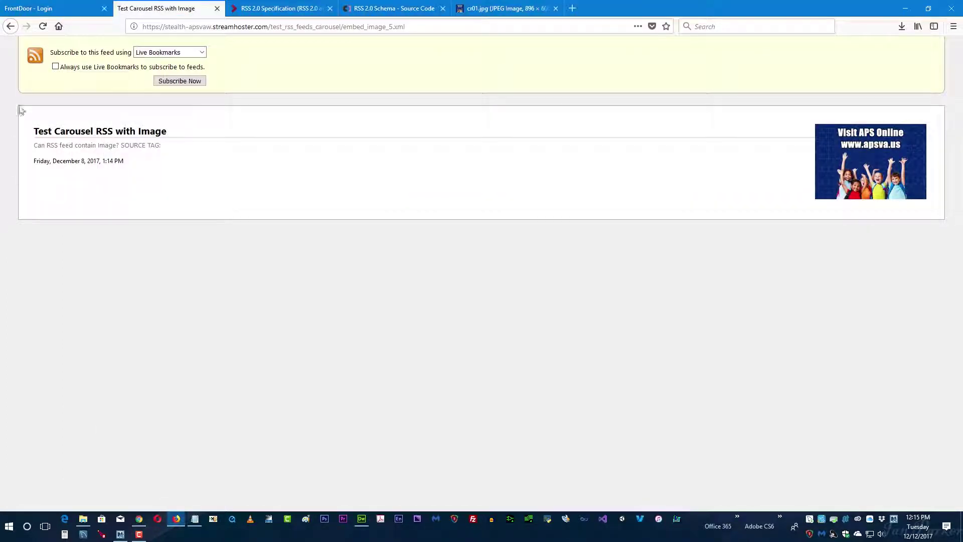
left_click(42, 26)
left_click(45, 8)
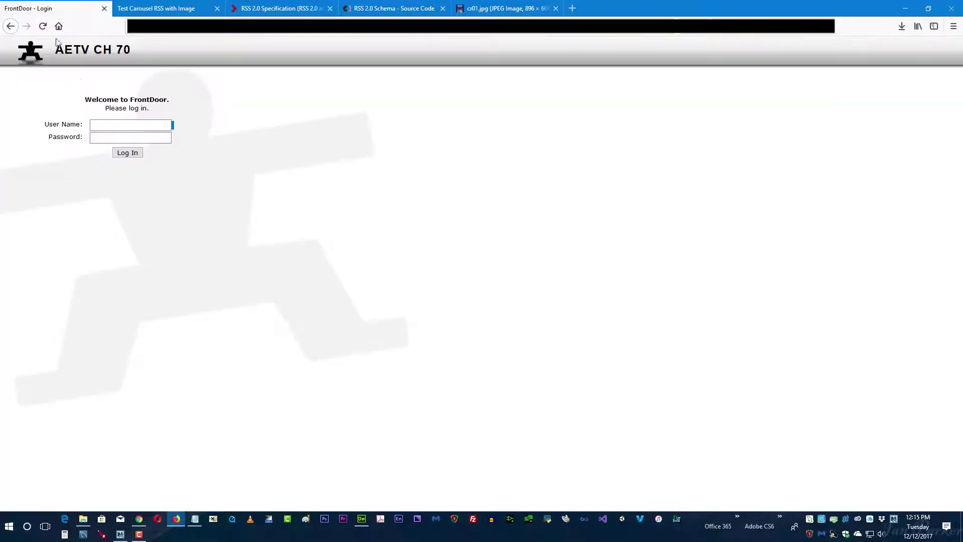
Log in and list all active bulletins under Carousel's Manage Bulletins.
left_click(108, 124)
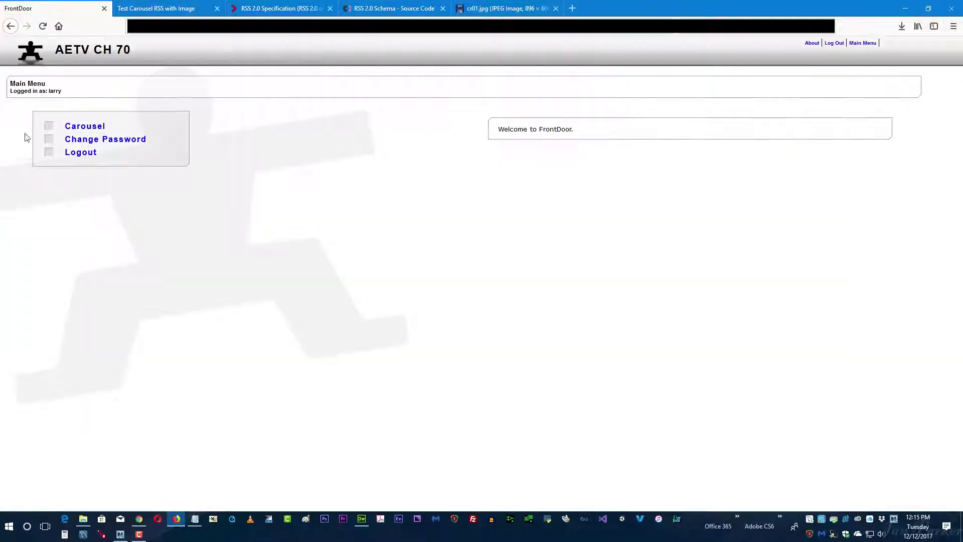
left_click(71, 127)
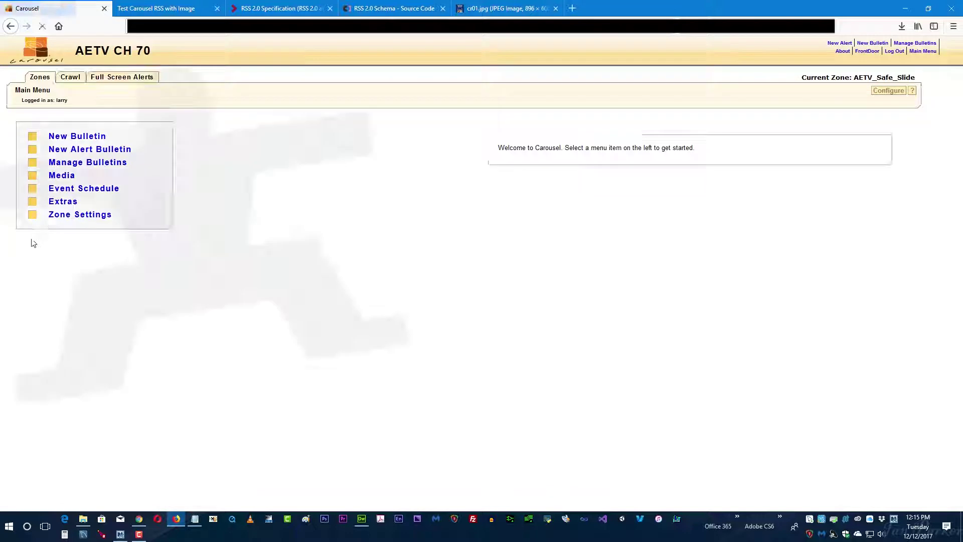
left_click(59, 163)
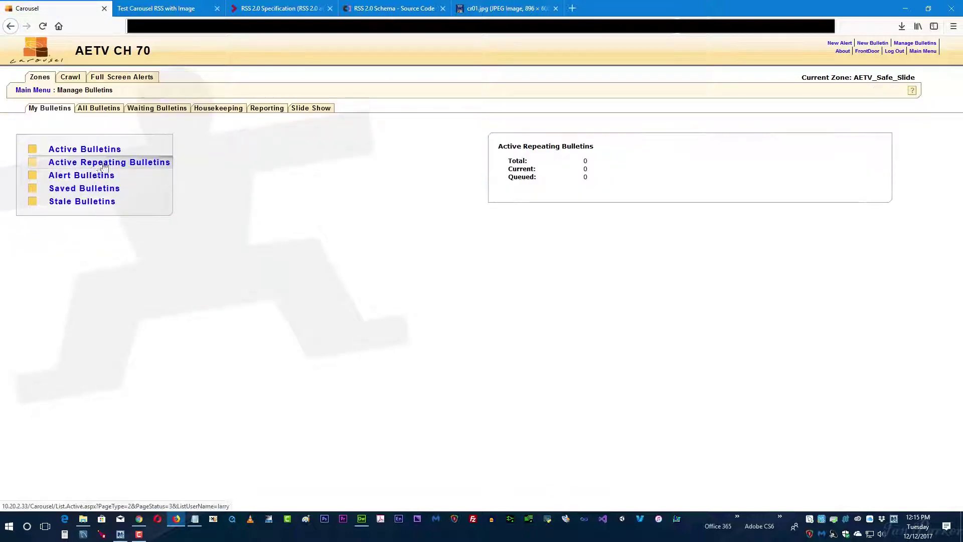
left_click(92, 111)
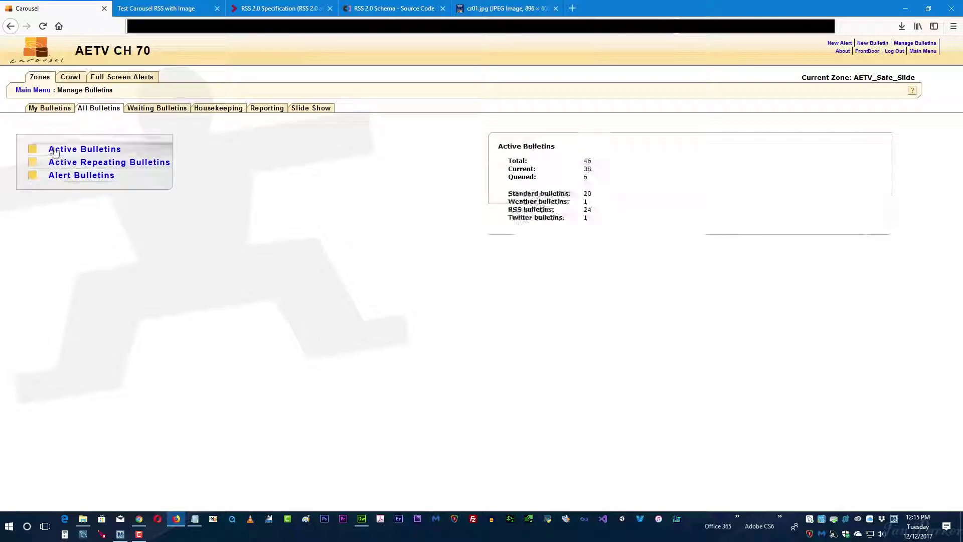
left_click(65, 176)
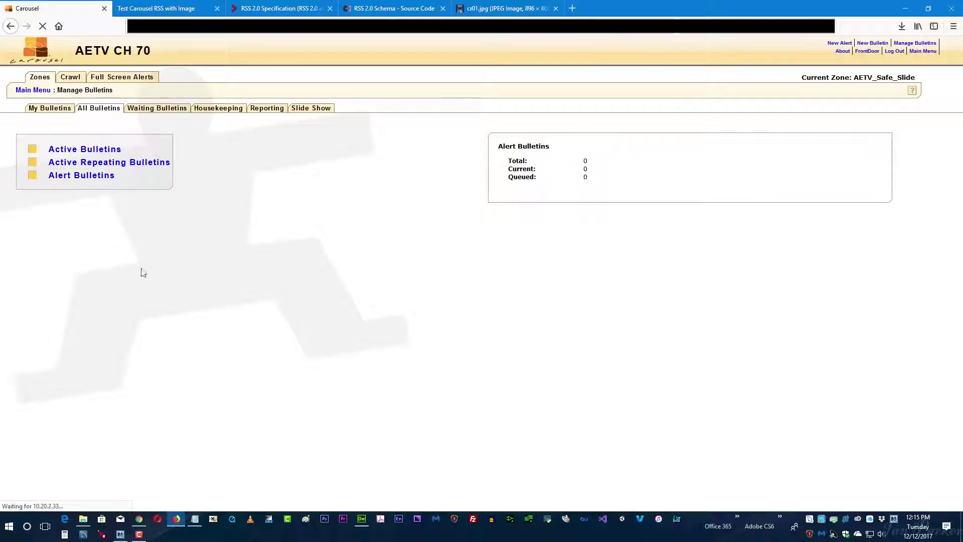
scroll(107, 318, "down", 3)
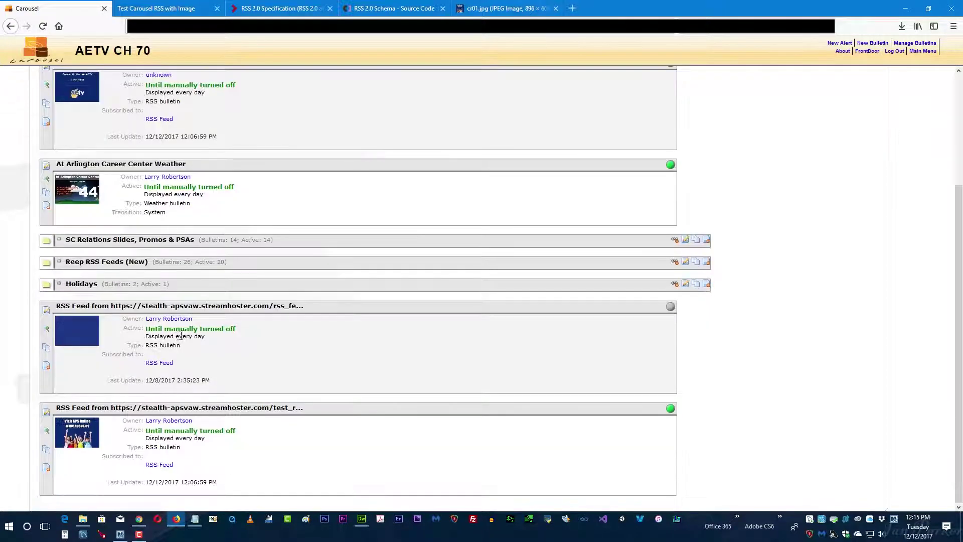
Preview the test RSS bulletin's image, close it, and open the bulletin for editing.
left_click(46, 435)
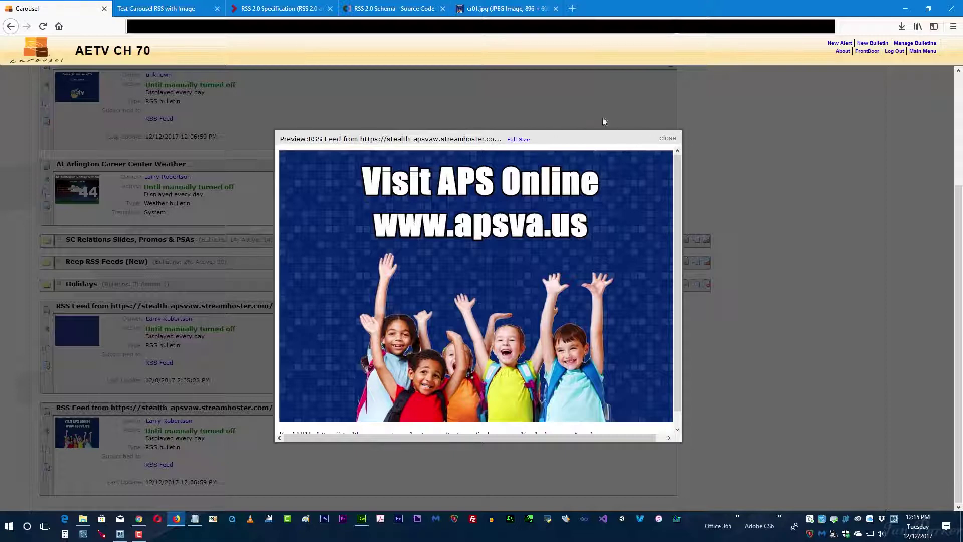
left_click(667, 138)
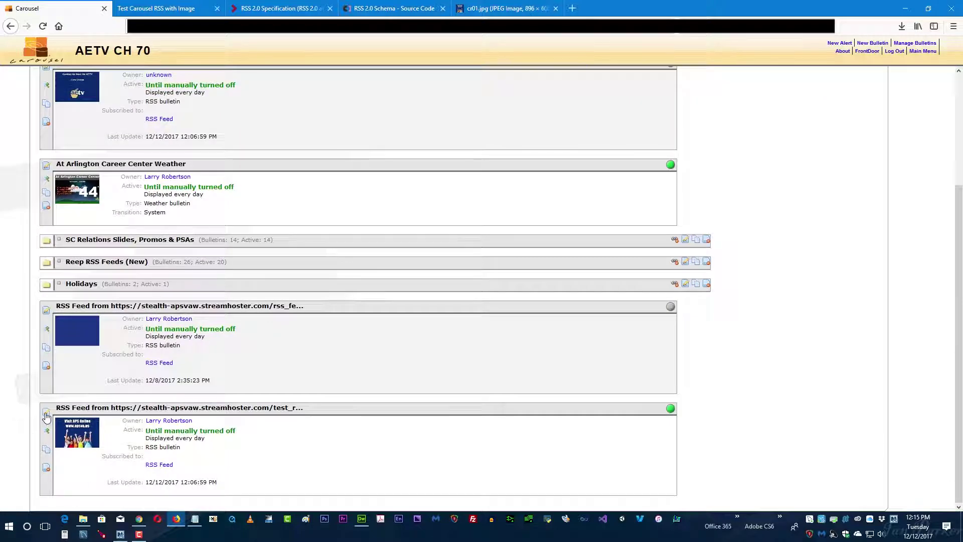
left_click(46, 413)
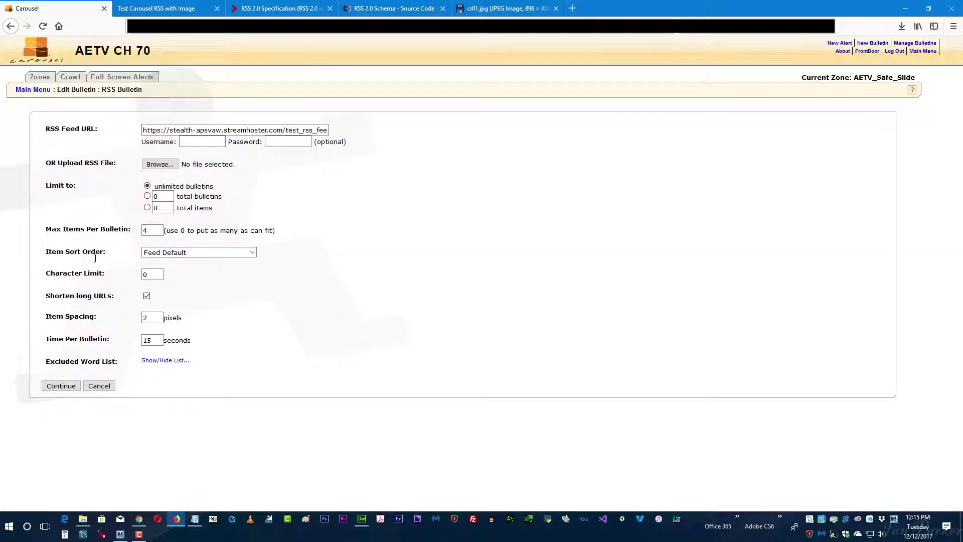
Look over the existing RSS bulletin's template blocks, then leave for the Main Menu unsaved.
left_click(61, 386)
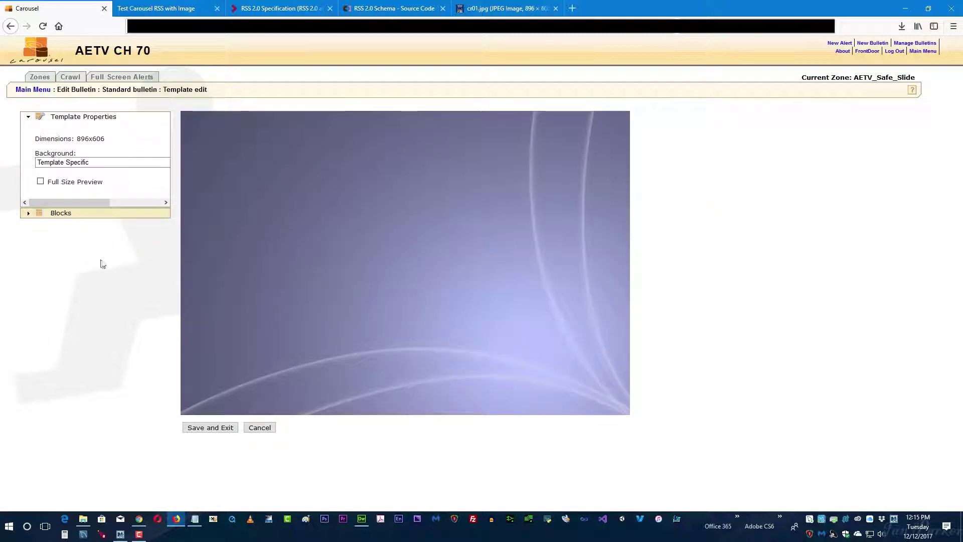
left_click(28, 215)
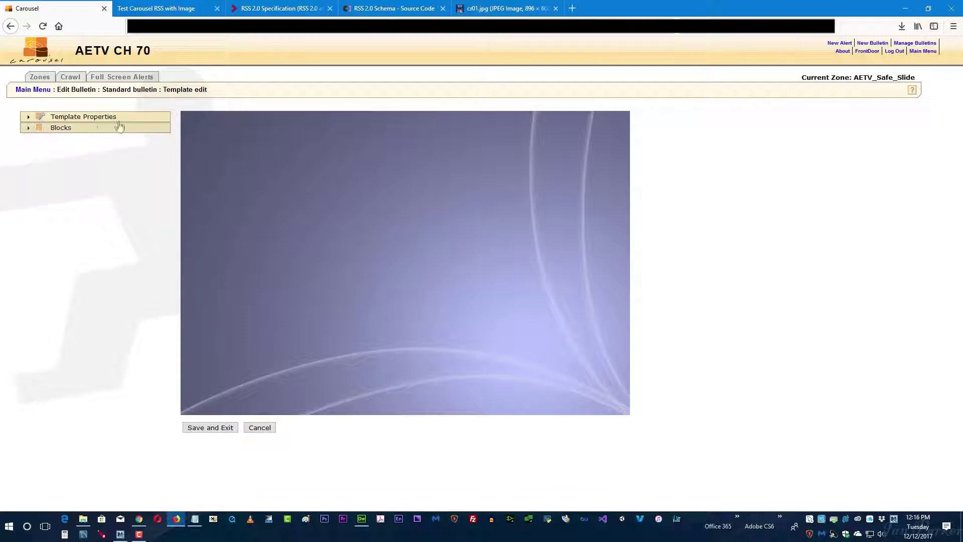
left_click(33, 89)
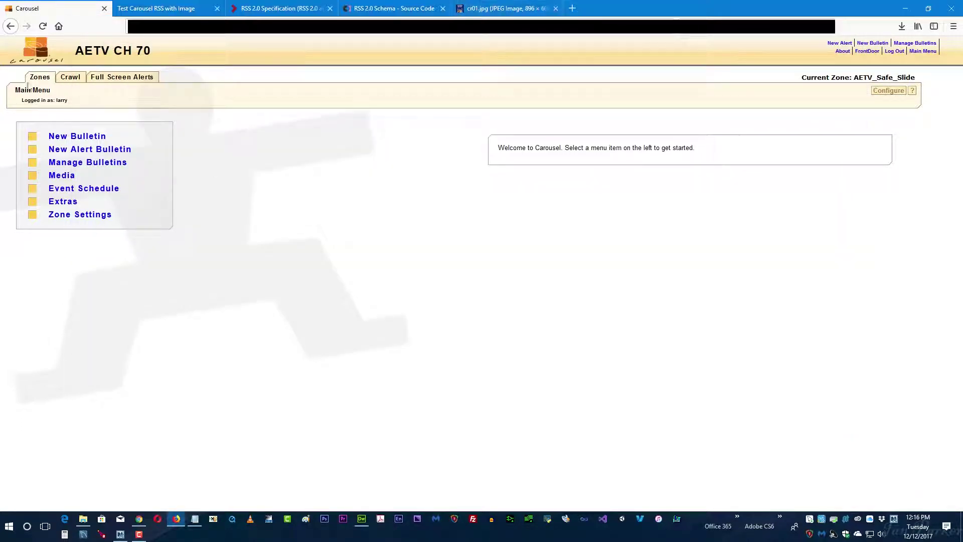
Copy the Test Carousel RSS with Image feed's full web address in Firefox.
left_click(118, 10)
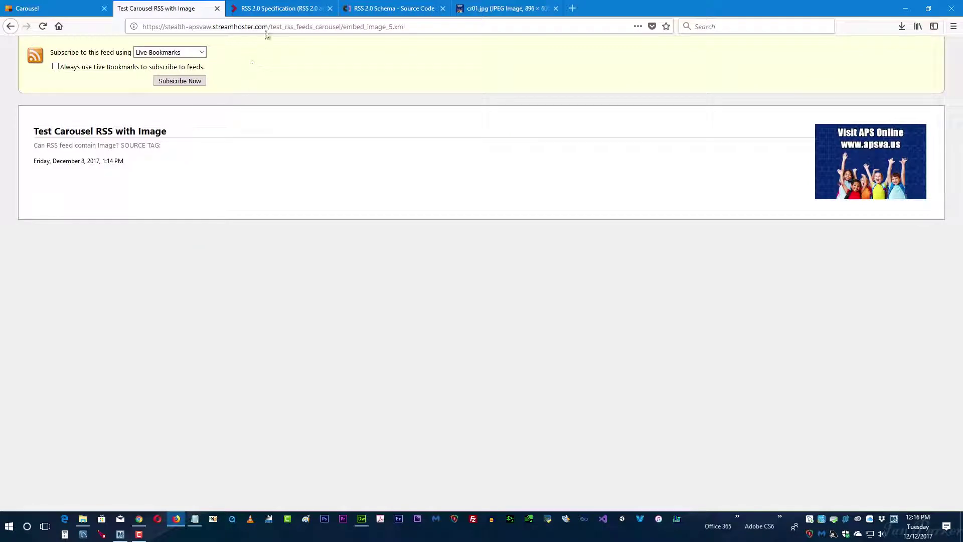
left_click(248, 24)
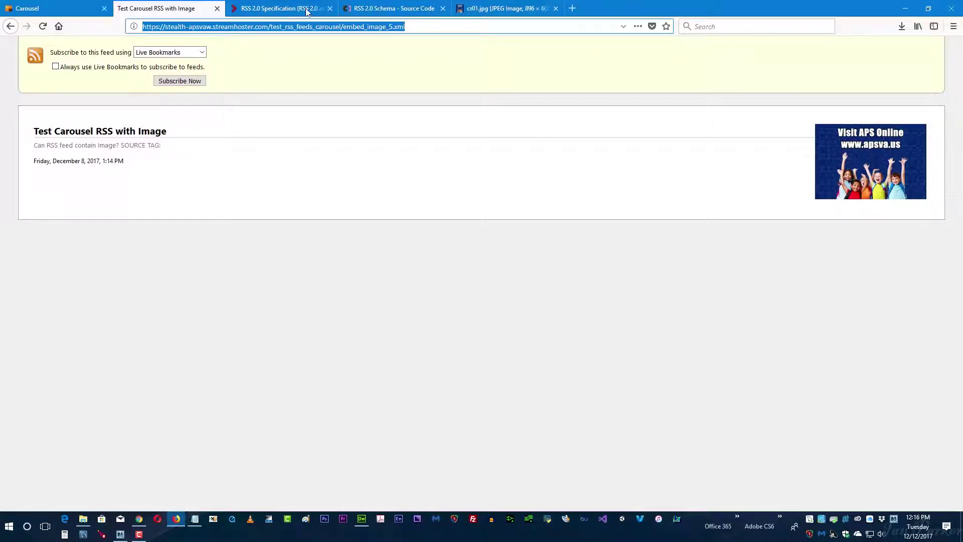
right_click(280, 26)
left_click(303, 58)
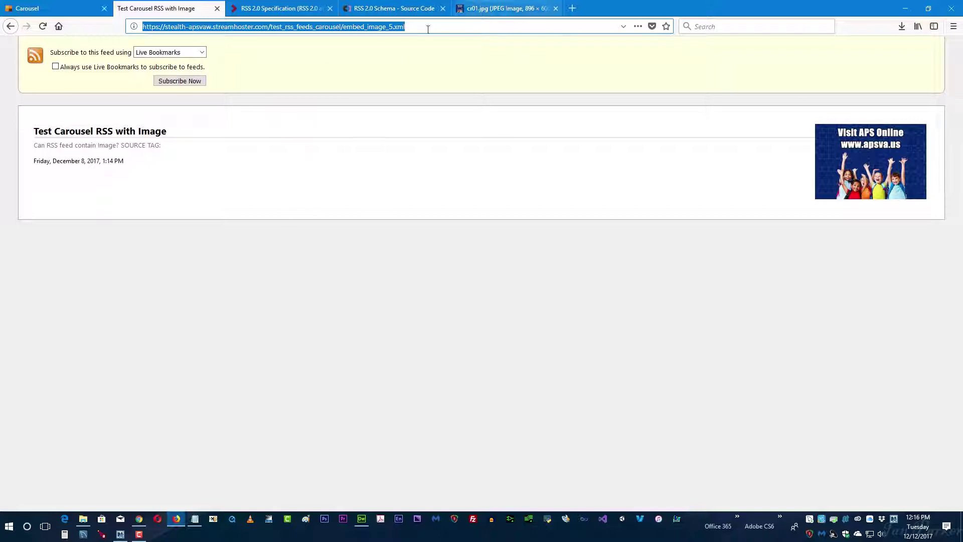
left_click(410, 26)
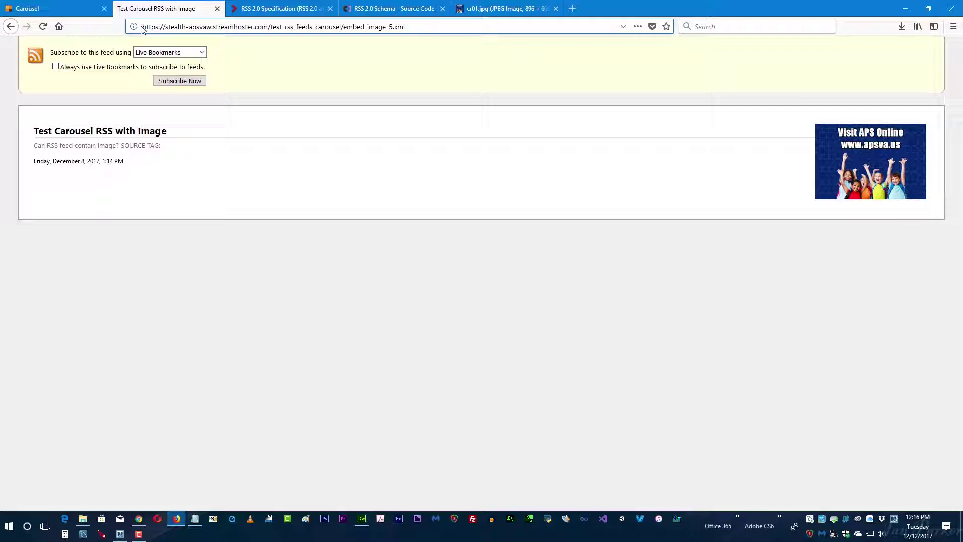
left_click_drag(143, 26, 410, 28)
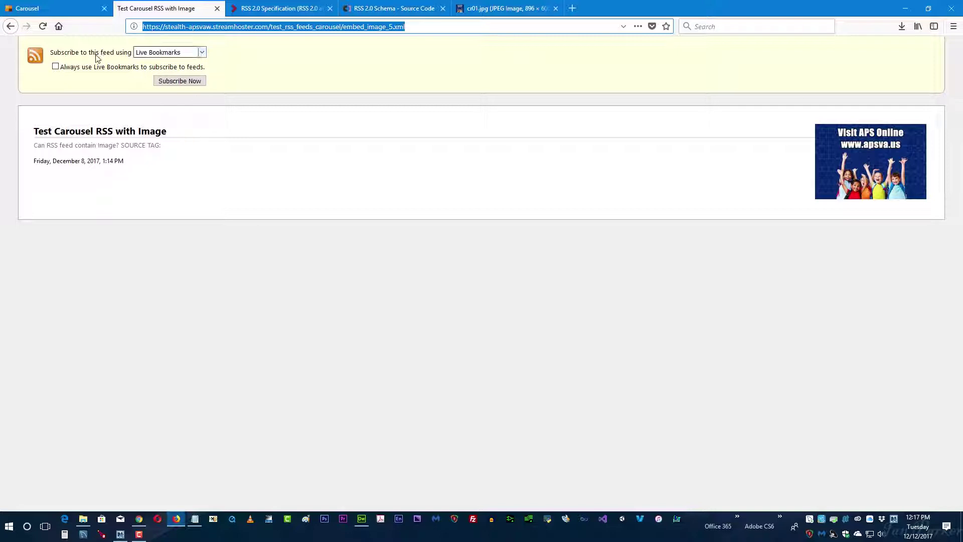
Start a new dynamic RSS bulletin using the copied embed_image_5.xml feed URL.
left_click(33, 11)
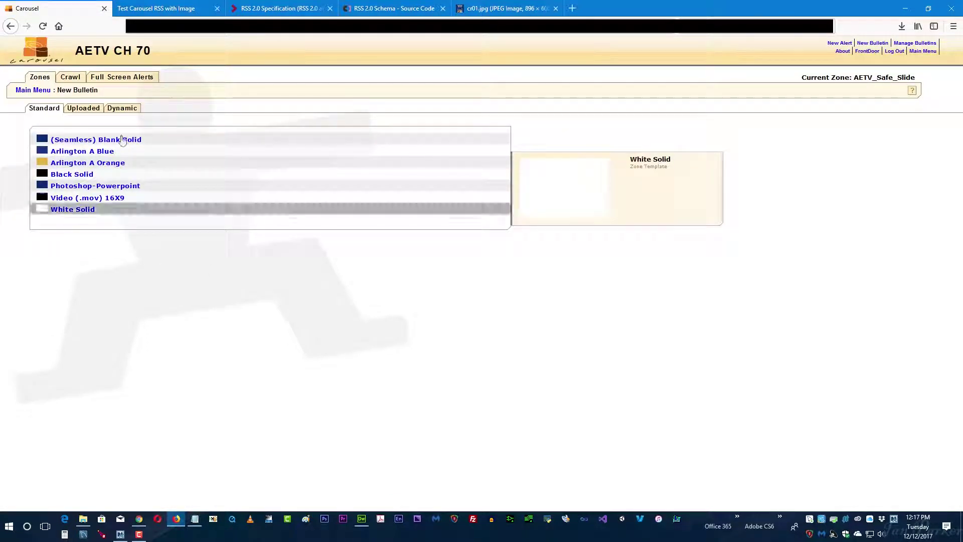
left_click(115, 109)
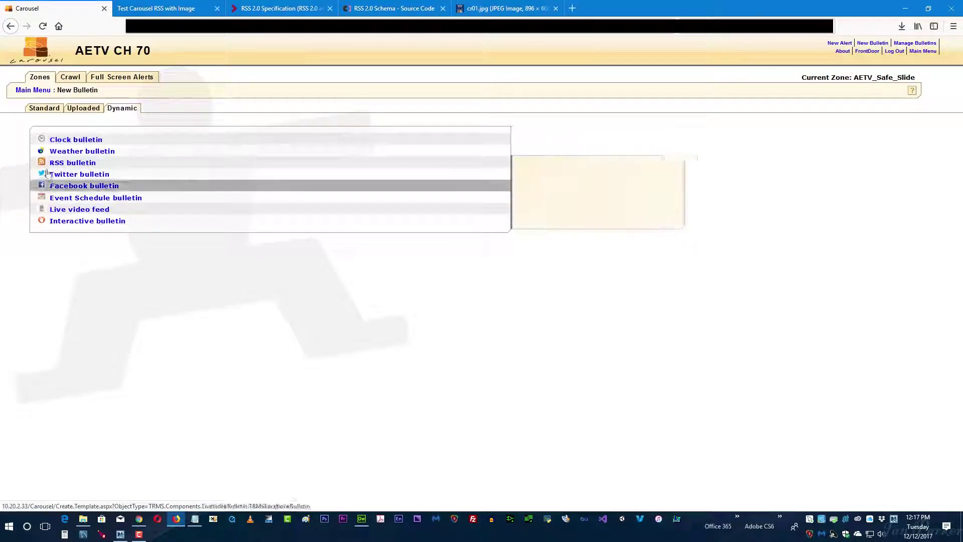
left_click(57, 164)
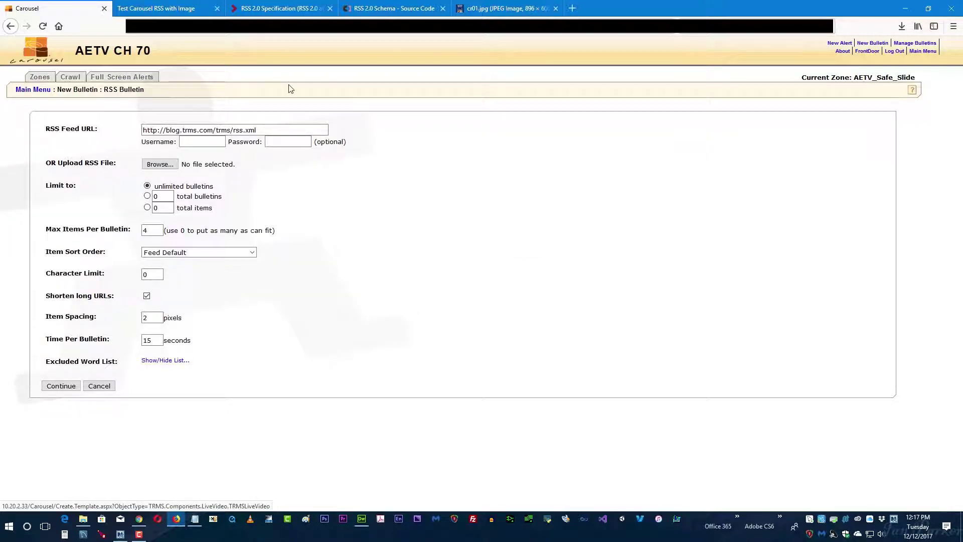
left_click(256, 130)
key("ctrl+a")
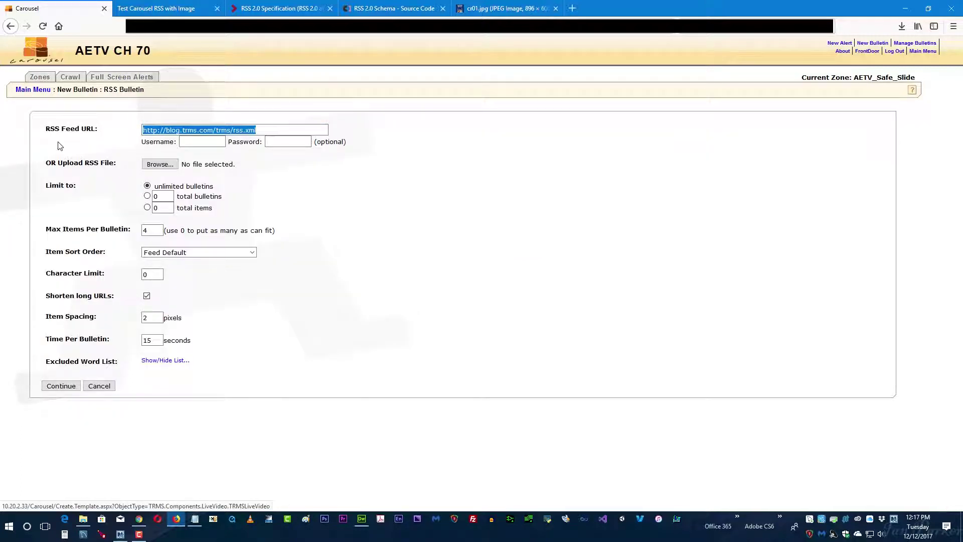
key("ctrl+v")
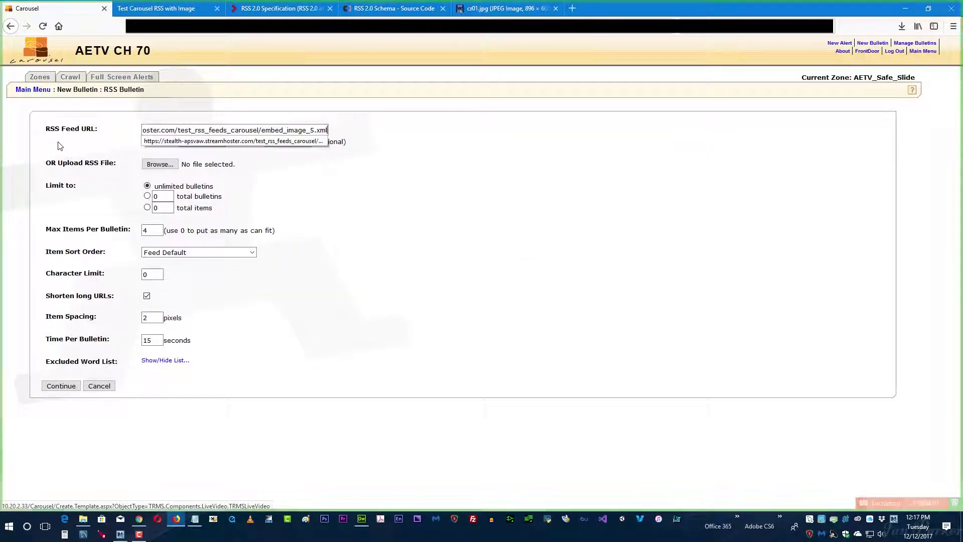
left_click(55, 388)
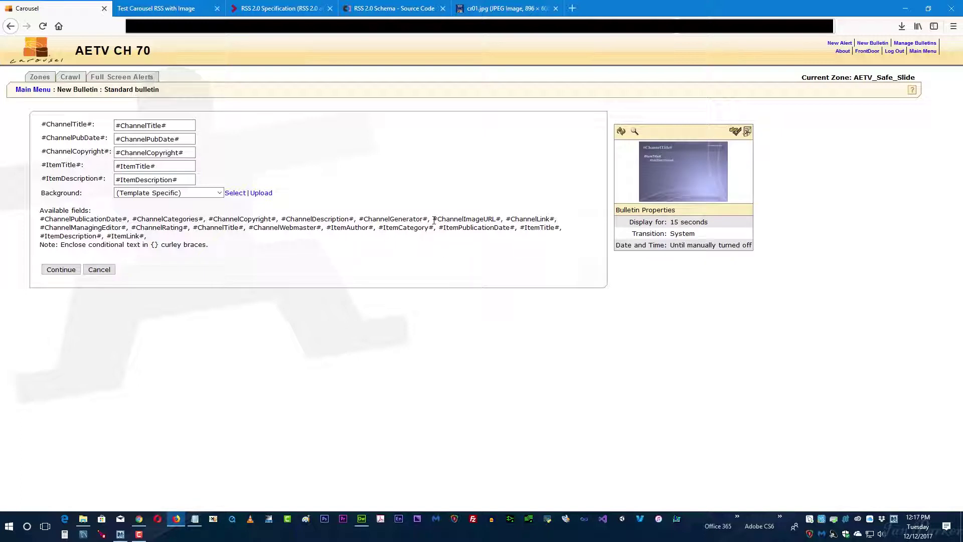
Copy the #ChannelImageURL# field name and open the bulletin's template editor.
left_click_drag(434, 220, 495, 218)
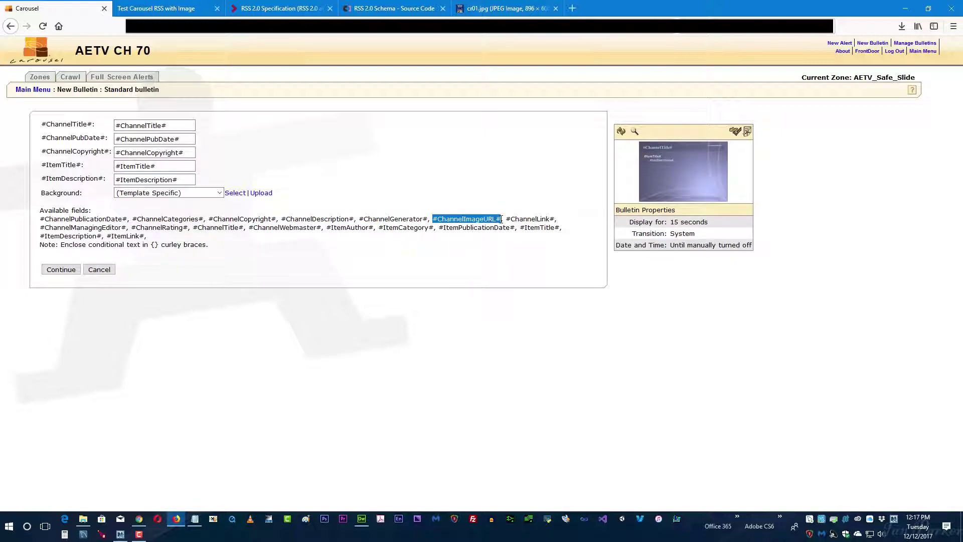
right_click(464, 219)
left_click(487, 230)
left_click(746, 133)
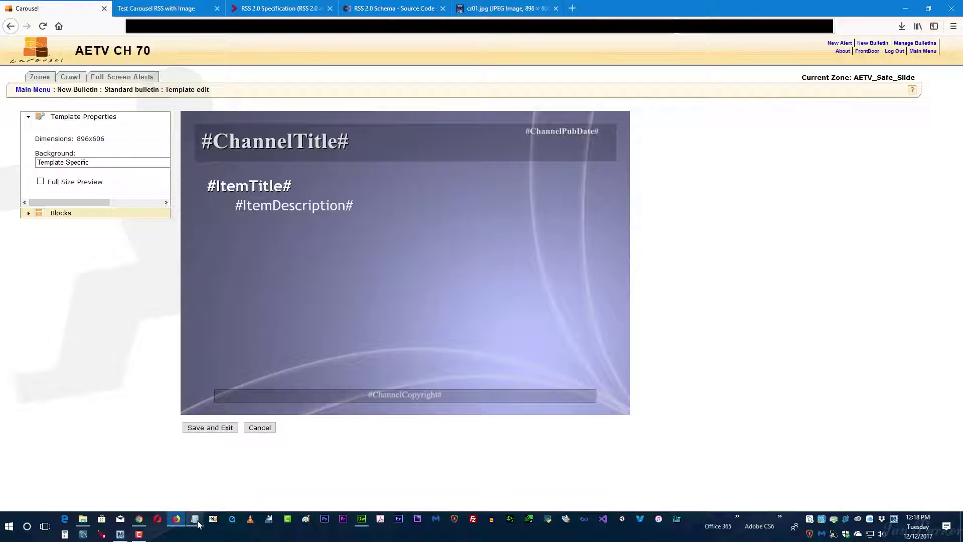
Review the 'No Blocks Could Fit' error in the Notepad notes, then return to the template editor.
mouse_move(198, 523)
left_click(191, 498)
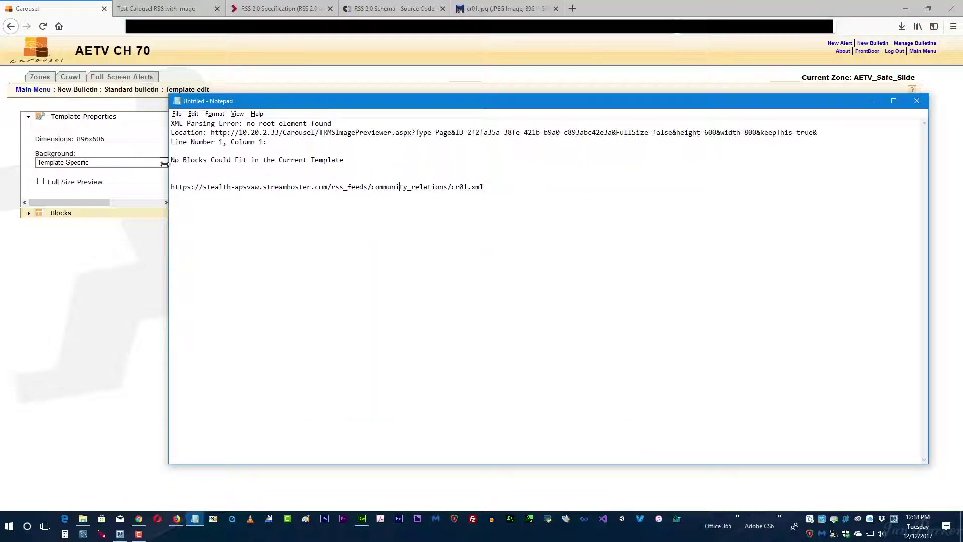
left_click_drag(170, 159, 351, 169)
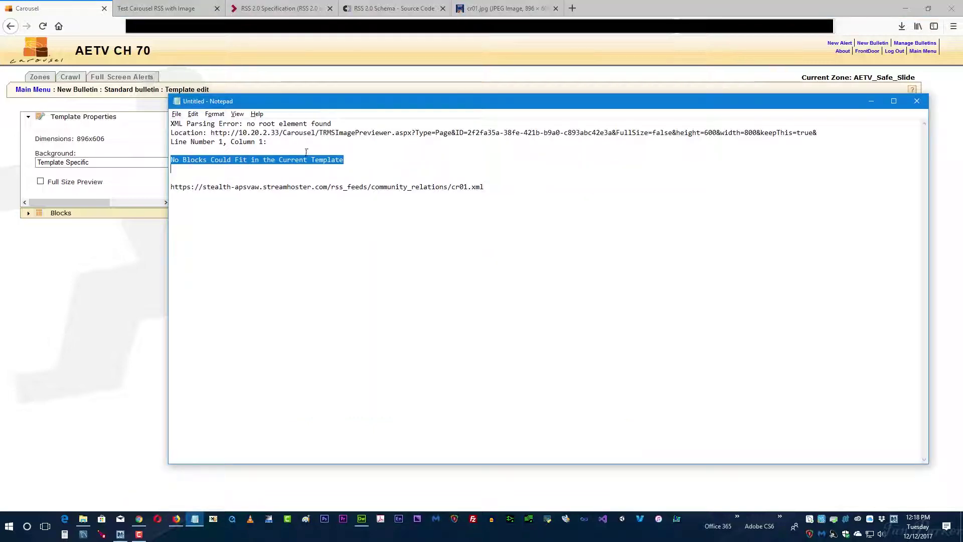
left_click(190, 207)
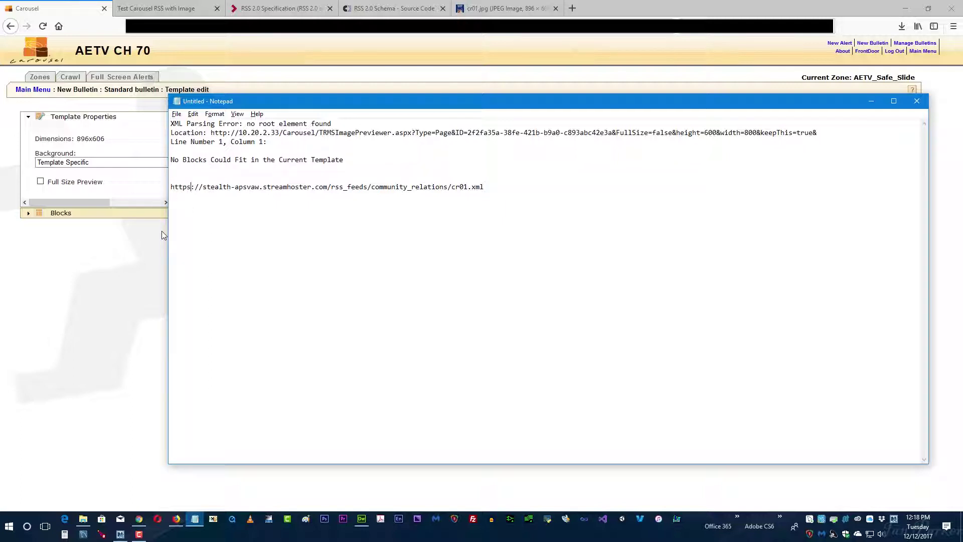
left_click(73, 236)
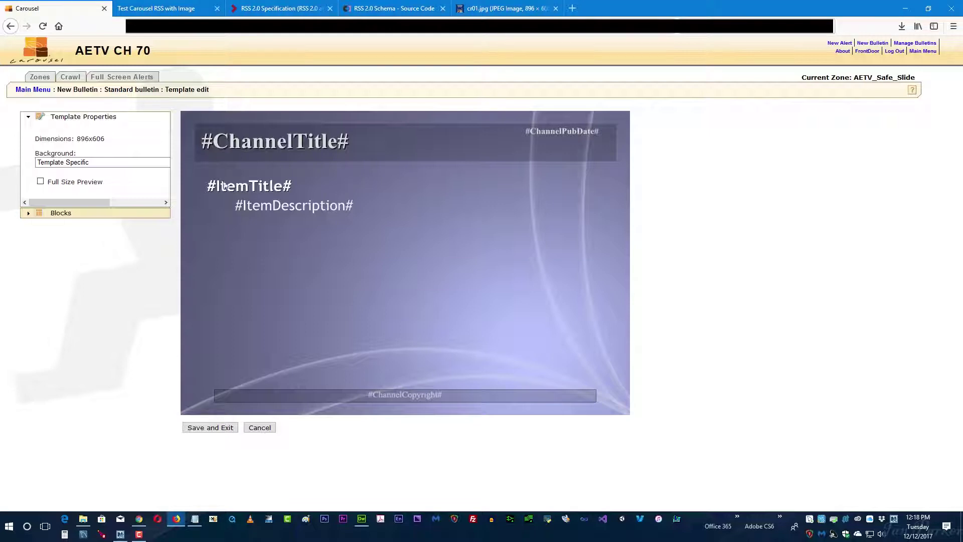
Delete the #ChannelTitle#, dark colour bar and #ChannelPubDate# blocks from the template.
left_click(264, 147)
left_click(59, 155)
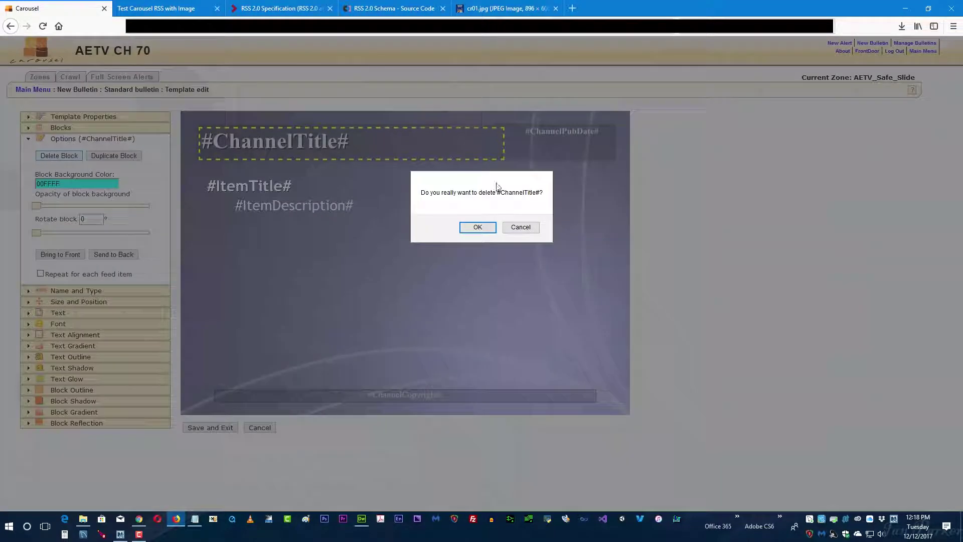
left_click(474, 227)
left_click(532, 159)
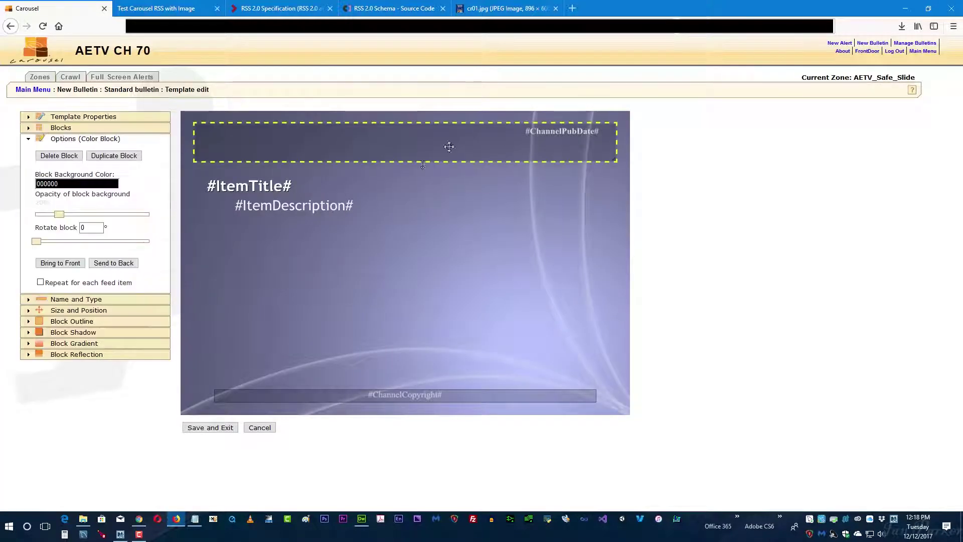
left_click(59, 155)
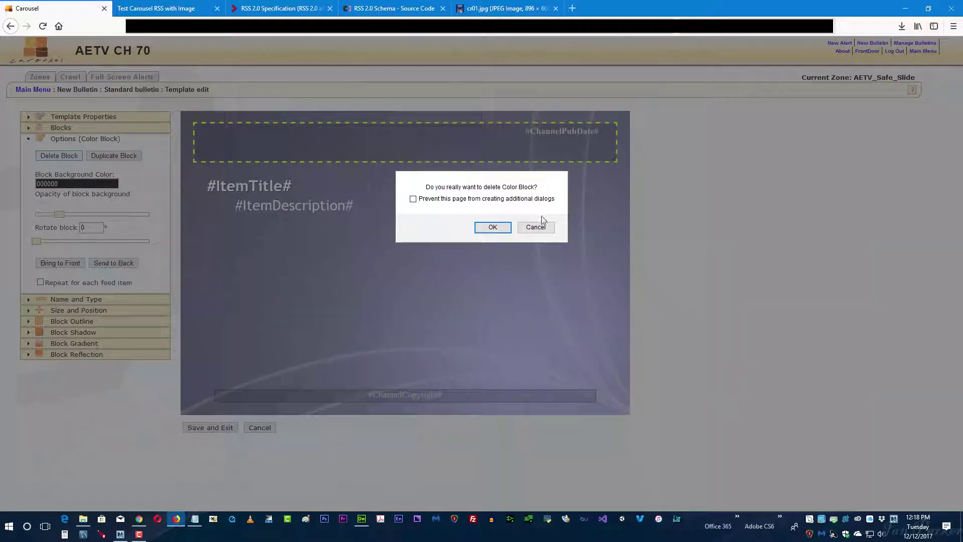
left_click(492, 227)
left_click(551, 134)
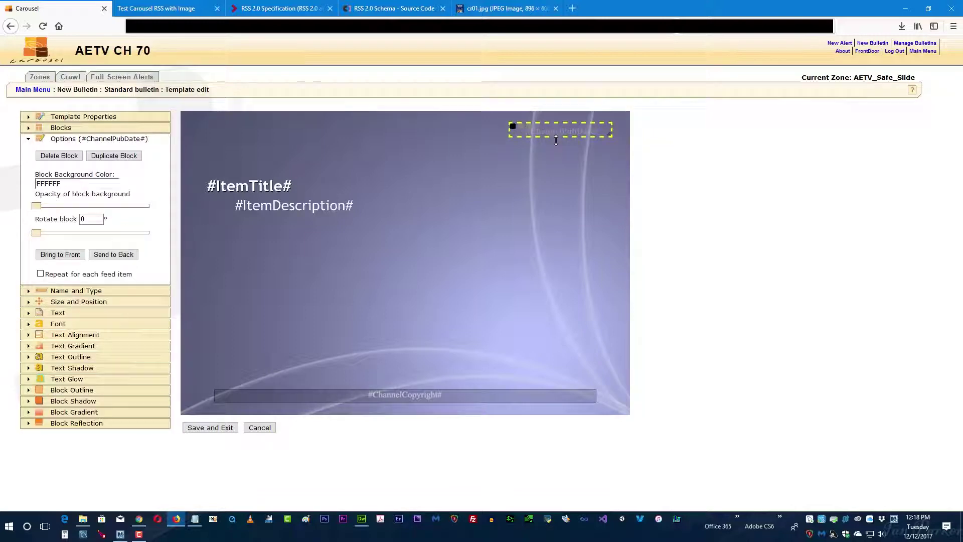
left_click(59, 155)
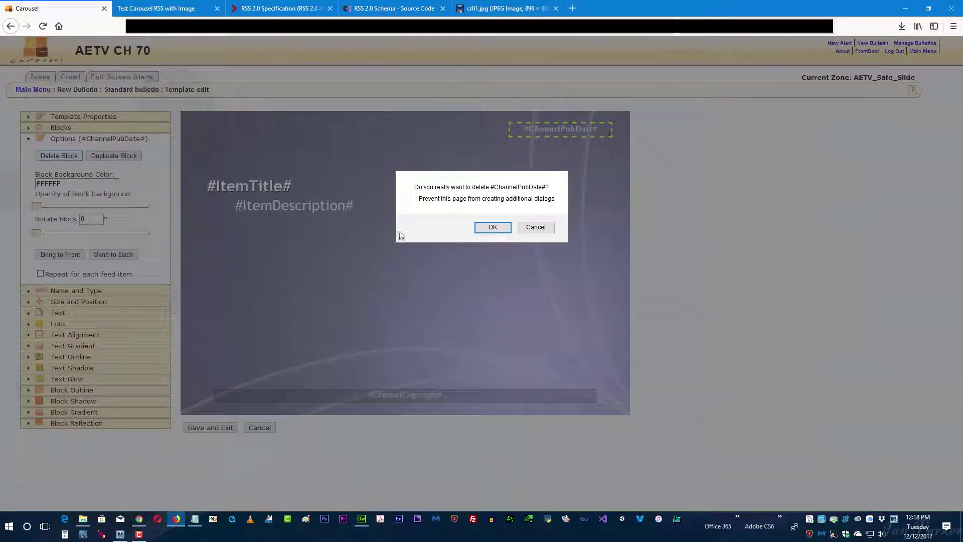
left_click(488, 228)
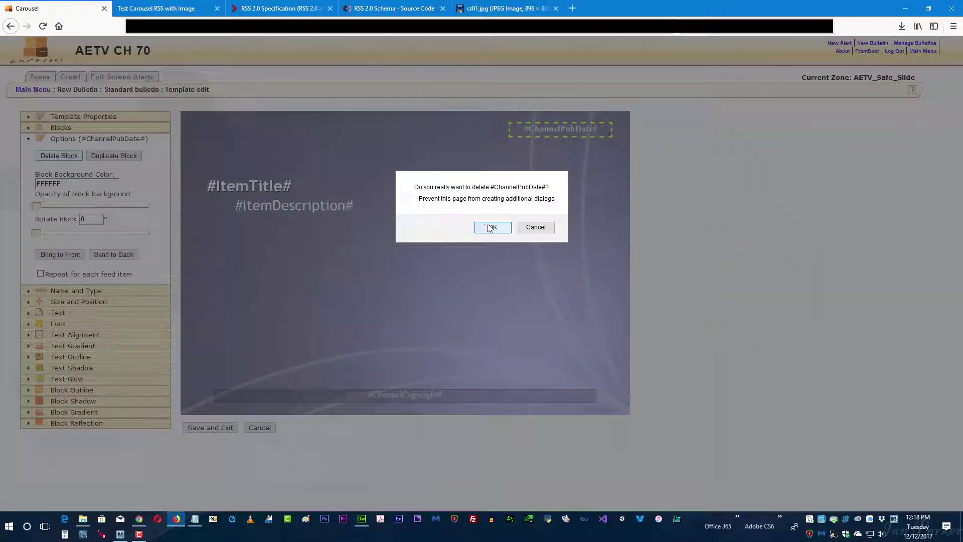
Delete the #ItemTitle#, #ItemDescription# and #ChannelCopyright# blocks, leaving only the background.
left_click(254, 185)
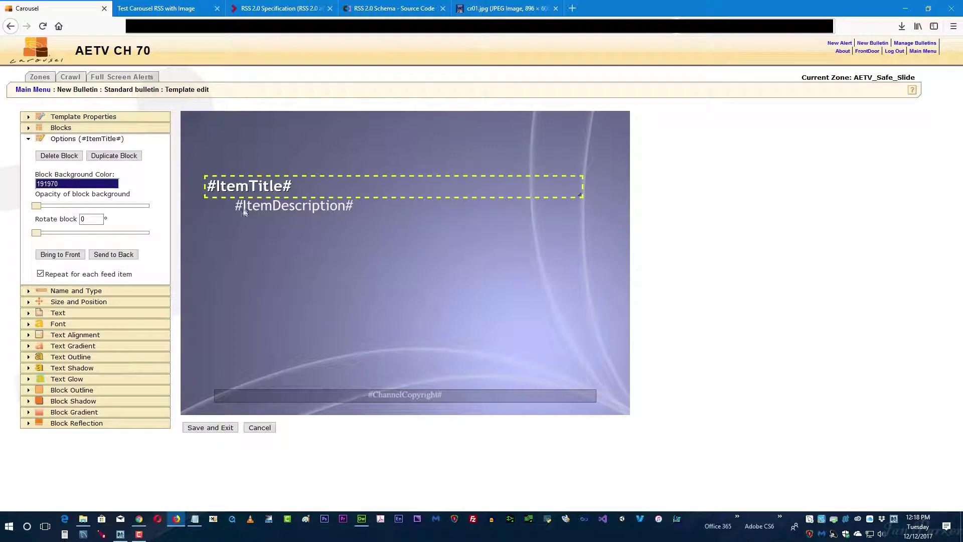
left_click(58, 155)
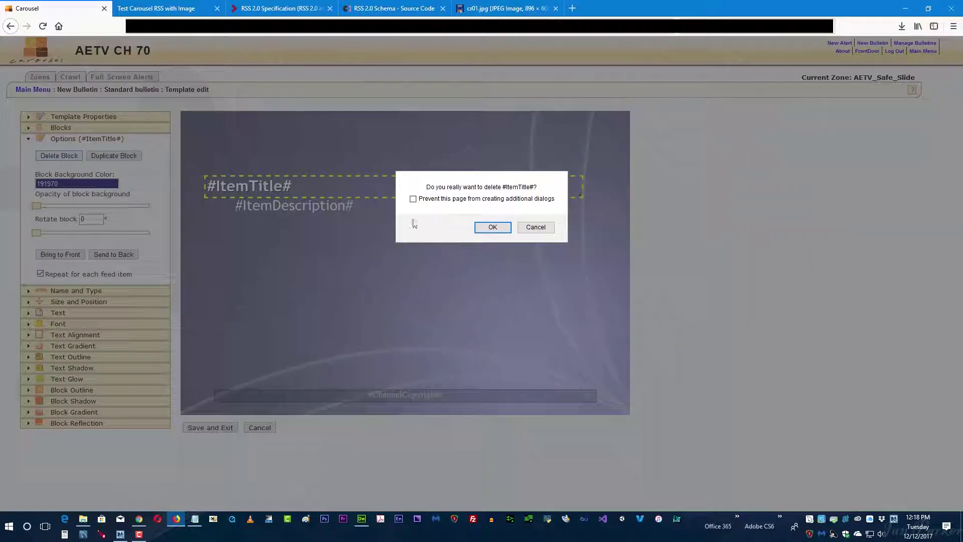
left_click(492, 228)
left_click(240, 205)
left_click(58, 156)
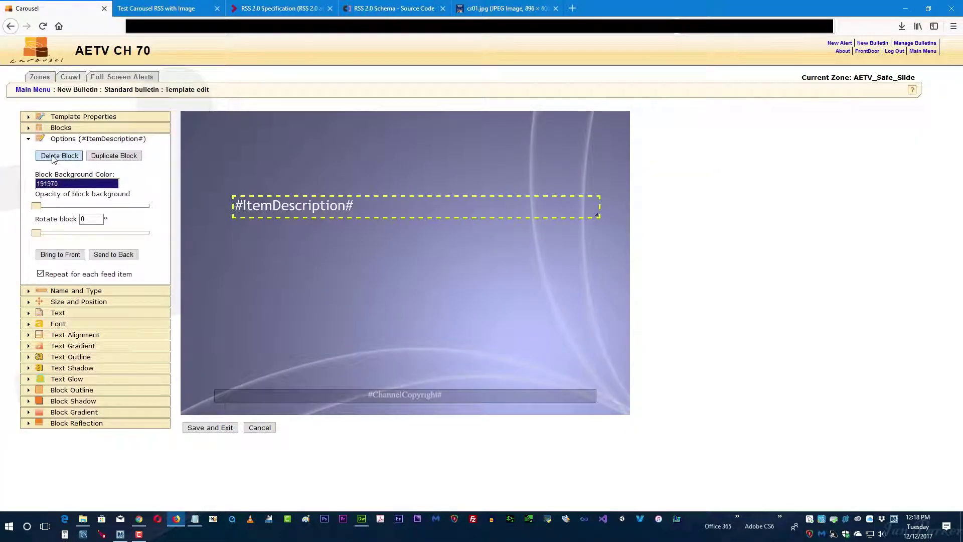
left_click(506, 229)
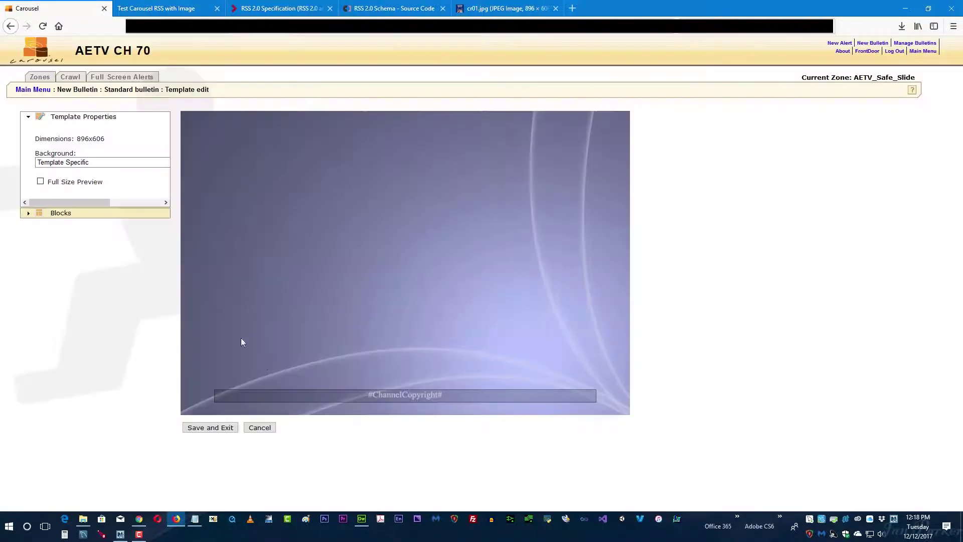
left_click(305, 400)
left_click(58, 155)
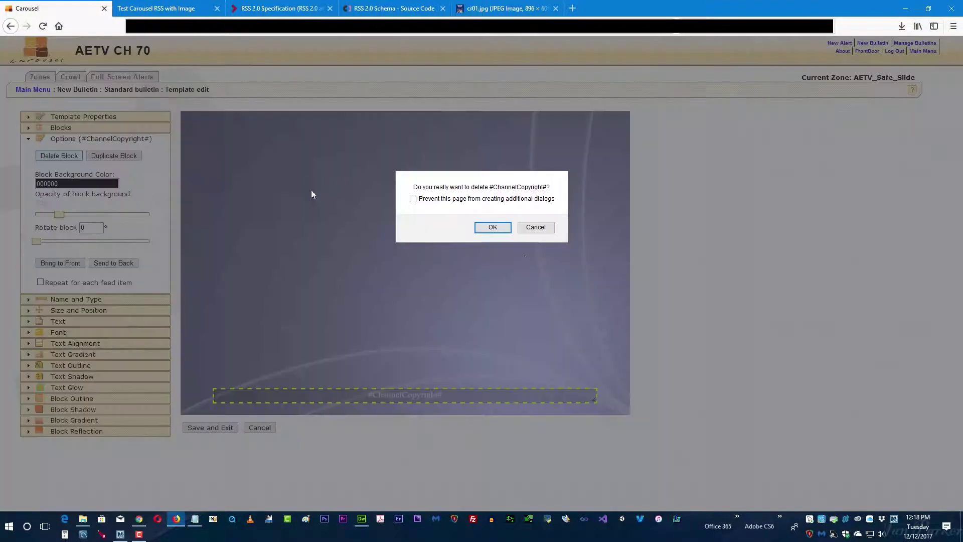
left_click(492, 227)
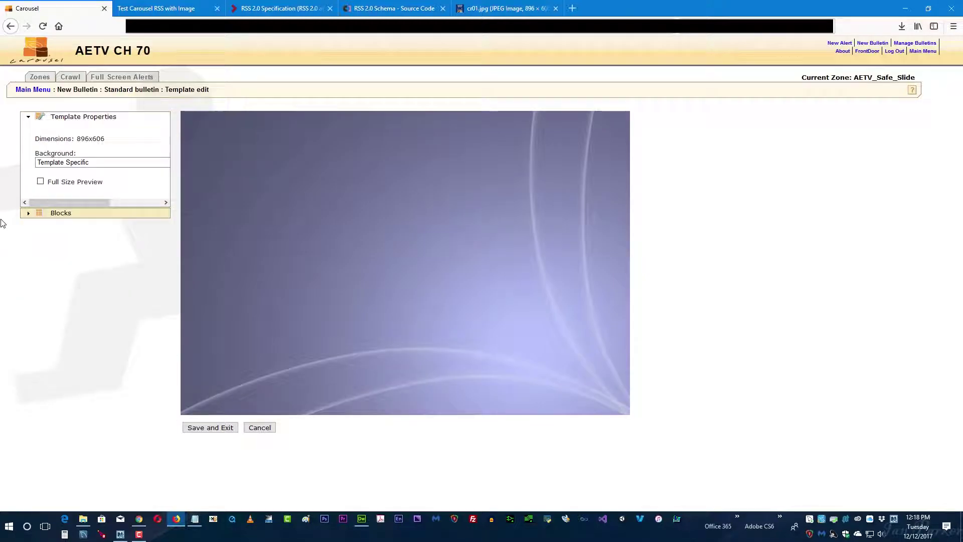
left_click(28, 213)
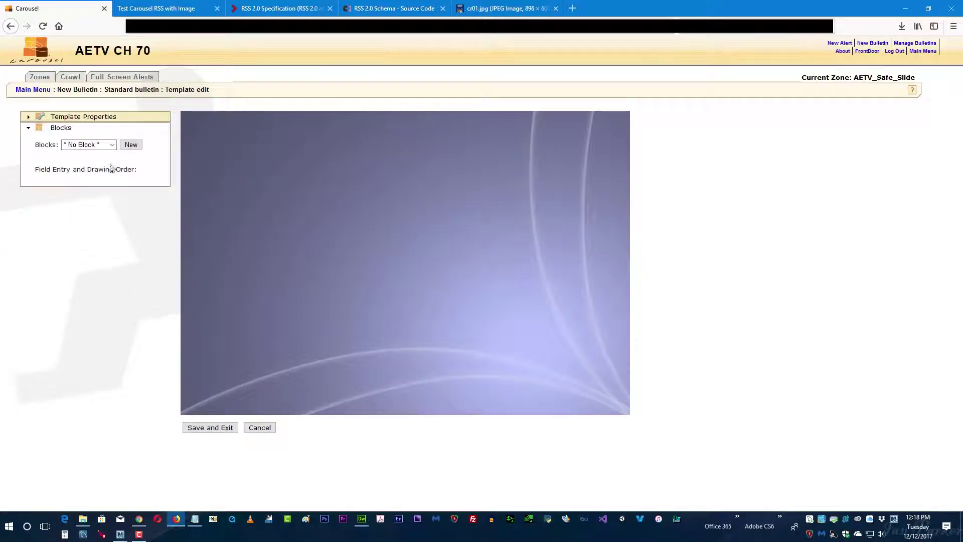
Add a new block named 'Web Picture' with block type Web Picture.
left_click(131, 145)
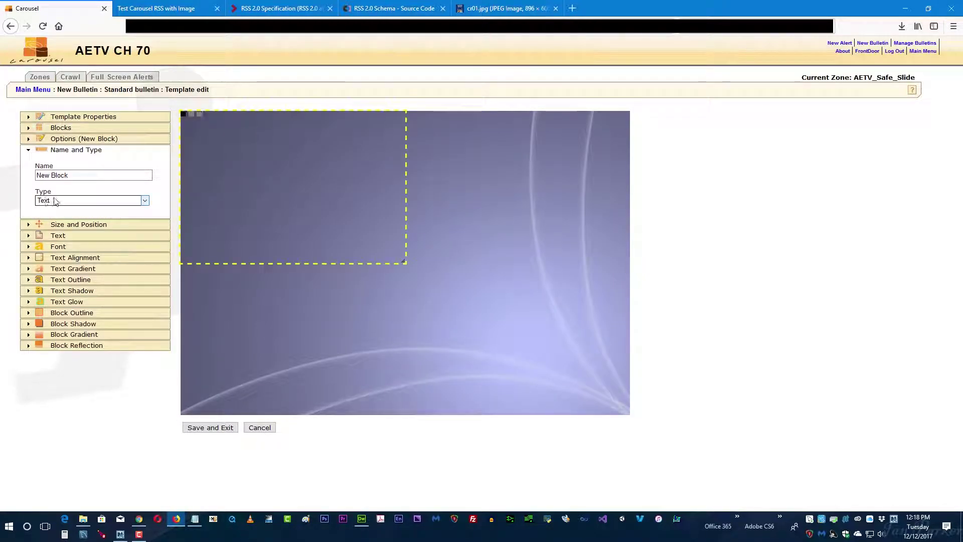
left_click_drag(79, 175, 1, 175)
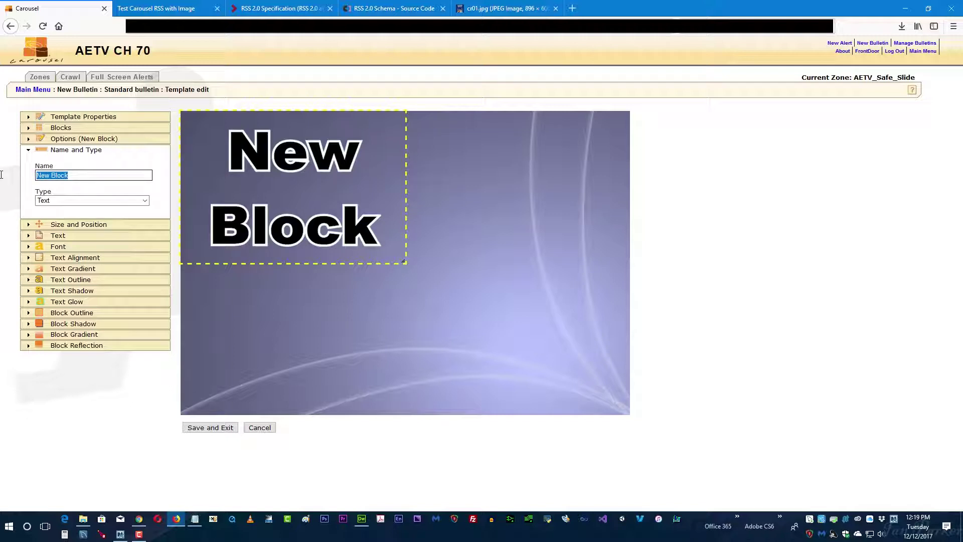
type("Web ")
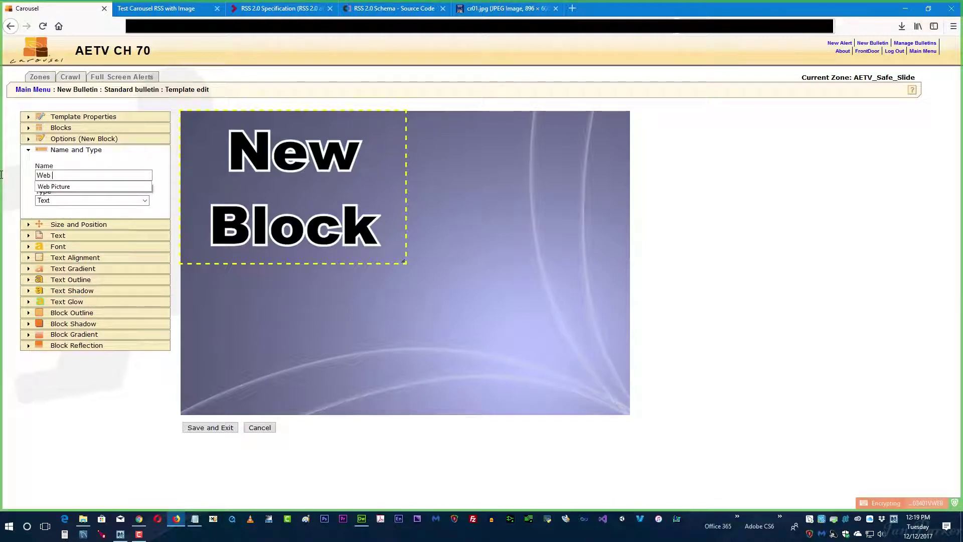
type("Picture")
key("Tab")
left_click(99, 202)
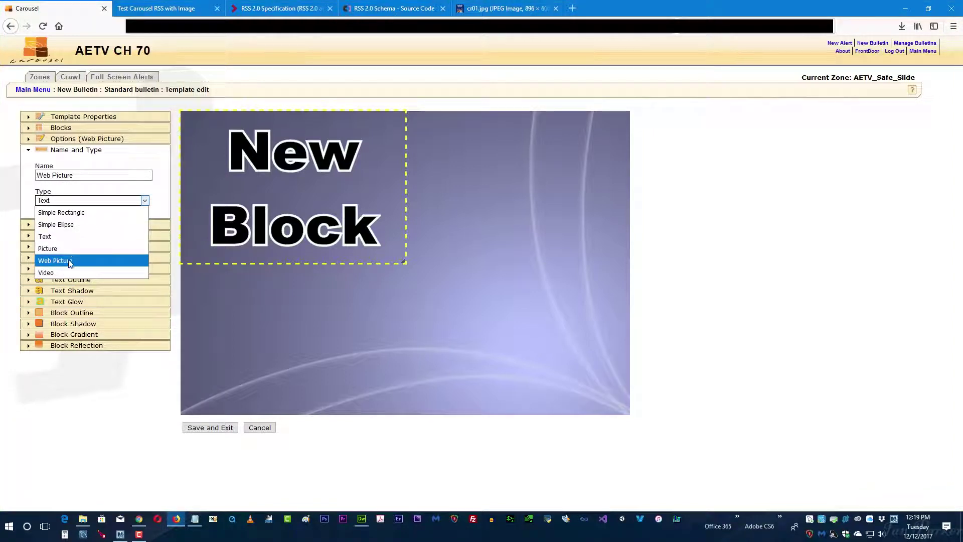
left_click(105, 255)
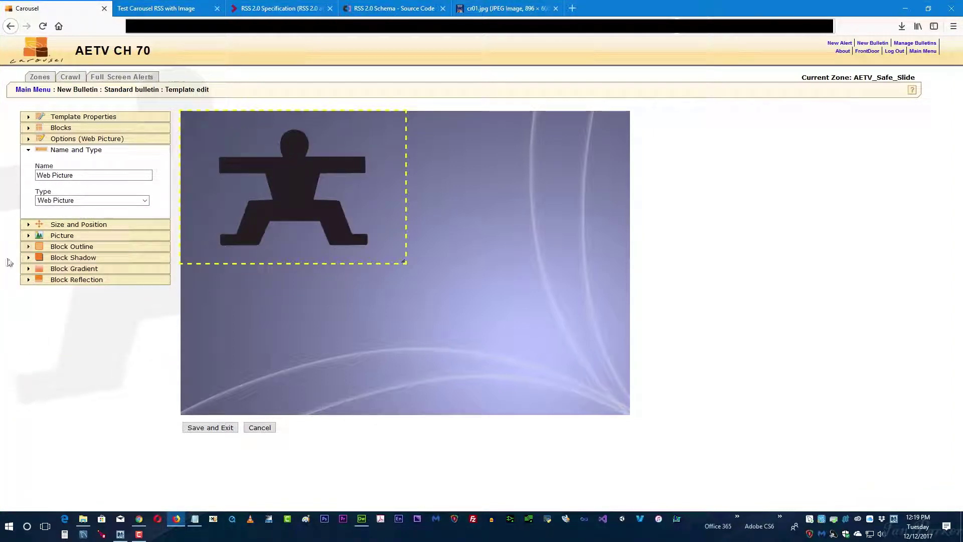
Set the block's picture address to #ChannelImageURL#.
left_click(29, 235)
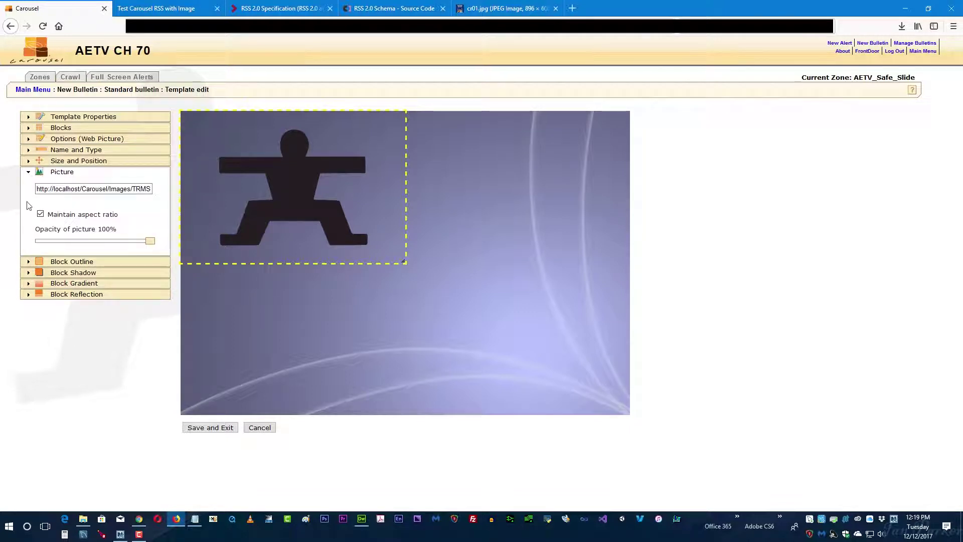
left_click(37, 188)
key("ctrl+a")
type("#ChannelImageURL#")
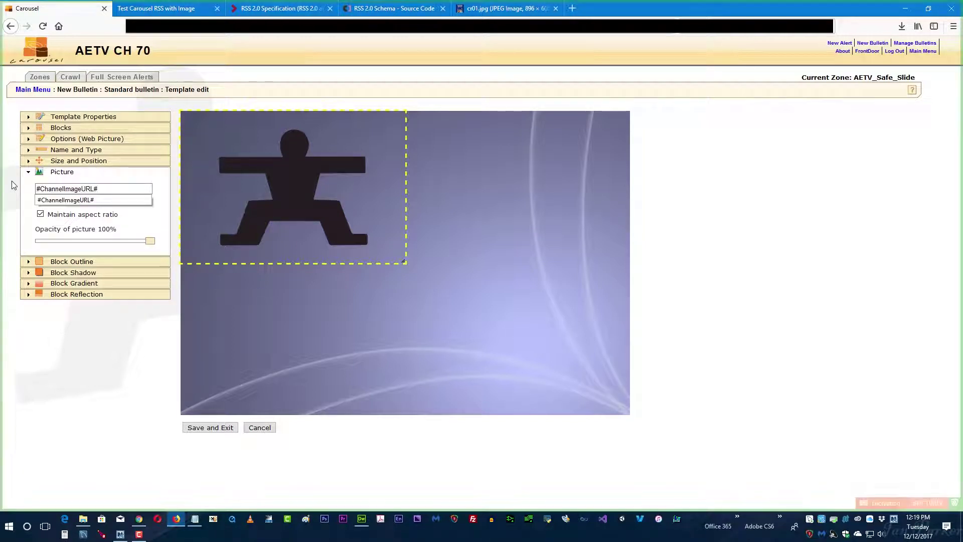
left_click(109, 171)
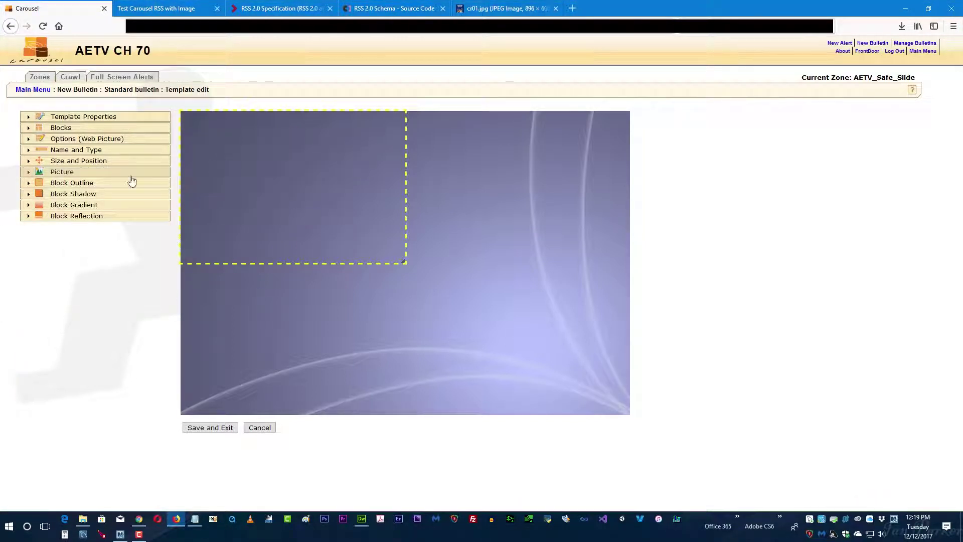
left_click(30, 173)
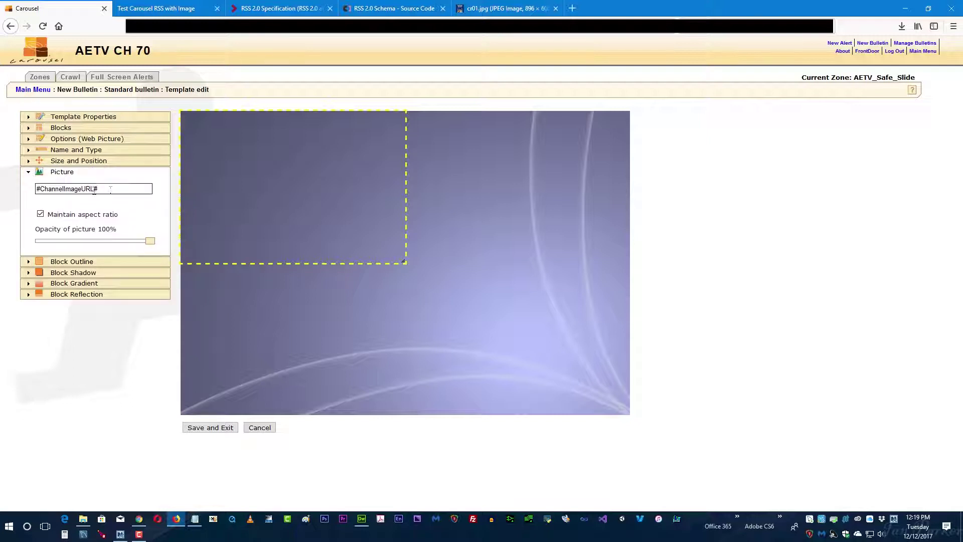
left_click(141, 207)
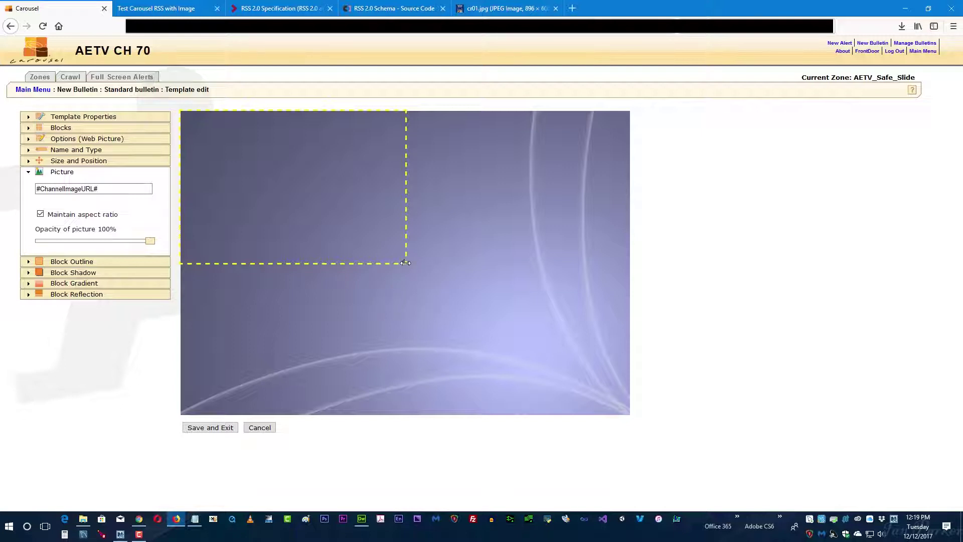
Stretch the Web Picture block to the canvas's bottom and right edges, then save and exit.
left_click_drag(366, 263, 371, 414)
left_click_drag(405, 210, 660, 210)
left_click(209, 427)
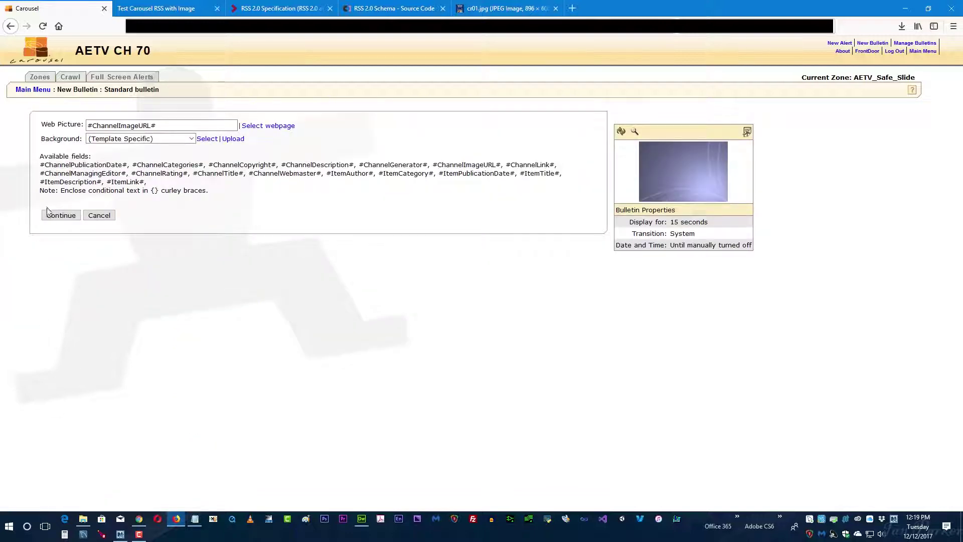
Schedule the bulletin with default dates until manually turned off, confirm it, and return to Main Menu.
left_click(55, 215)
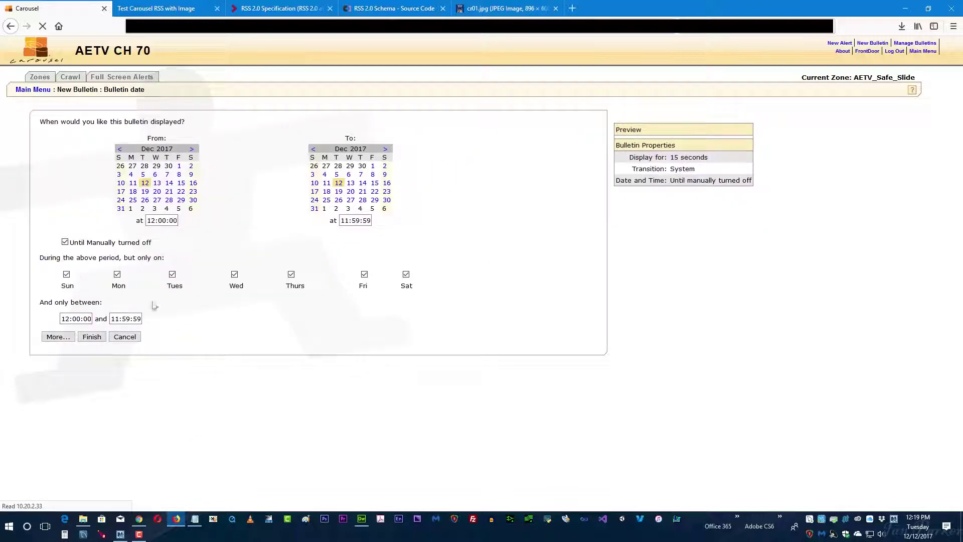
left_click(93, 337)
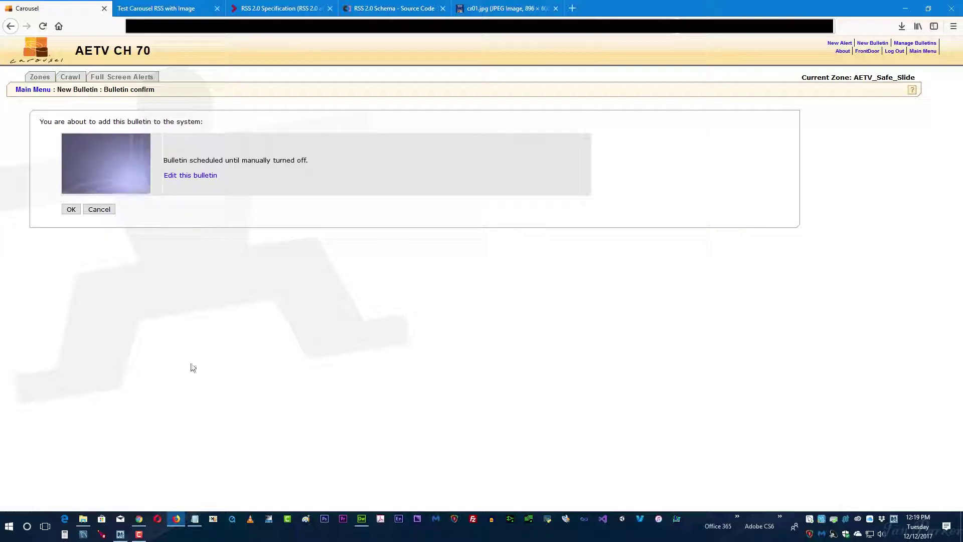
left_click(72, 209)
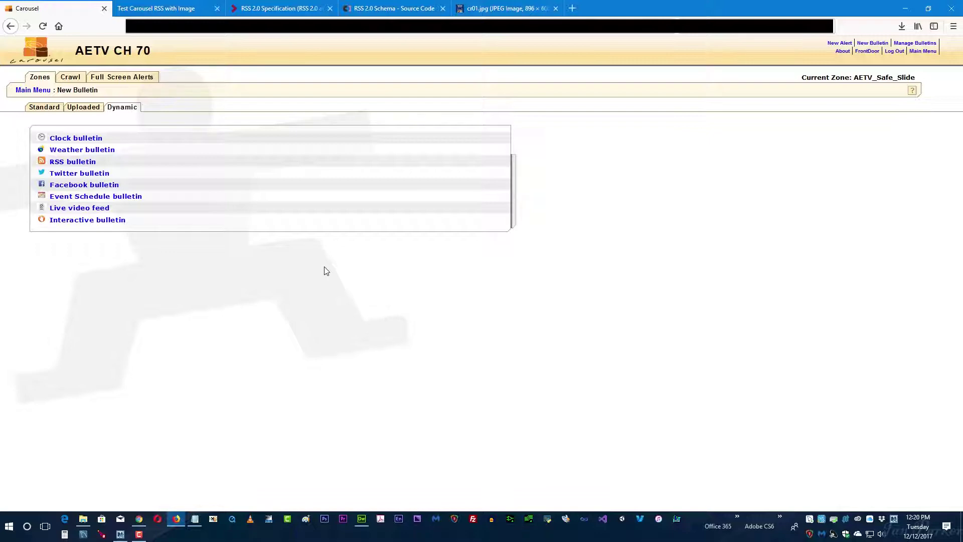
left_click(33, 89)
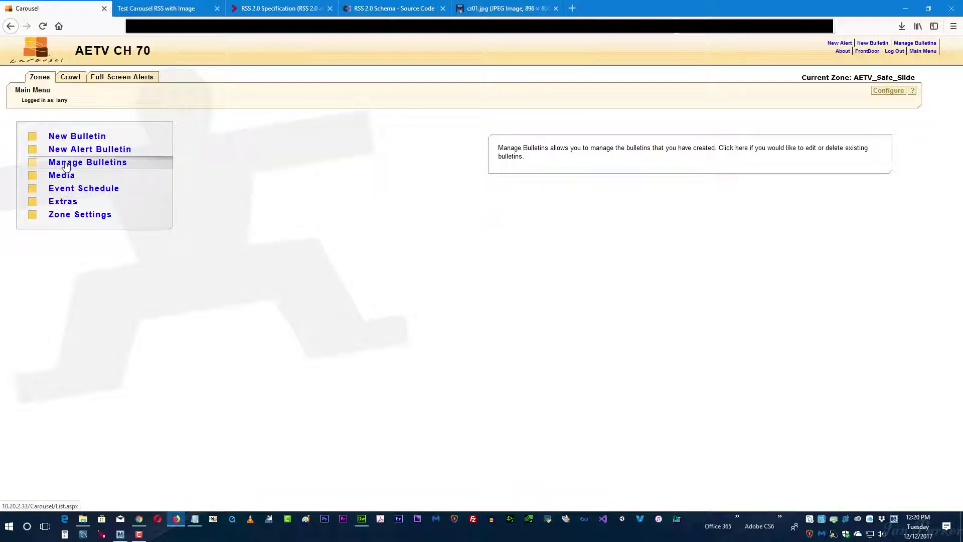
Preview the newest RSS feed bulletin at the bottom of Active Bulletins, close it, and preview again.
left_click(87, 162)
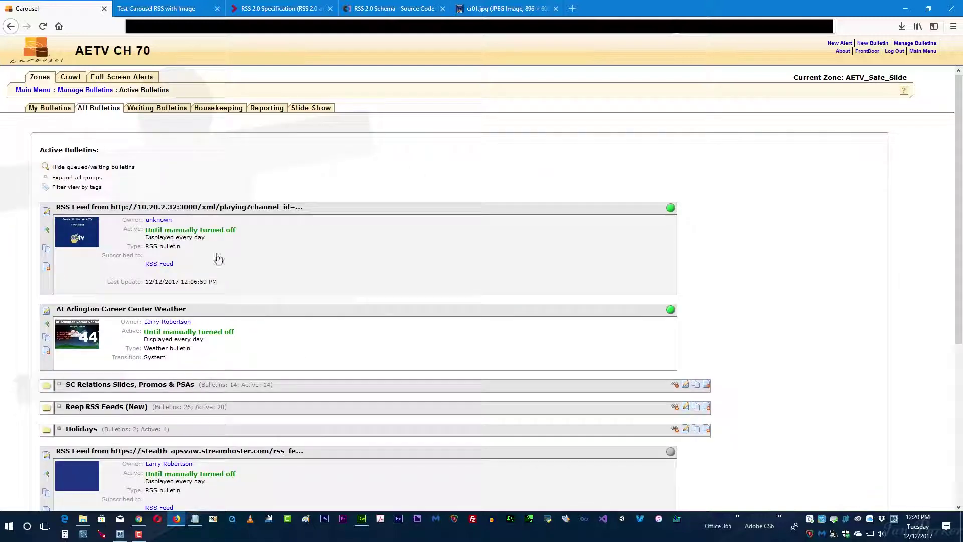
scroll(243, 242, "down", 2)
scroll(242, 242, "down", 3)
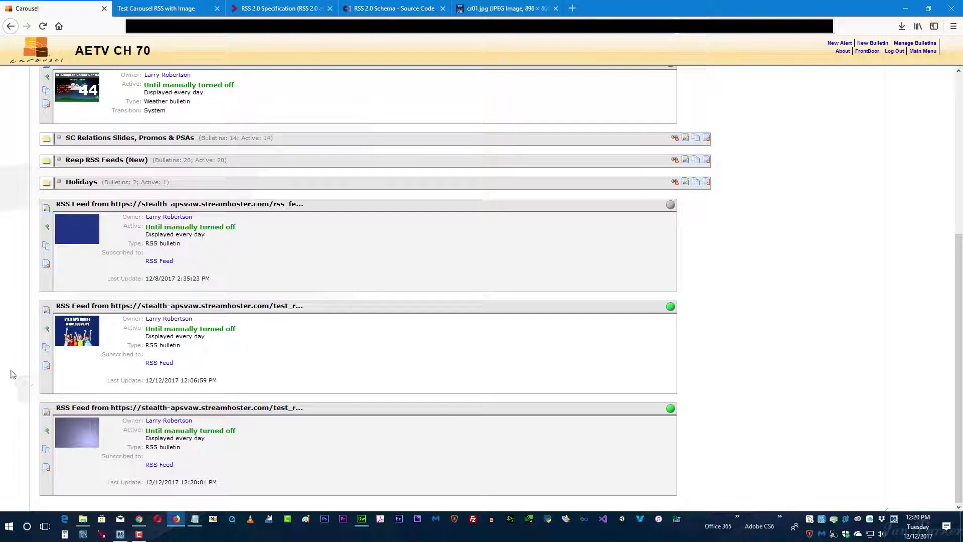
left_click(46, 431)
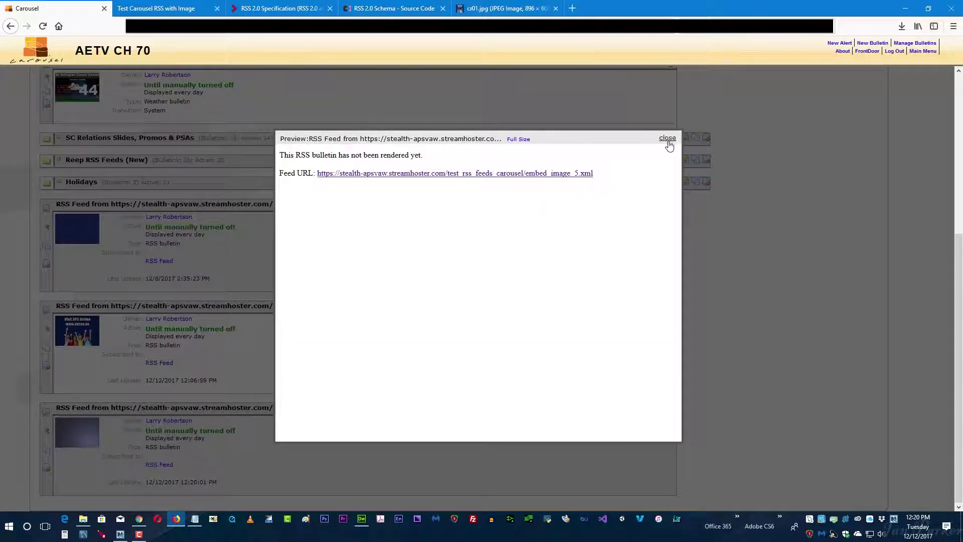
left_click(667, 143)
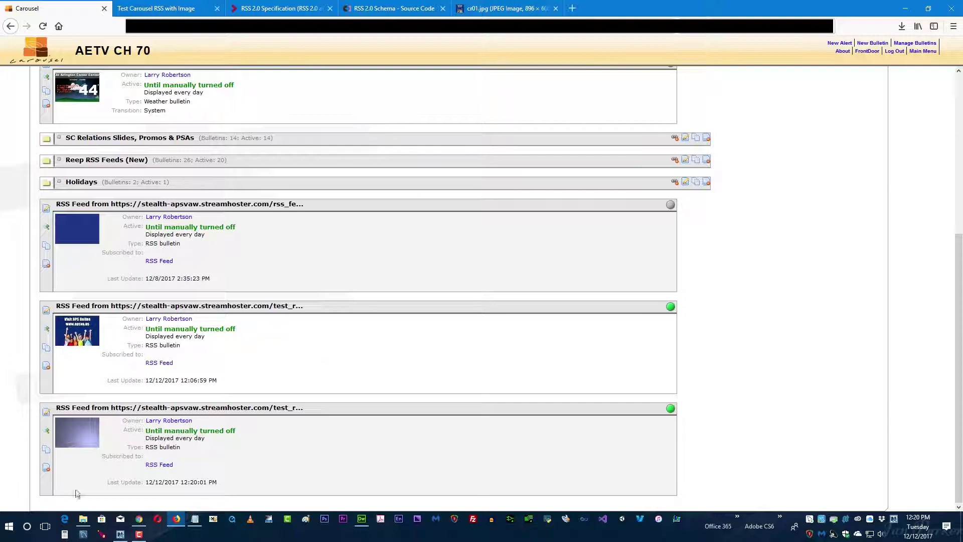
left_click(46, 431)
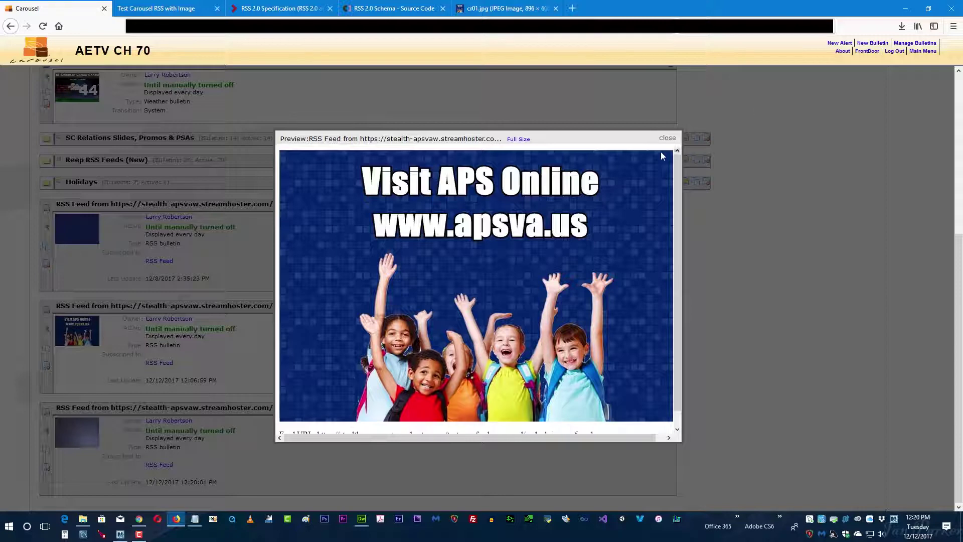
Close the preview, reload the page, and reopen Manage Bulletins > Active Bulletins.
left_click(667, 138)
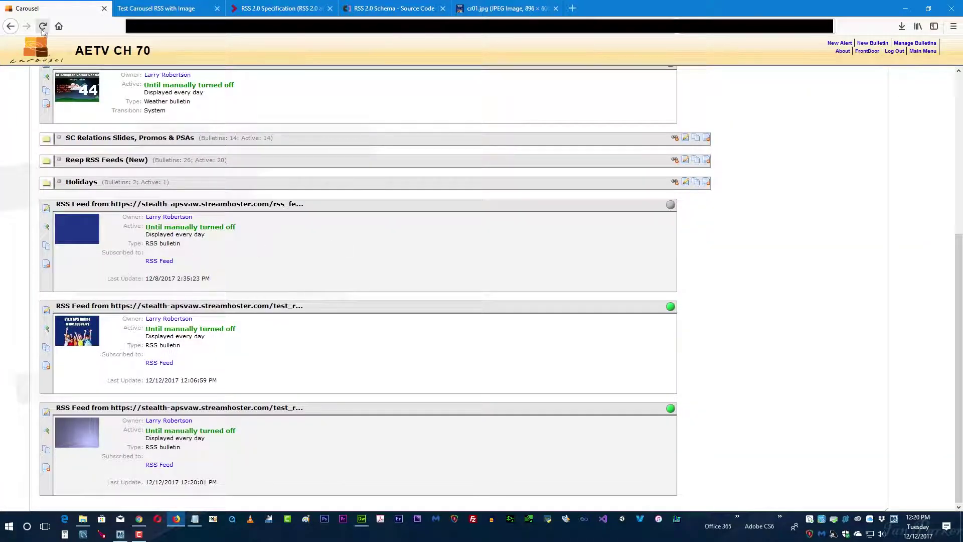
left_click(43, 26)
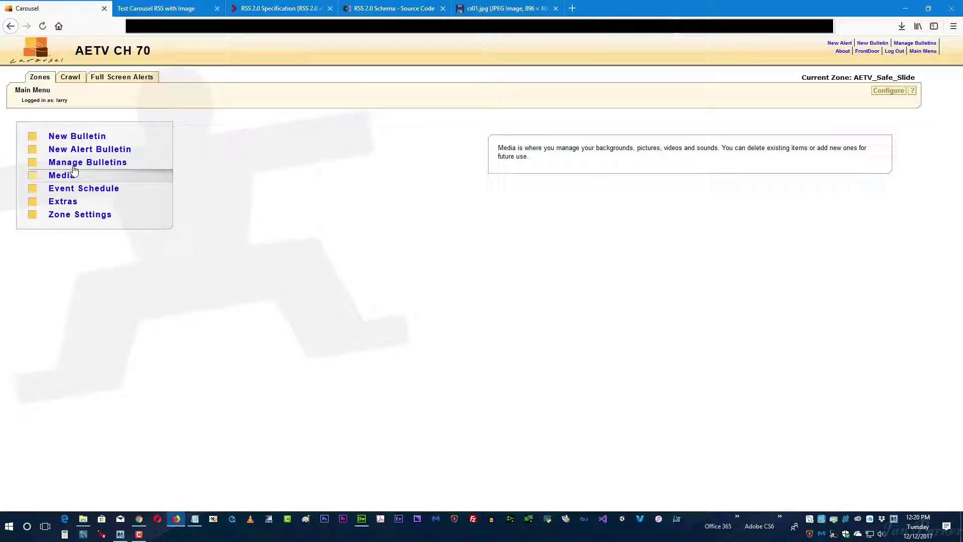
left_click(58, 162)
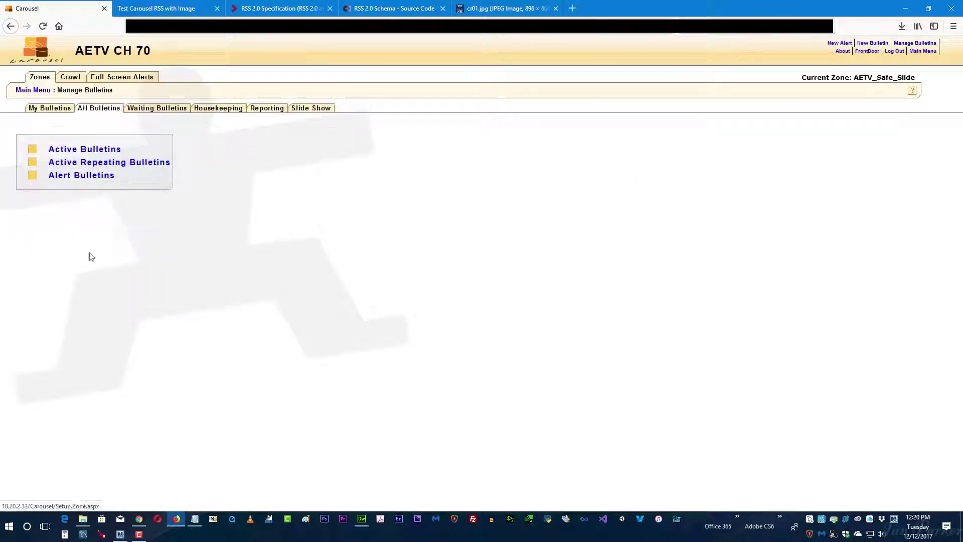
left_click(61, 150)
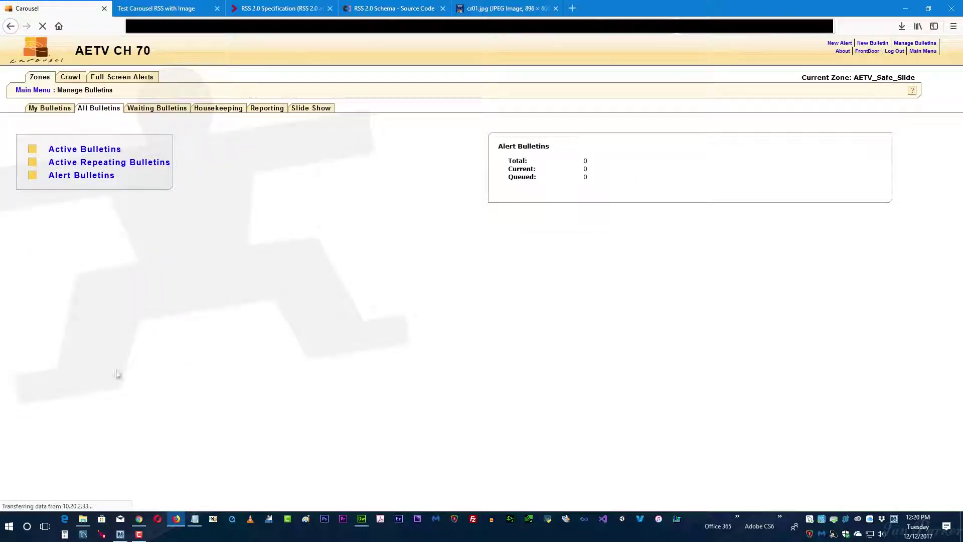
Scroll down to the two test RSS bulletins showing the APS Online thumbnails.
scroll(120, 366, "down", 5)
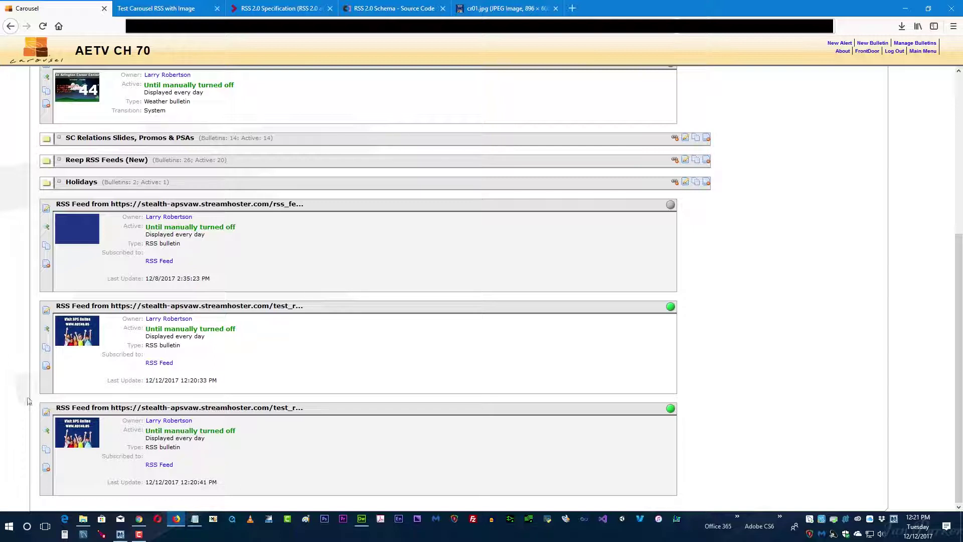
Edit the first RSS bulletin, check its cr02.xml feed URL, and continue to its background settings.
left_click(46, 214)
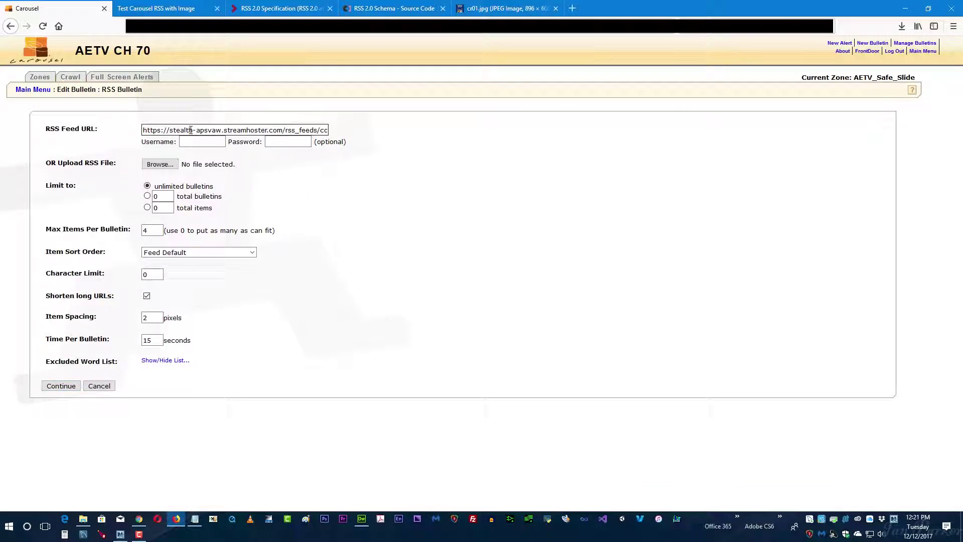
left_click_drag(190, 130, 366, 122)
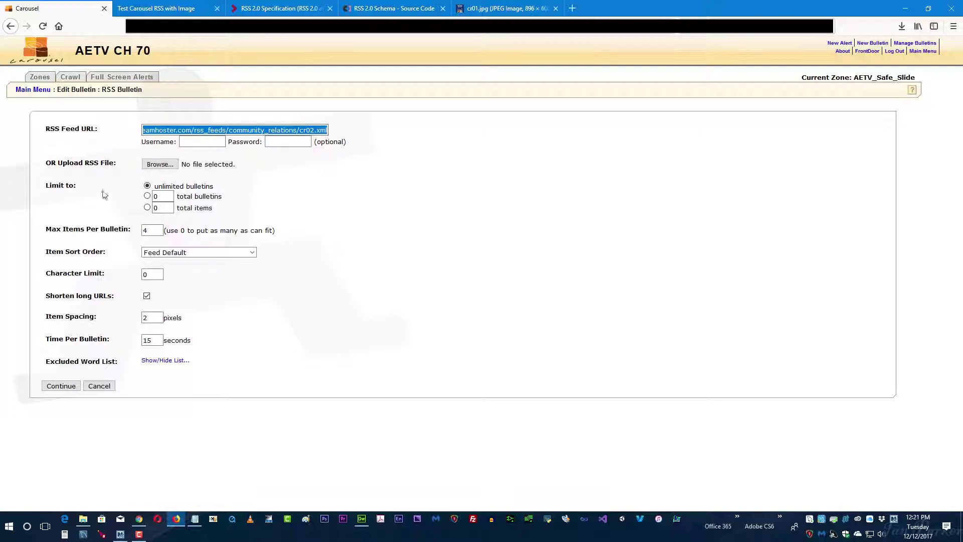
left_click(291, 203)
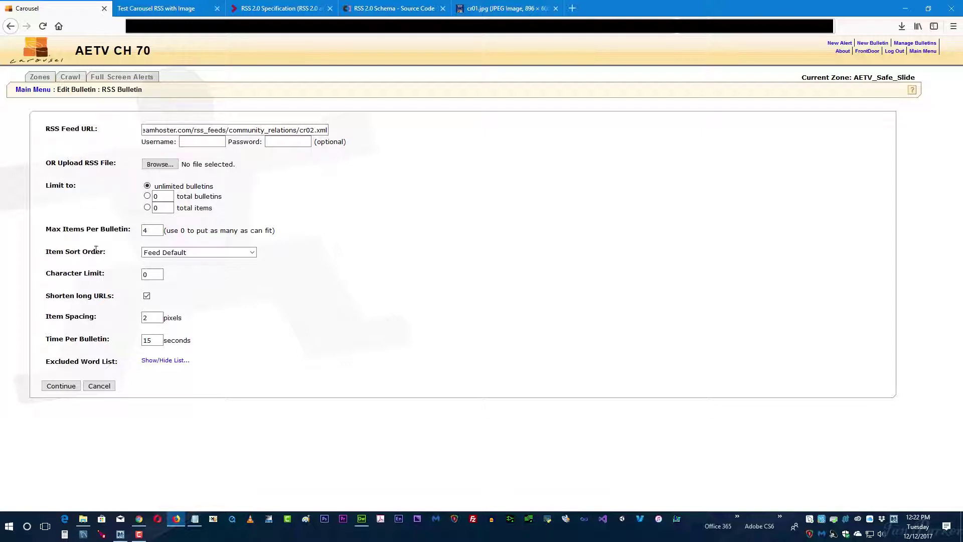
left_click(57, 385)
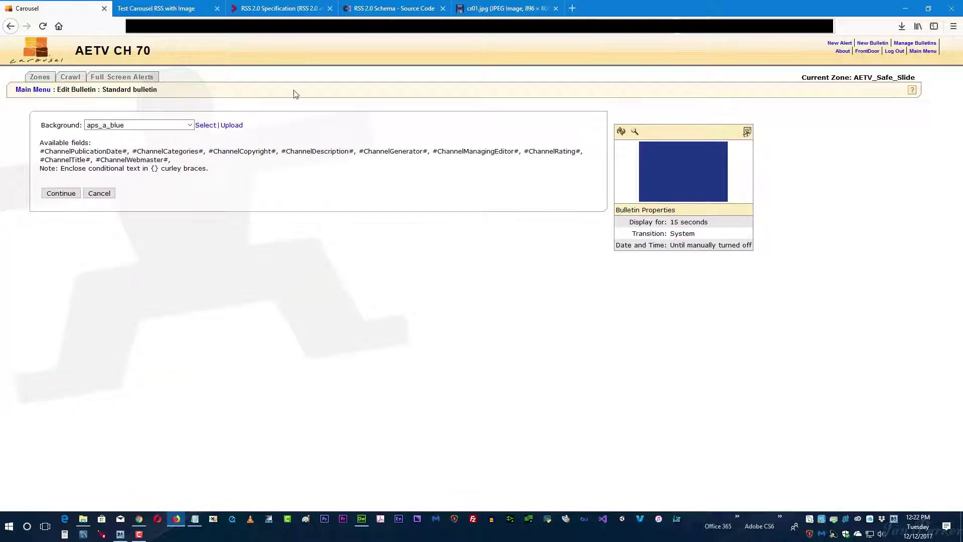
Check the blocks in the aps_a_blue 896x606 template editor, then return to the Main Menu.
left_click(745, 132)
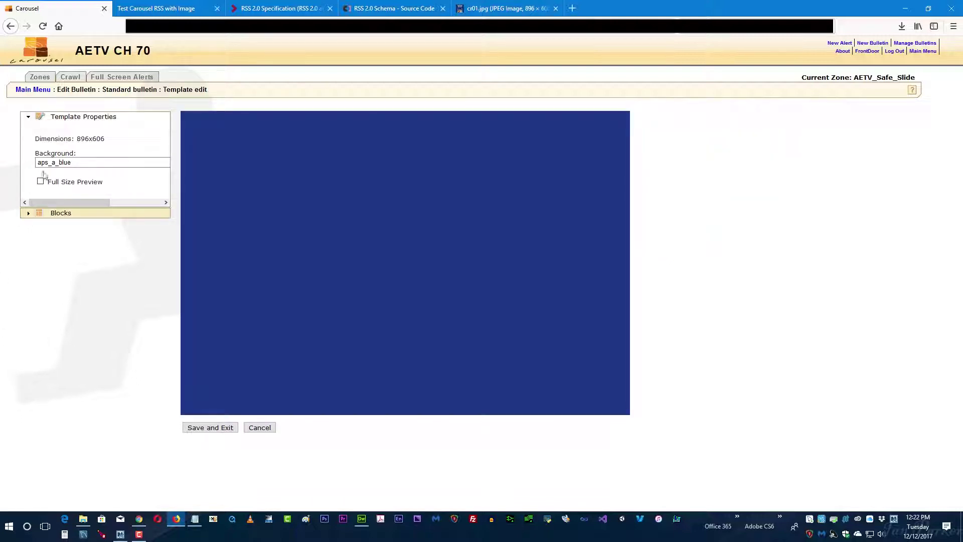
left_click(29, 213)
left_click(20, 90)
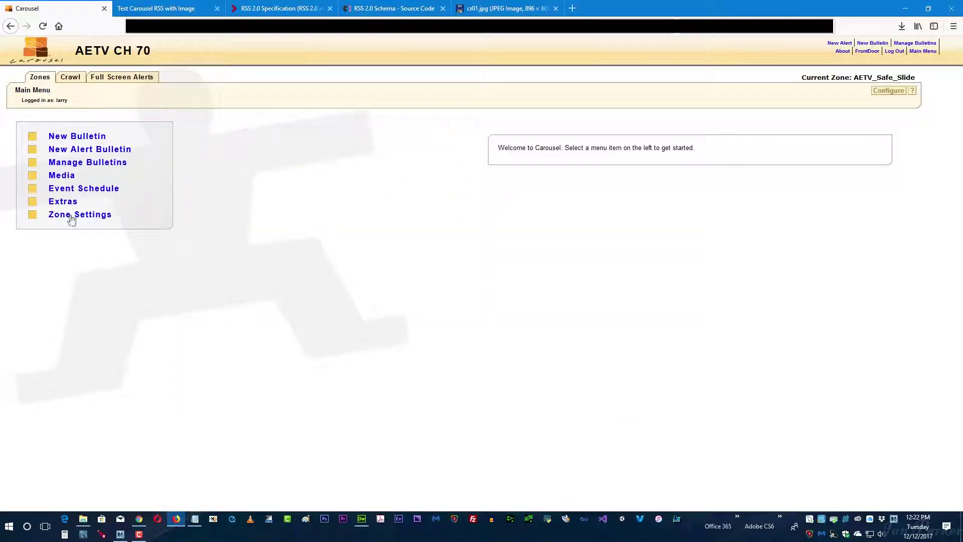
Preview the cr02.xml RSS bulletin from Active Bulletins; it shows as not yet rendered.
left_click(65, 166)
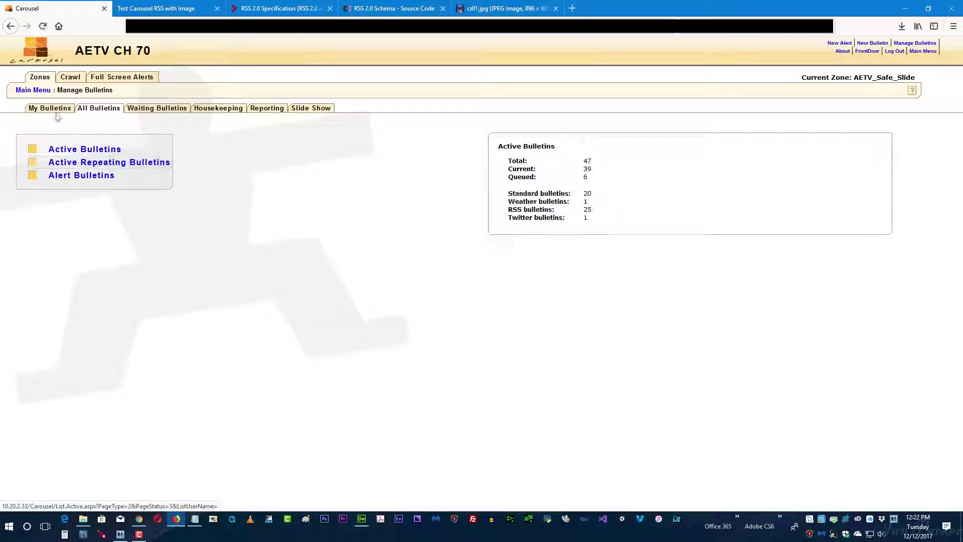
left_click(65, 153)
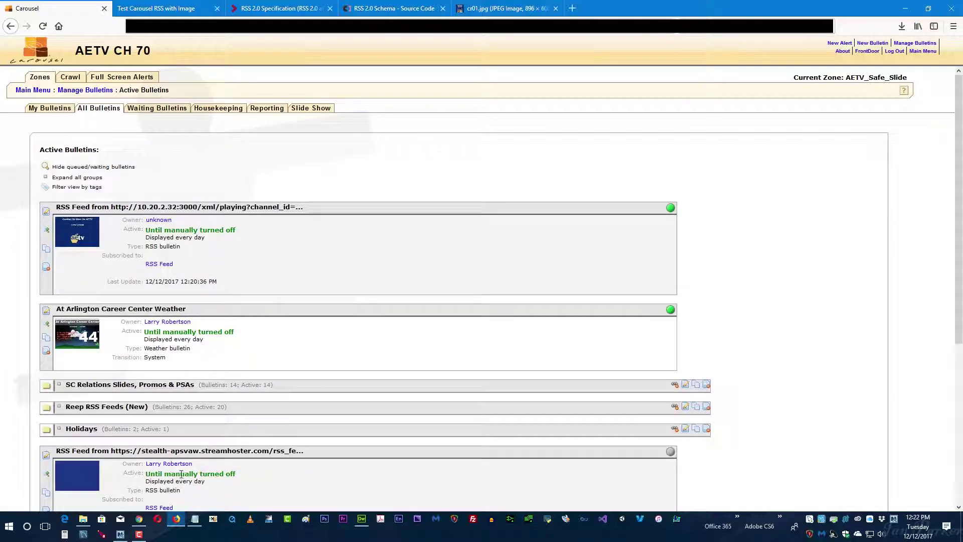
scroll(14, 305, "down", 5)
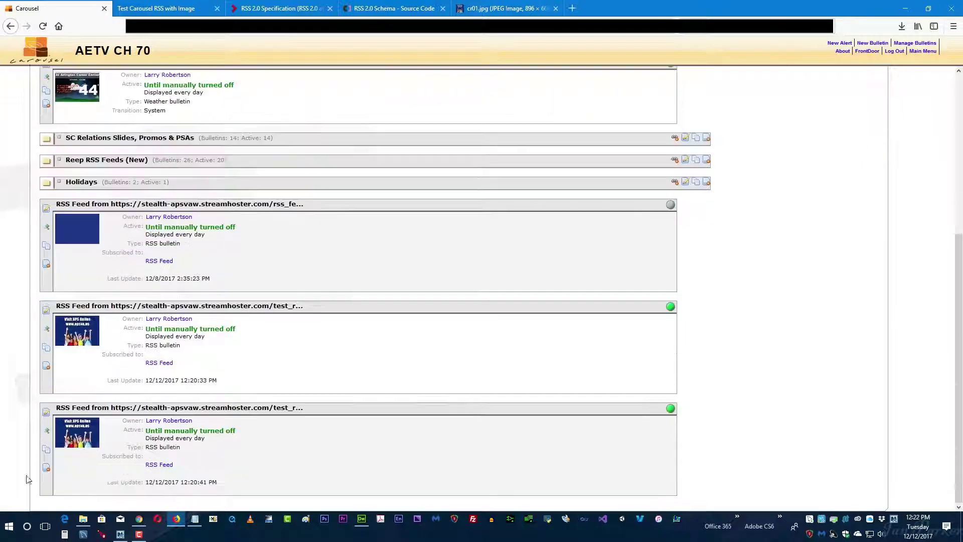
left_click(46, 227)
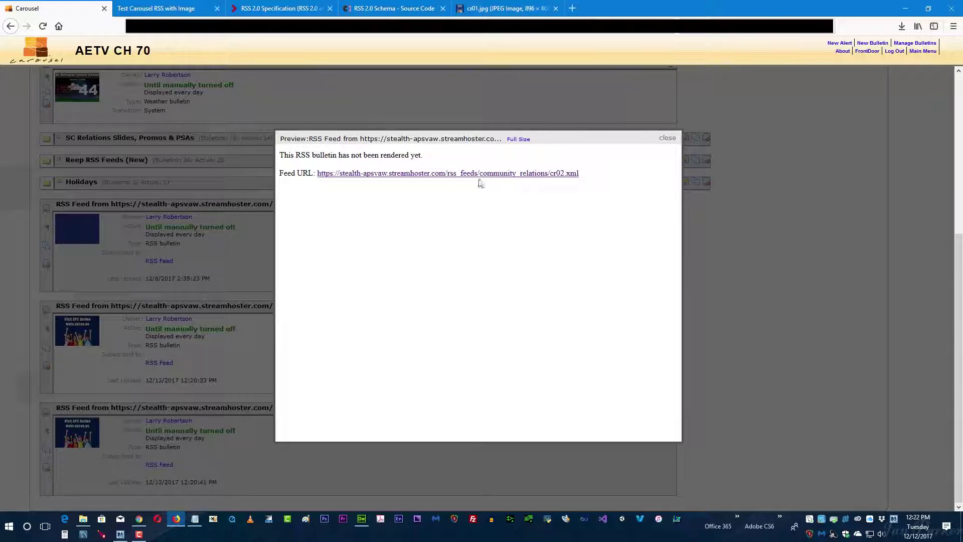
left_click(667, 137)
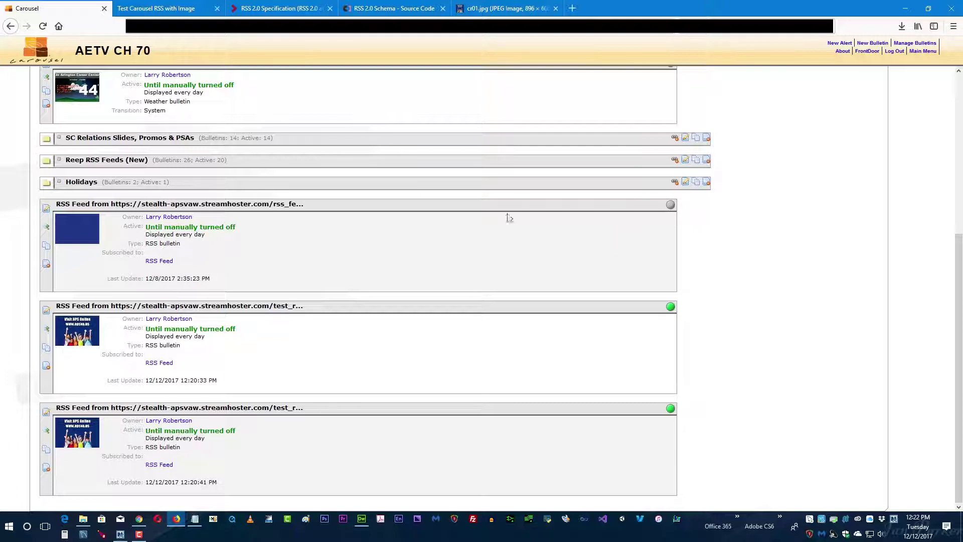
left_click(57, 236)
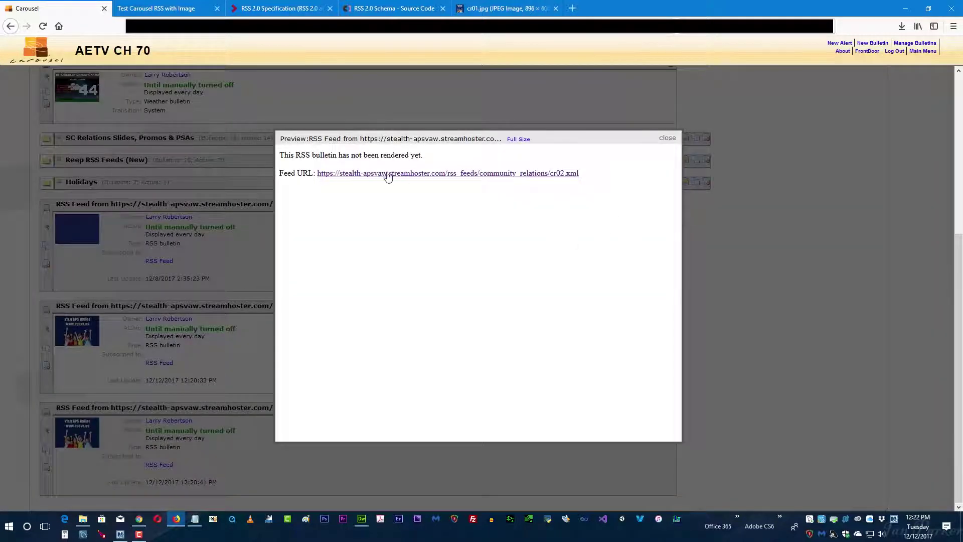
Open the cr02.xml feed URL in a new Chrome tab and copy its address.
right_click(430, 176)
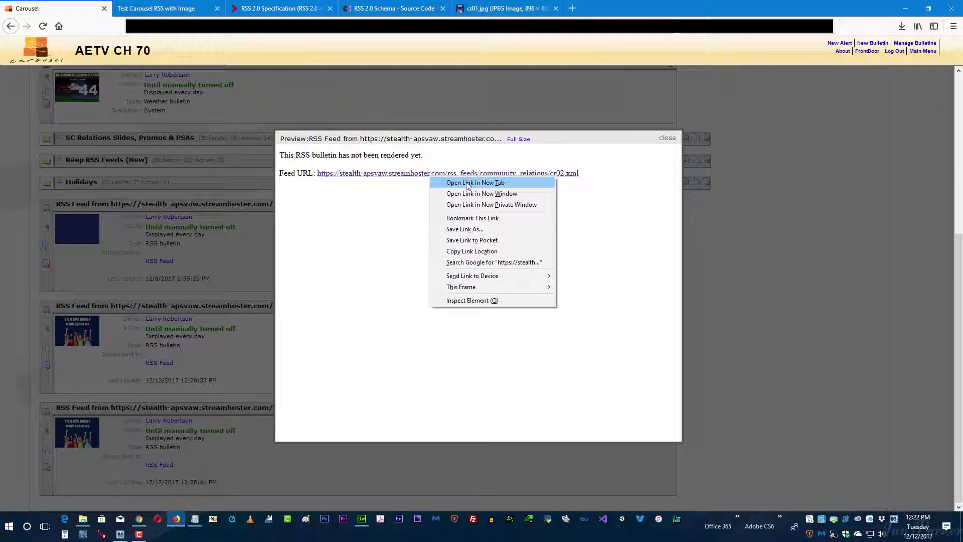
left_click(468, 183)
left_click(145, 9)
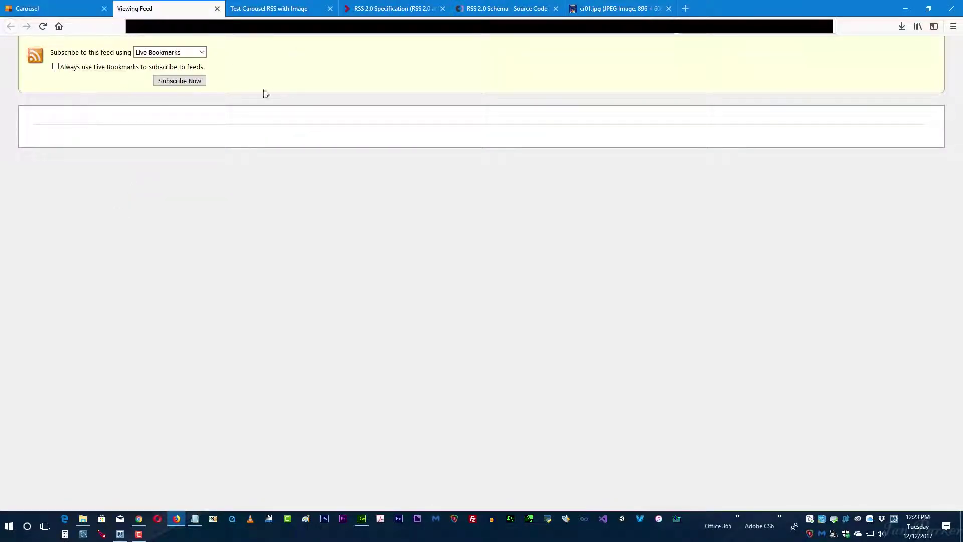
left_click(183, 26)
right_click(189, 29)
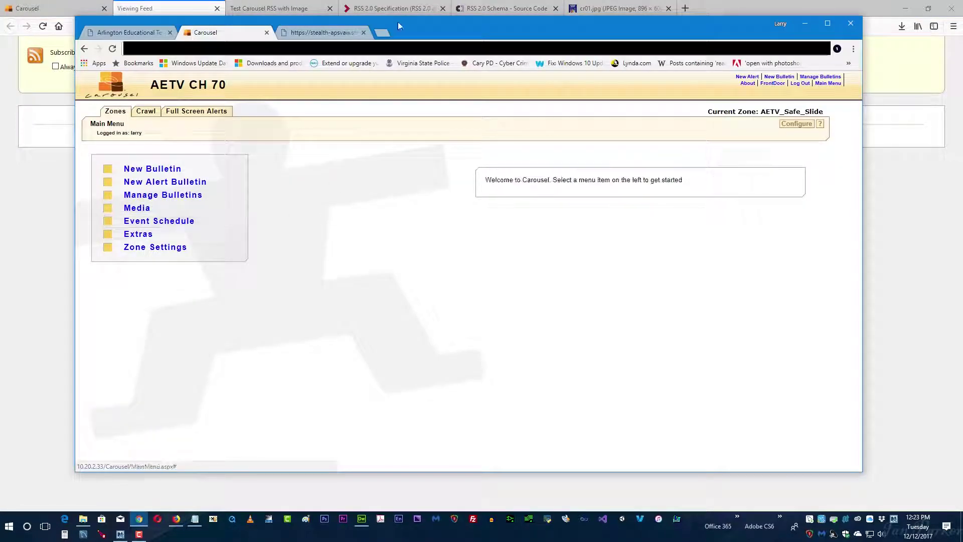
left_click(380, 33)
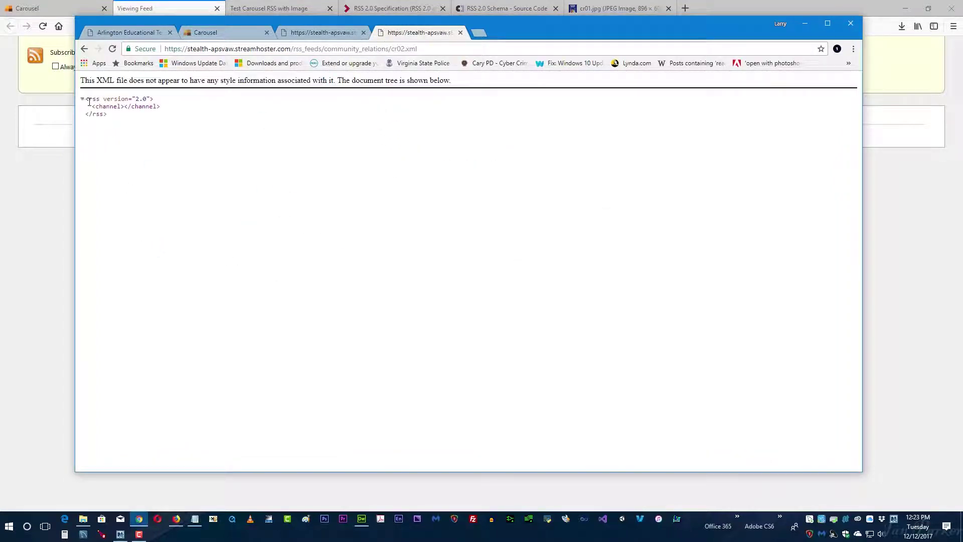
Expand the feed's rss node to reveal the empty channel element, then close the feed.
left_click_drag(88, 103, 178, 100)
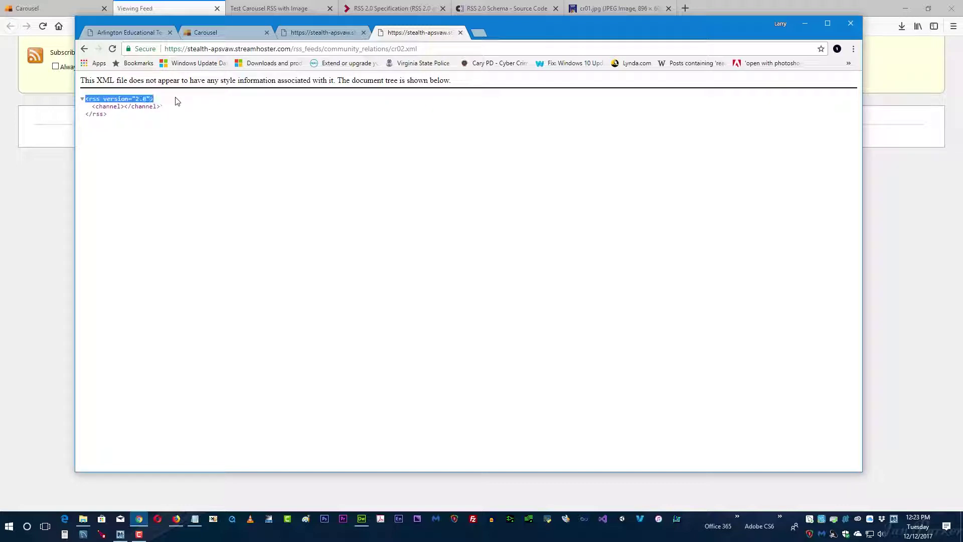
left_click(92, 107)
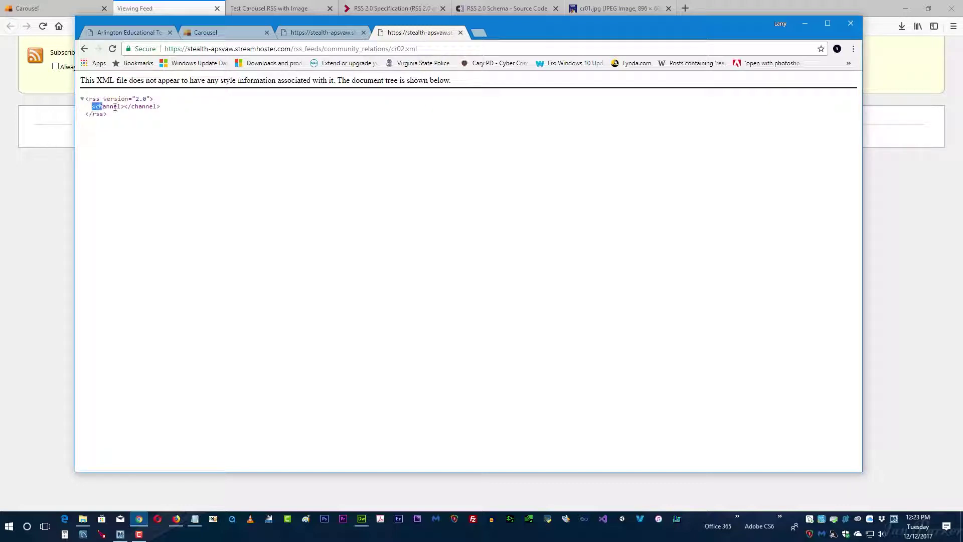
left_click_drag(162, 107, 103, 108)
left_click(82, 98)
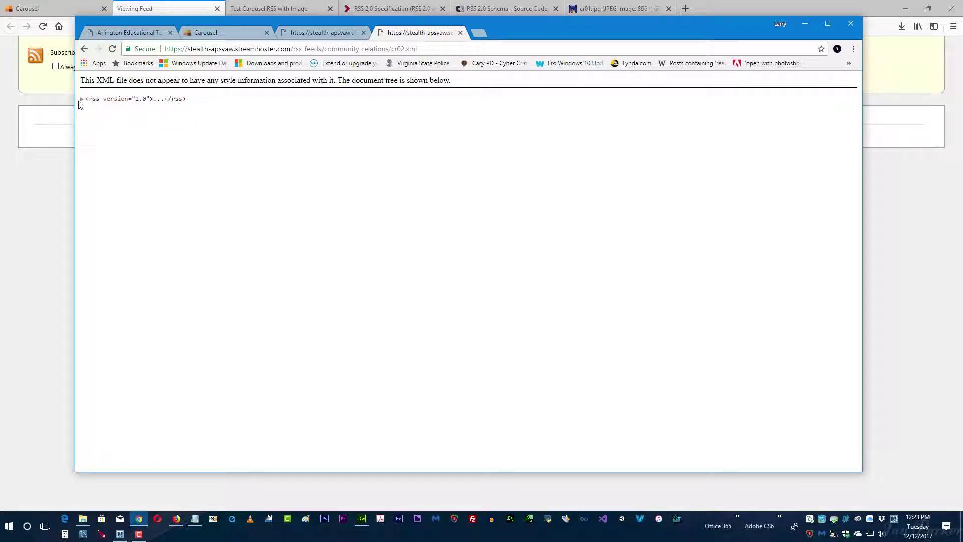
left_click(81, 99)
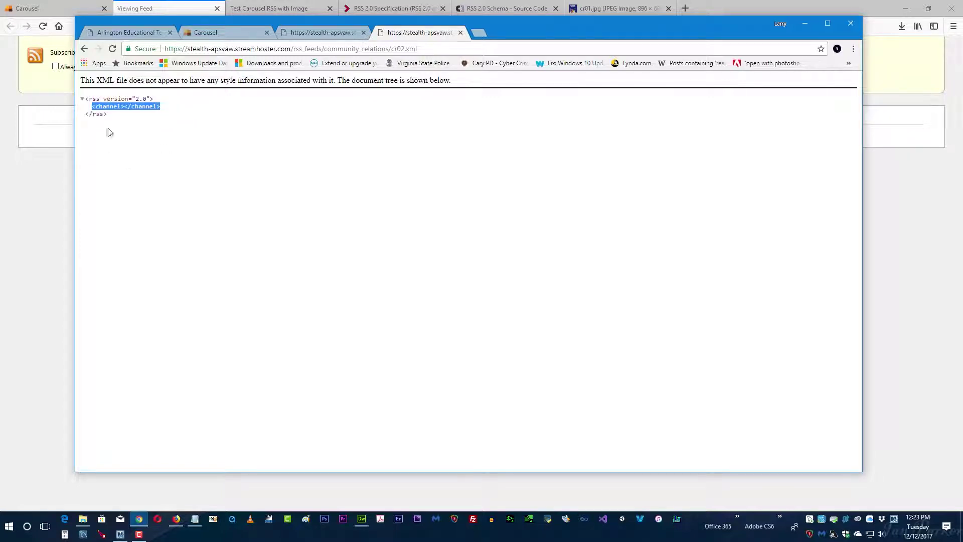
left_click(117, 98)
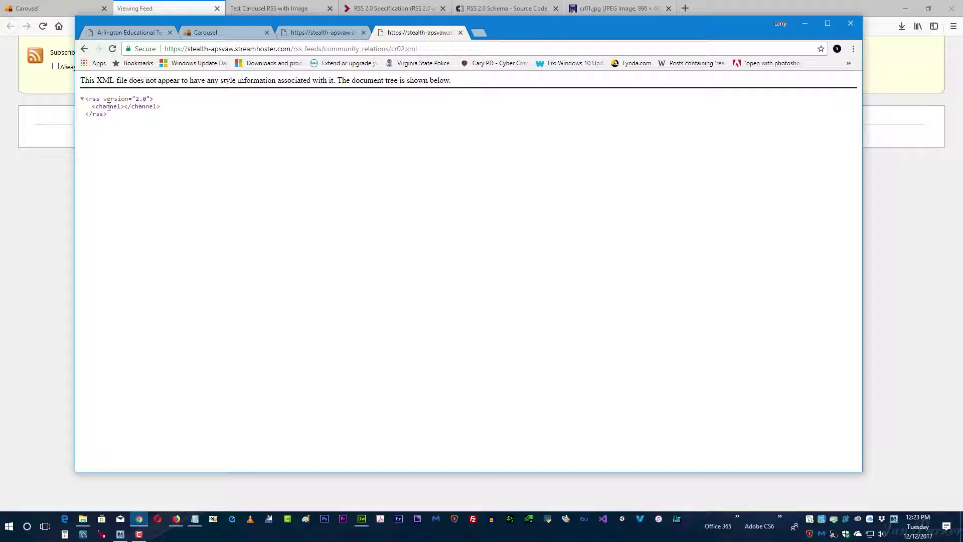
left_click(460, 32)
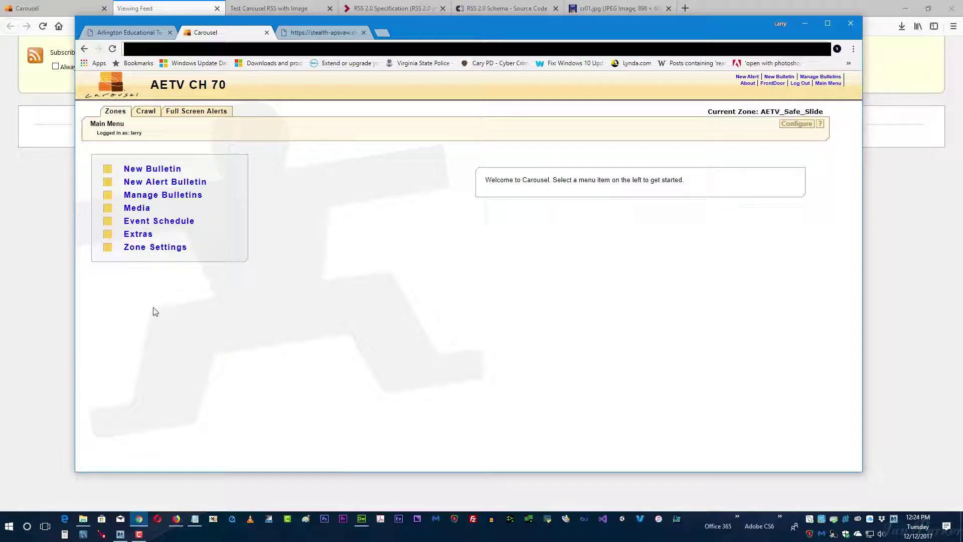
Close the XML feed tab to return to the AETV CH 70 Carousel Main Menu.
left_click(411, 23)
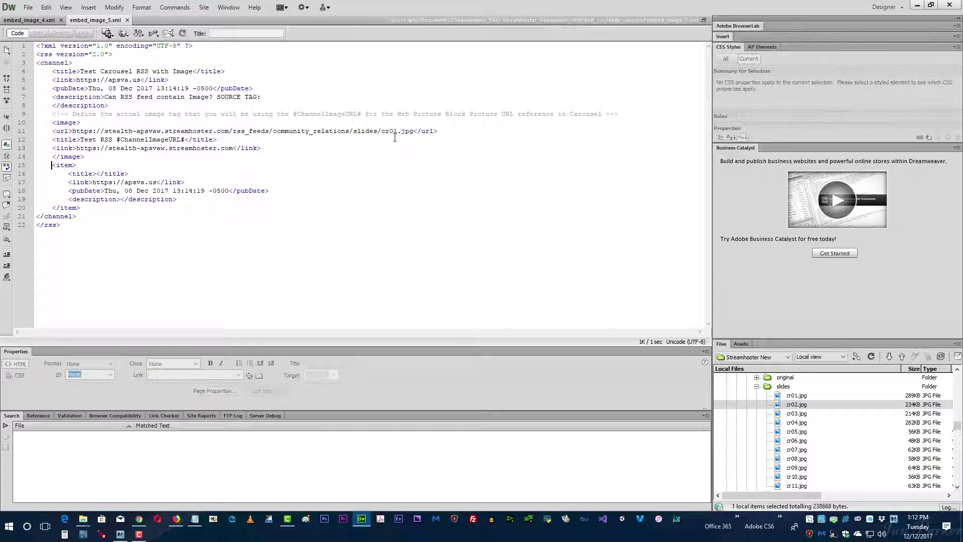
Select cr01.jpg in the channel image URL and open cr01.jpg from the Files panel's slides folder.
left_click_drag(381, 131, 413, 133)
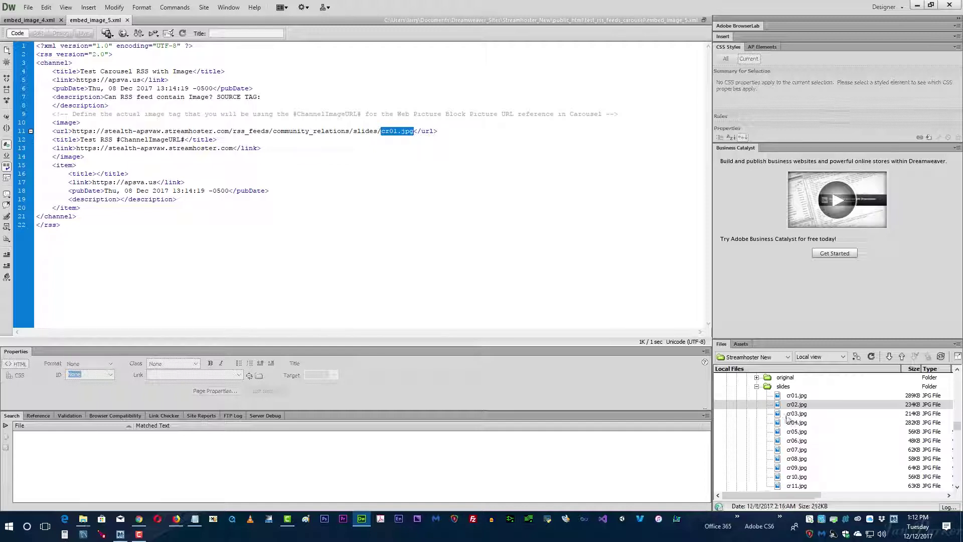
left_click(785, 396)
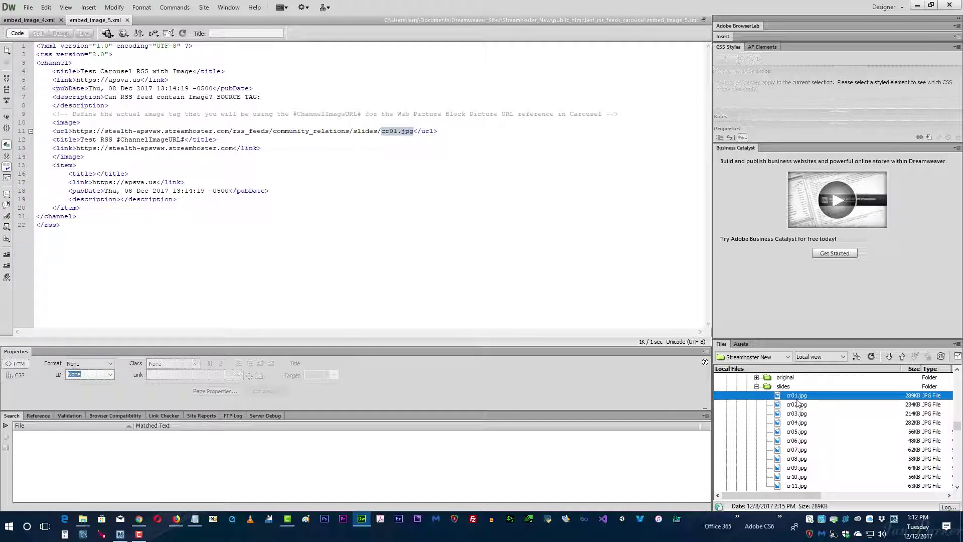
double_click(796, 395)
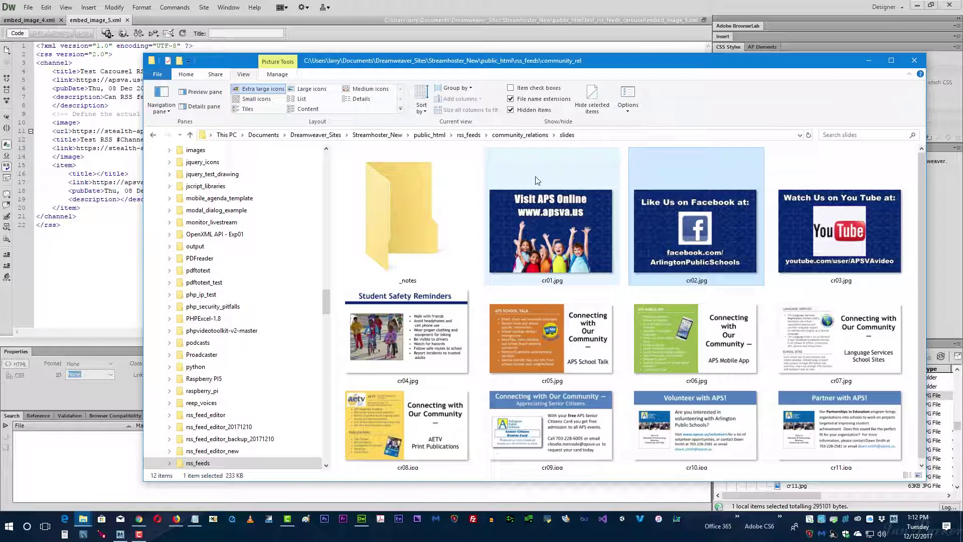
Compare the cr01.jpg and cr02.jpg slide thumbnails, then go back to embed_image_5.xml in Dreamweaver.
left_click(537, 179)
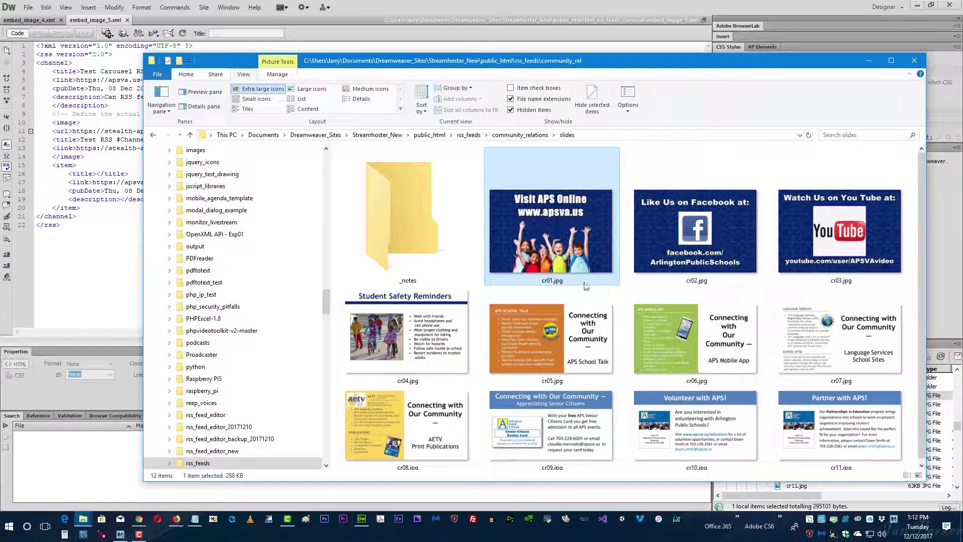
left_click(695, 257)
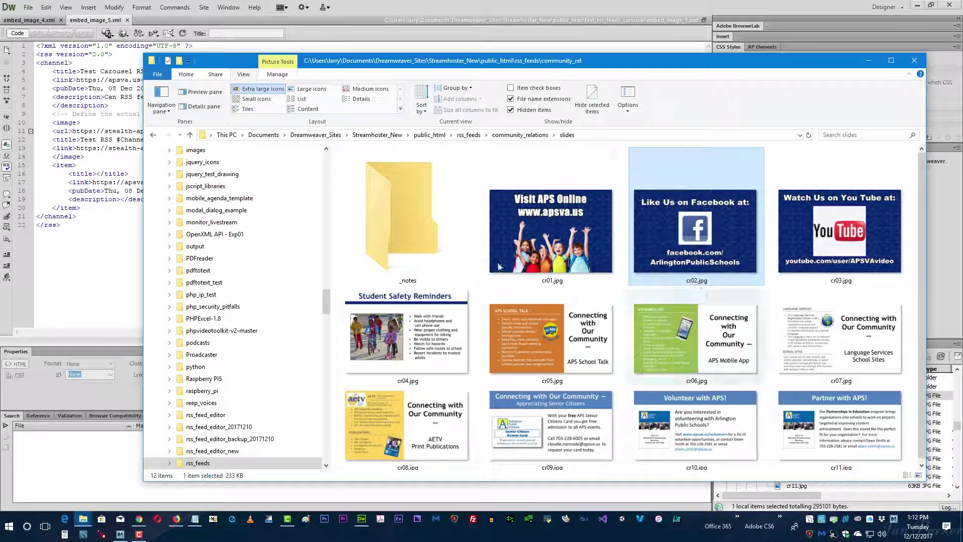
left_click(100, 124)
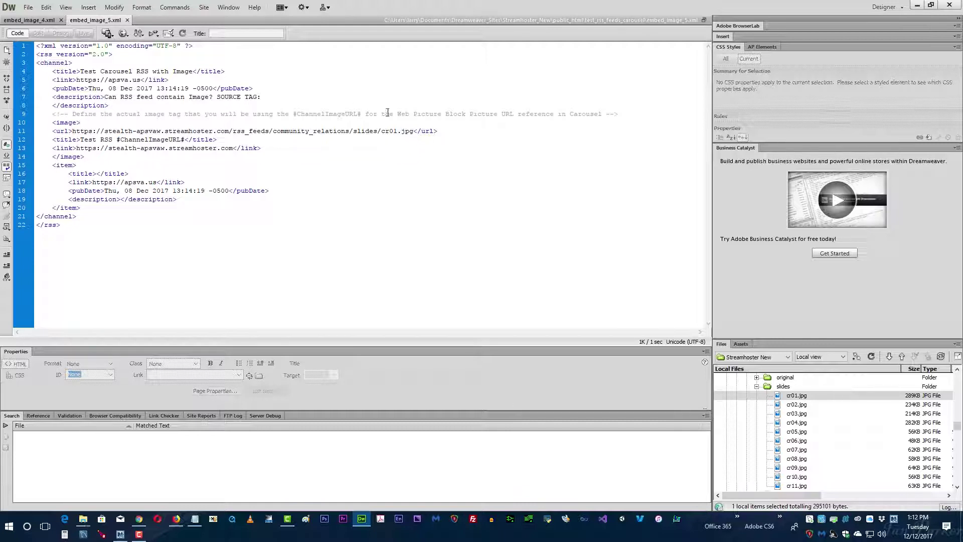
Change the line 11 channel image URL from cr01.jpg to cr02.jpg and save the feed.
left_click_drag(394, 130, 399, 132)
type("2")
left_click(28, 7)
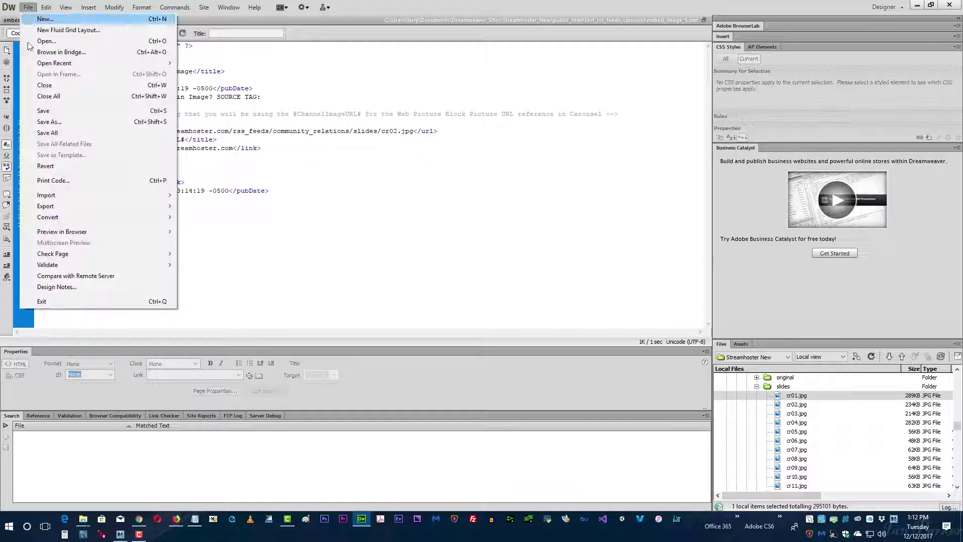
left_click(43, 111)
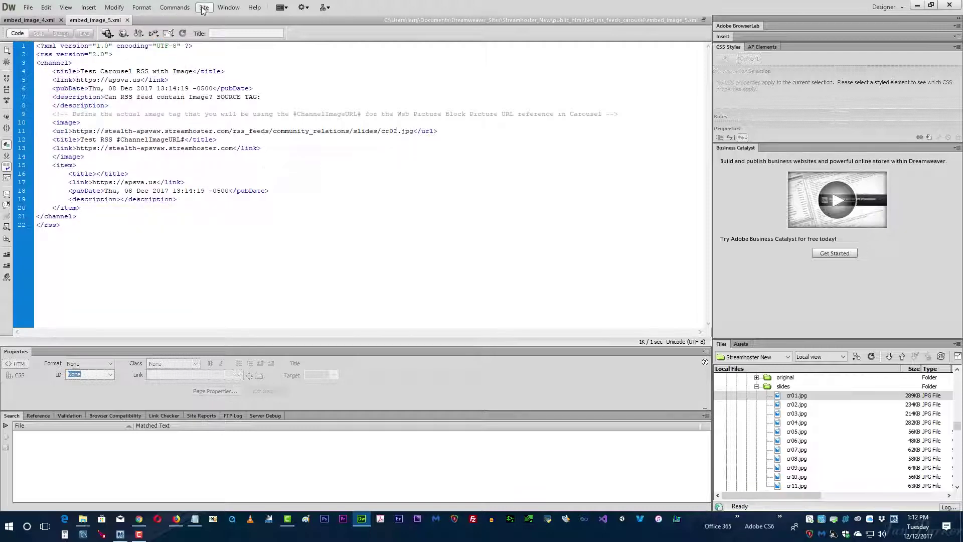
Upload the feed file to the Streamhoster New site with the site password, then switch to Carousel.
left_click(202, 8)
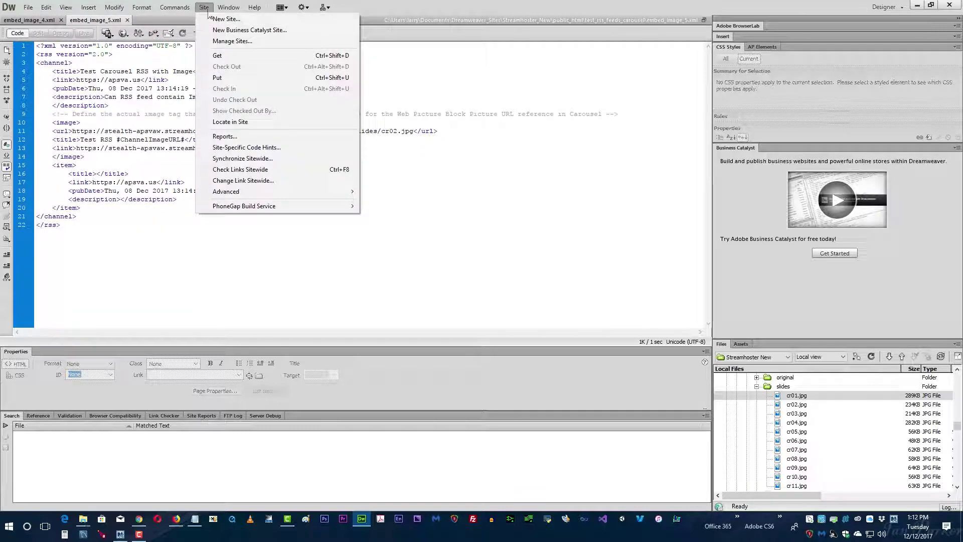
left_click(217, 78)
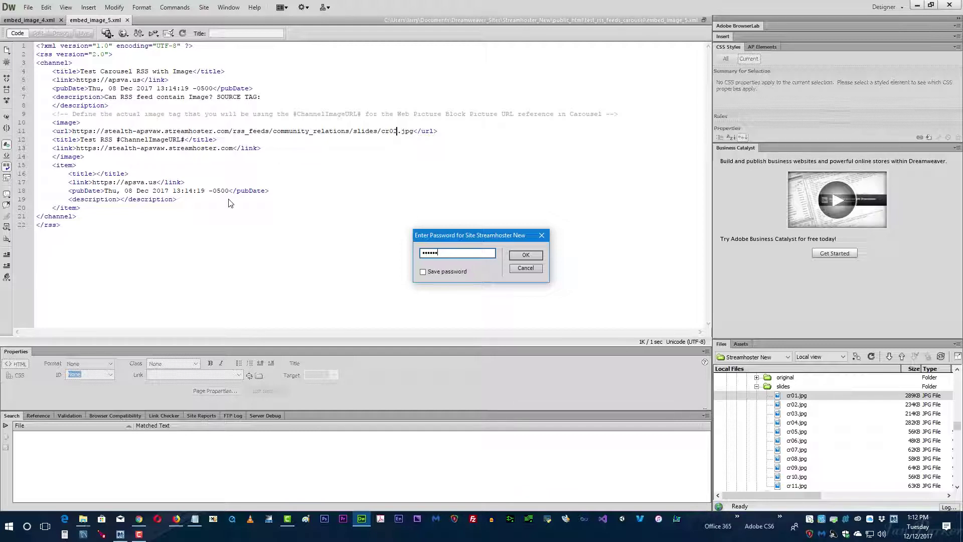
key("Return")
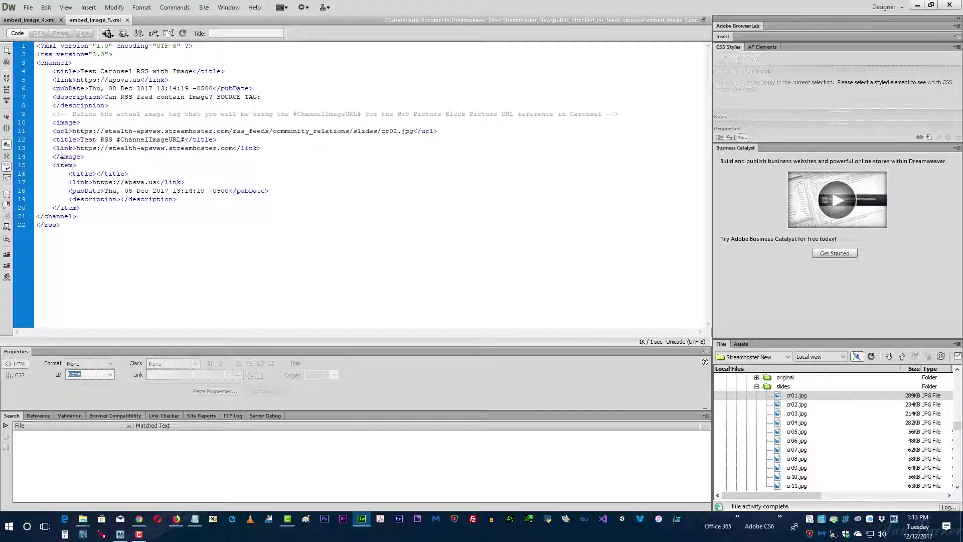
key("F12")
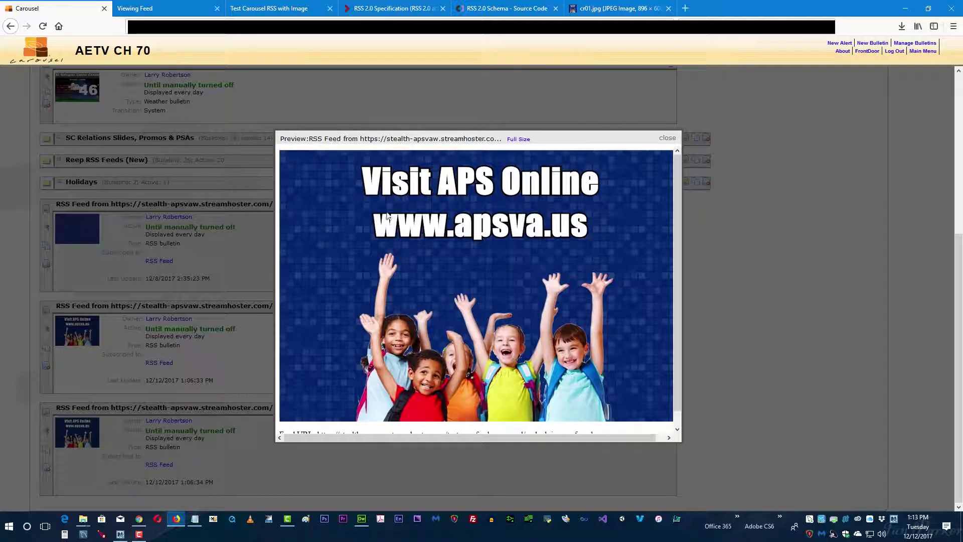
left_click(666, 138)
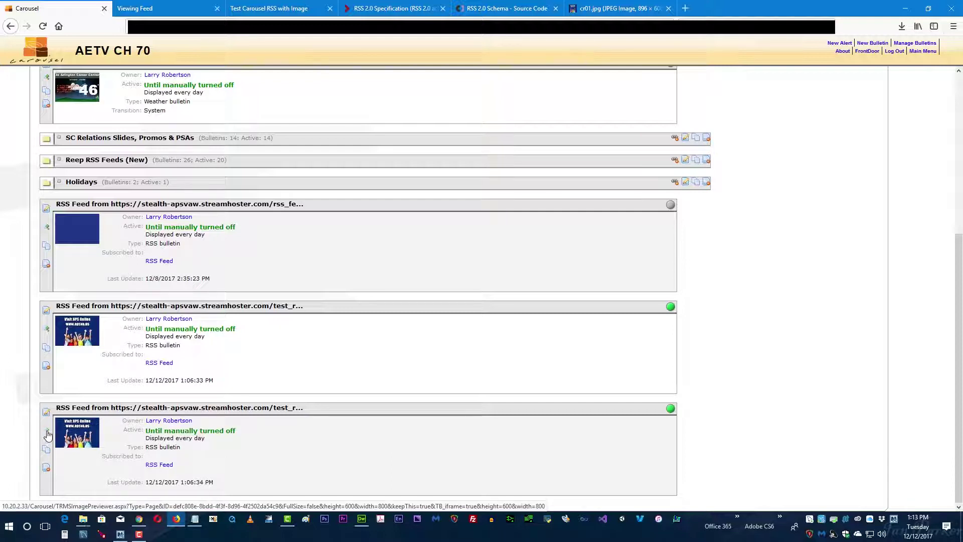
left_click_drag(48, 434, 240, 422)
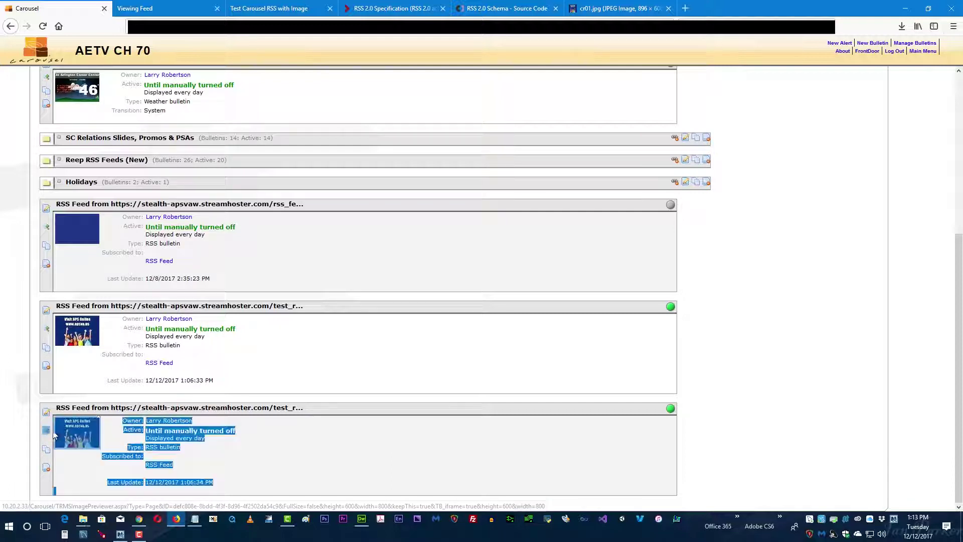
left_click(40, 424)
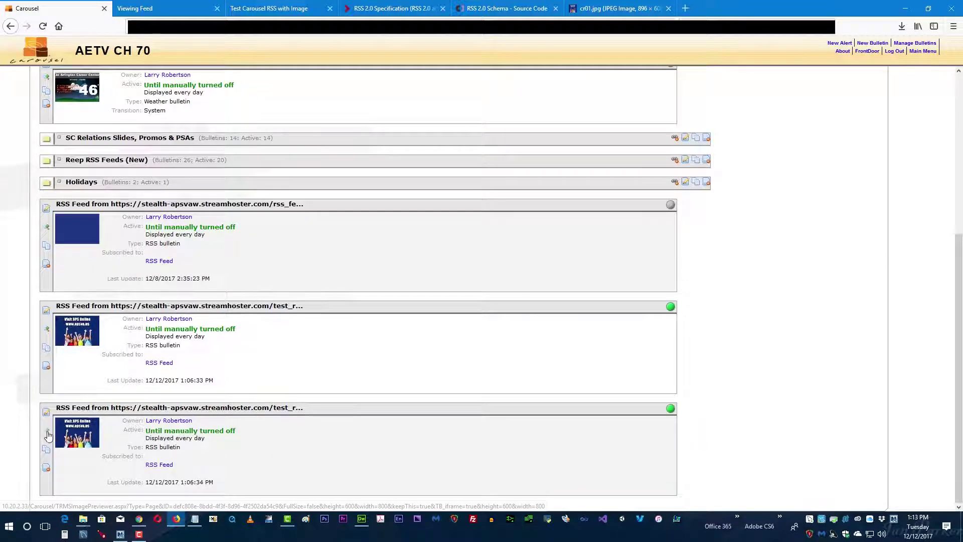
left_click(46, 430)
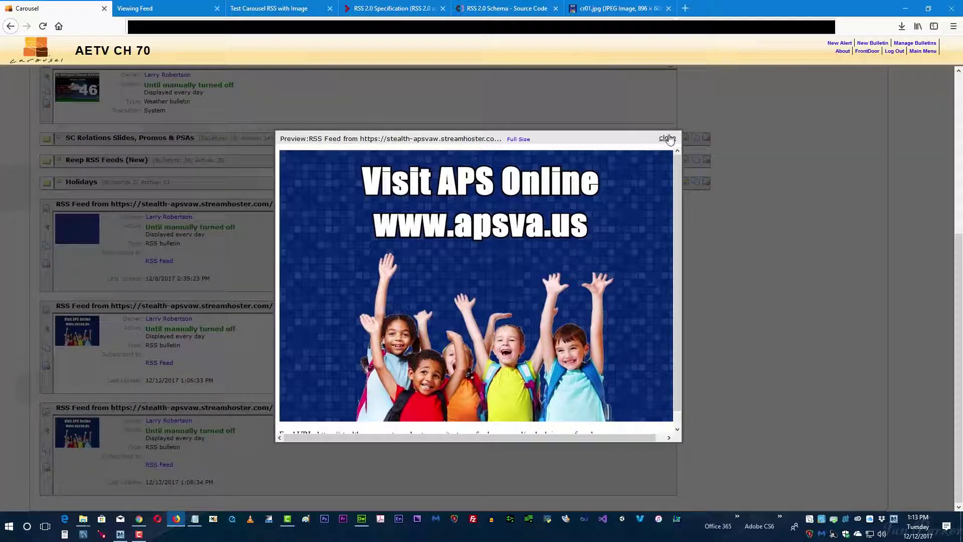
left_click(665, 140)
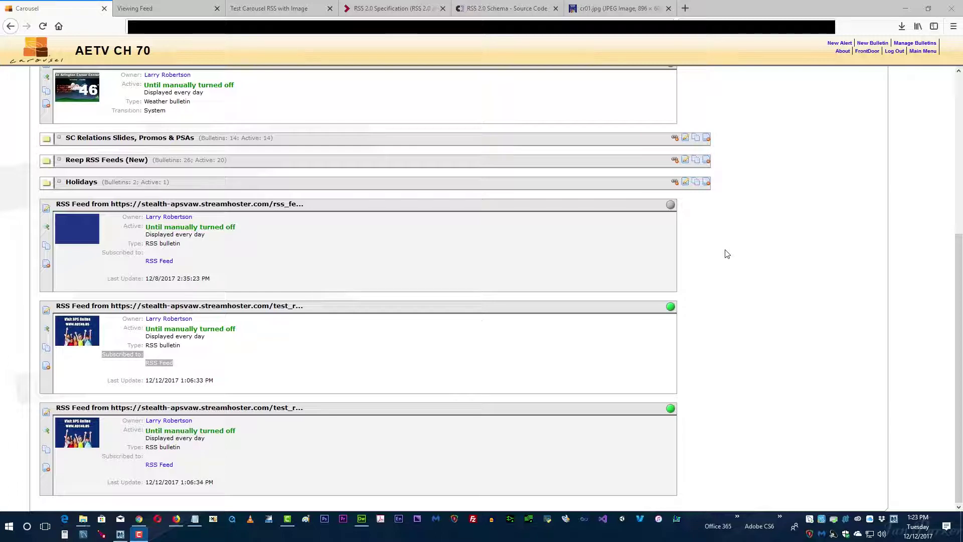
left_click(45, 433)
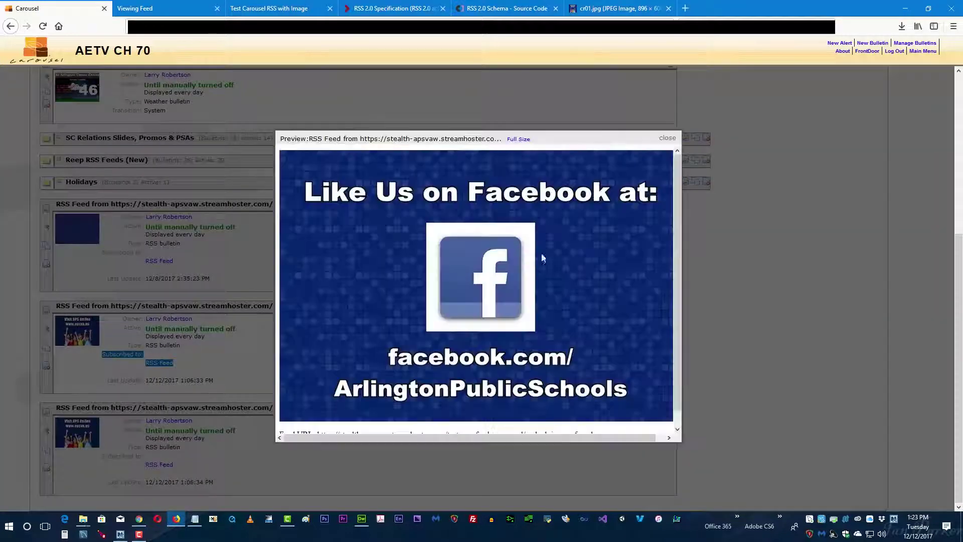
left_click(667, 138)
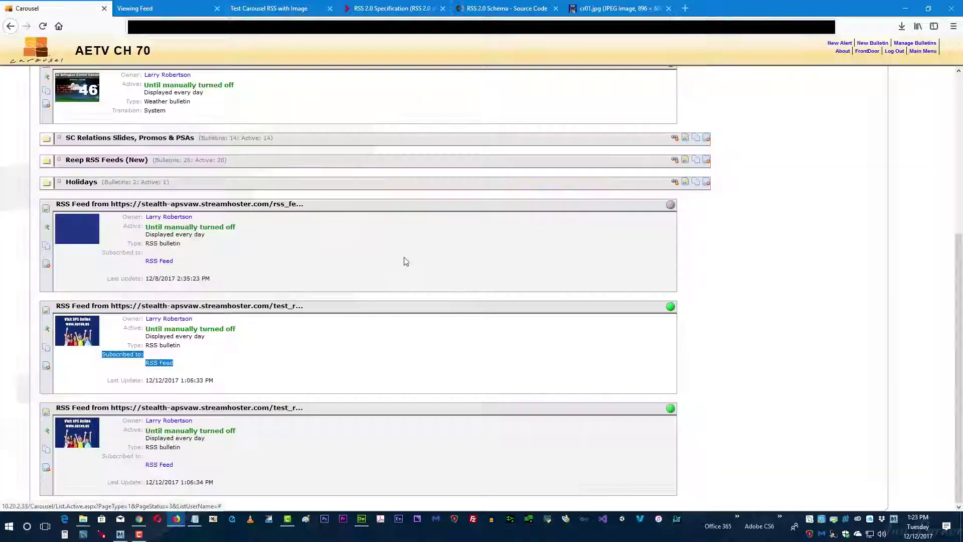
left_click(47, 333)
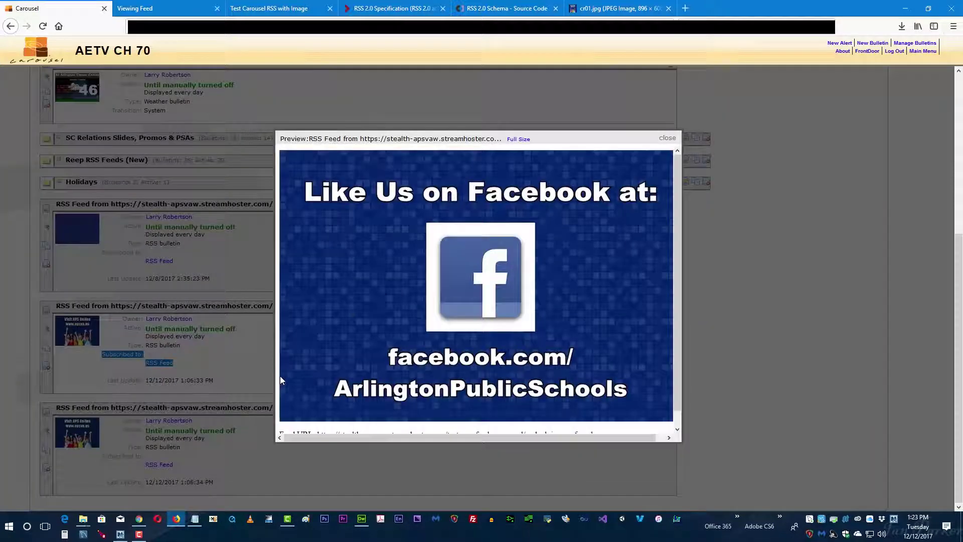
left_click(667, 137)
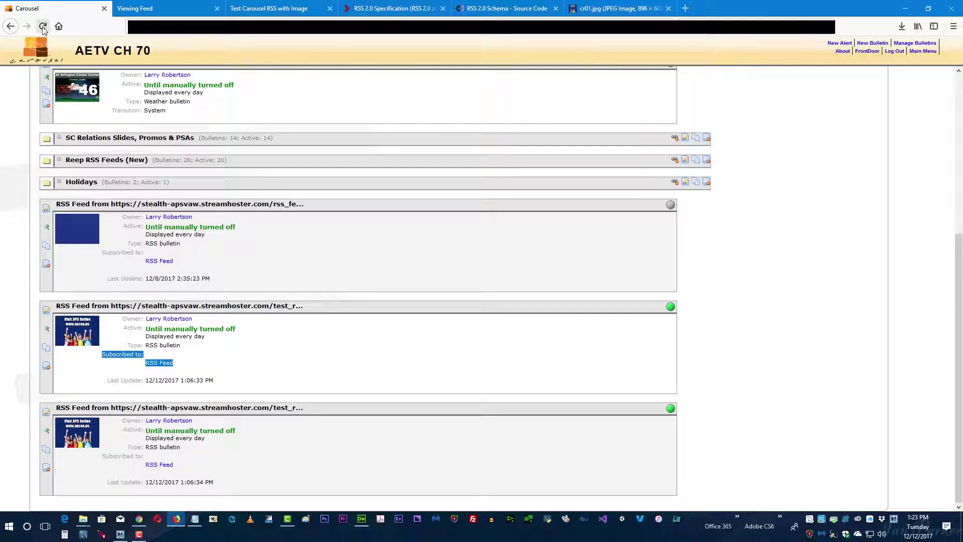
Reload Carousel, open Manage Bulletins, and scroll to the RSS bulletins now showing the Facebook slide.
left_click(44, 29)
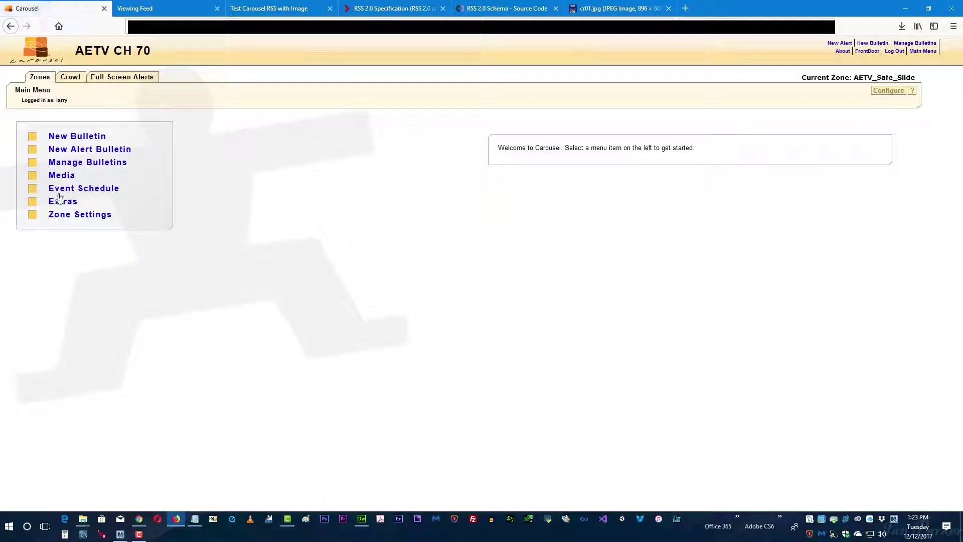
left_click(70, 165)
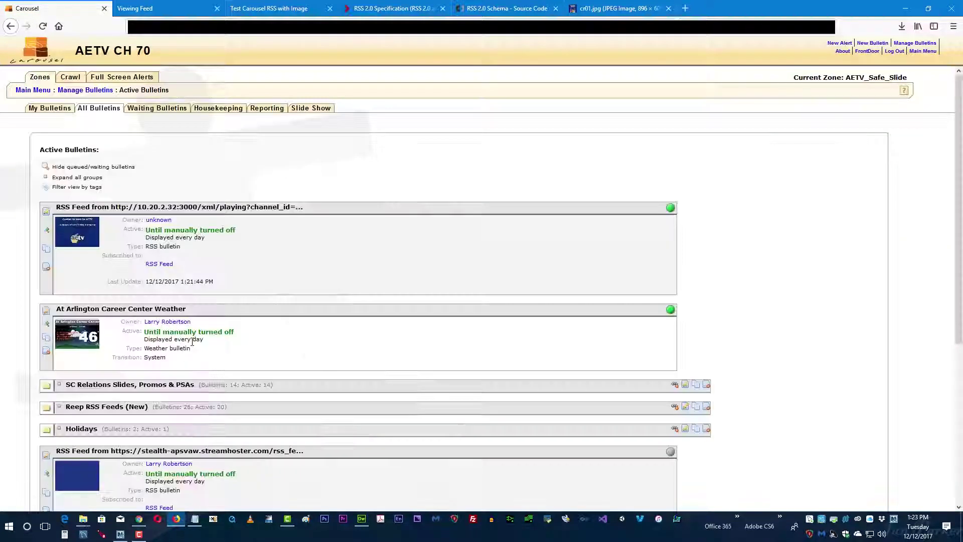
scroll(176, 370, "down", 5)
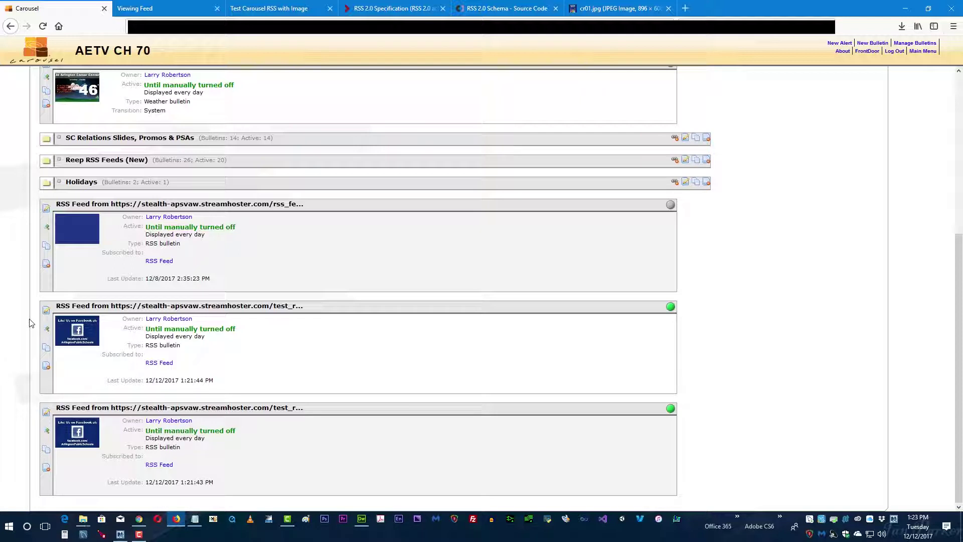